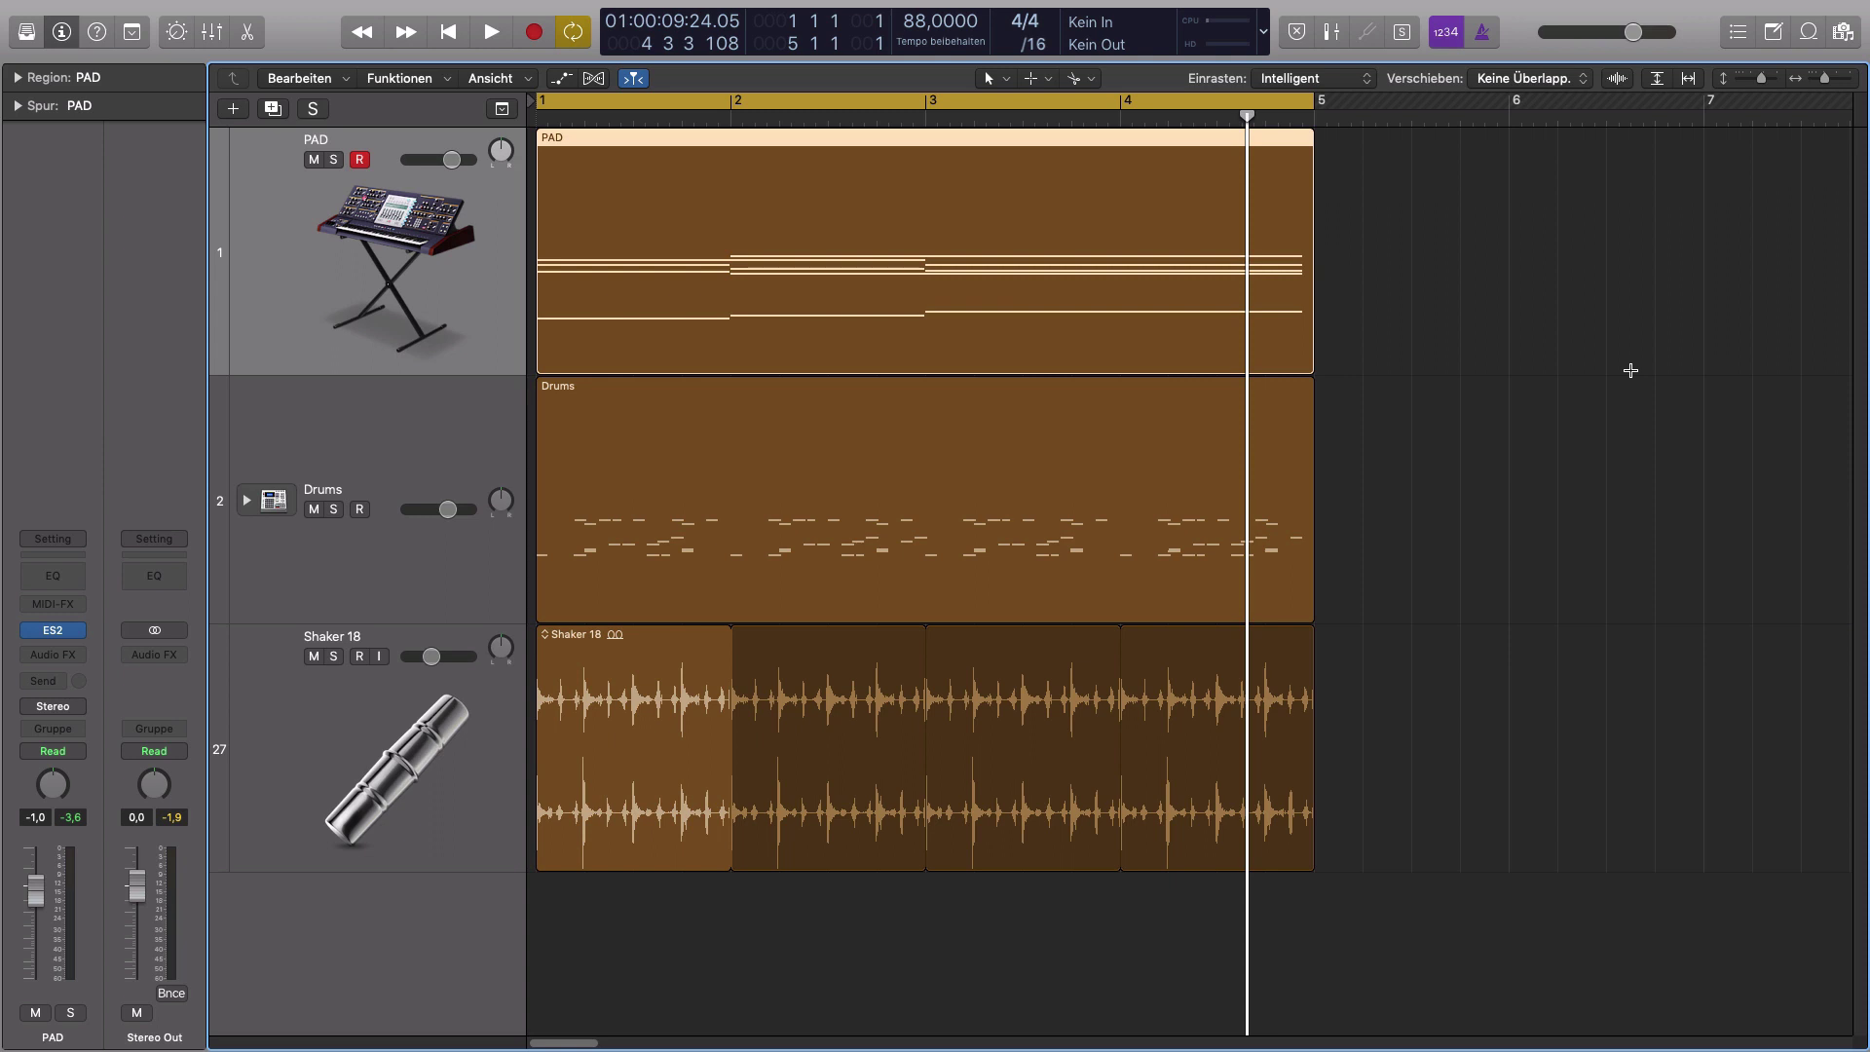
- Play back the four-bar PAD, Drums and Shaker loop, stop it and return the playhead to the start
key(space)
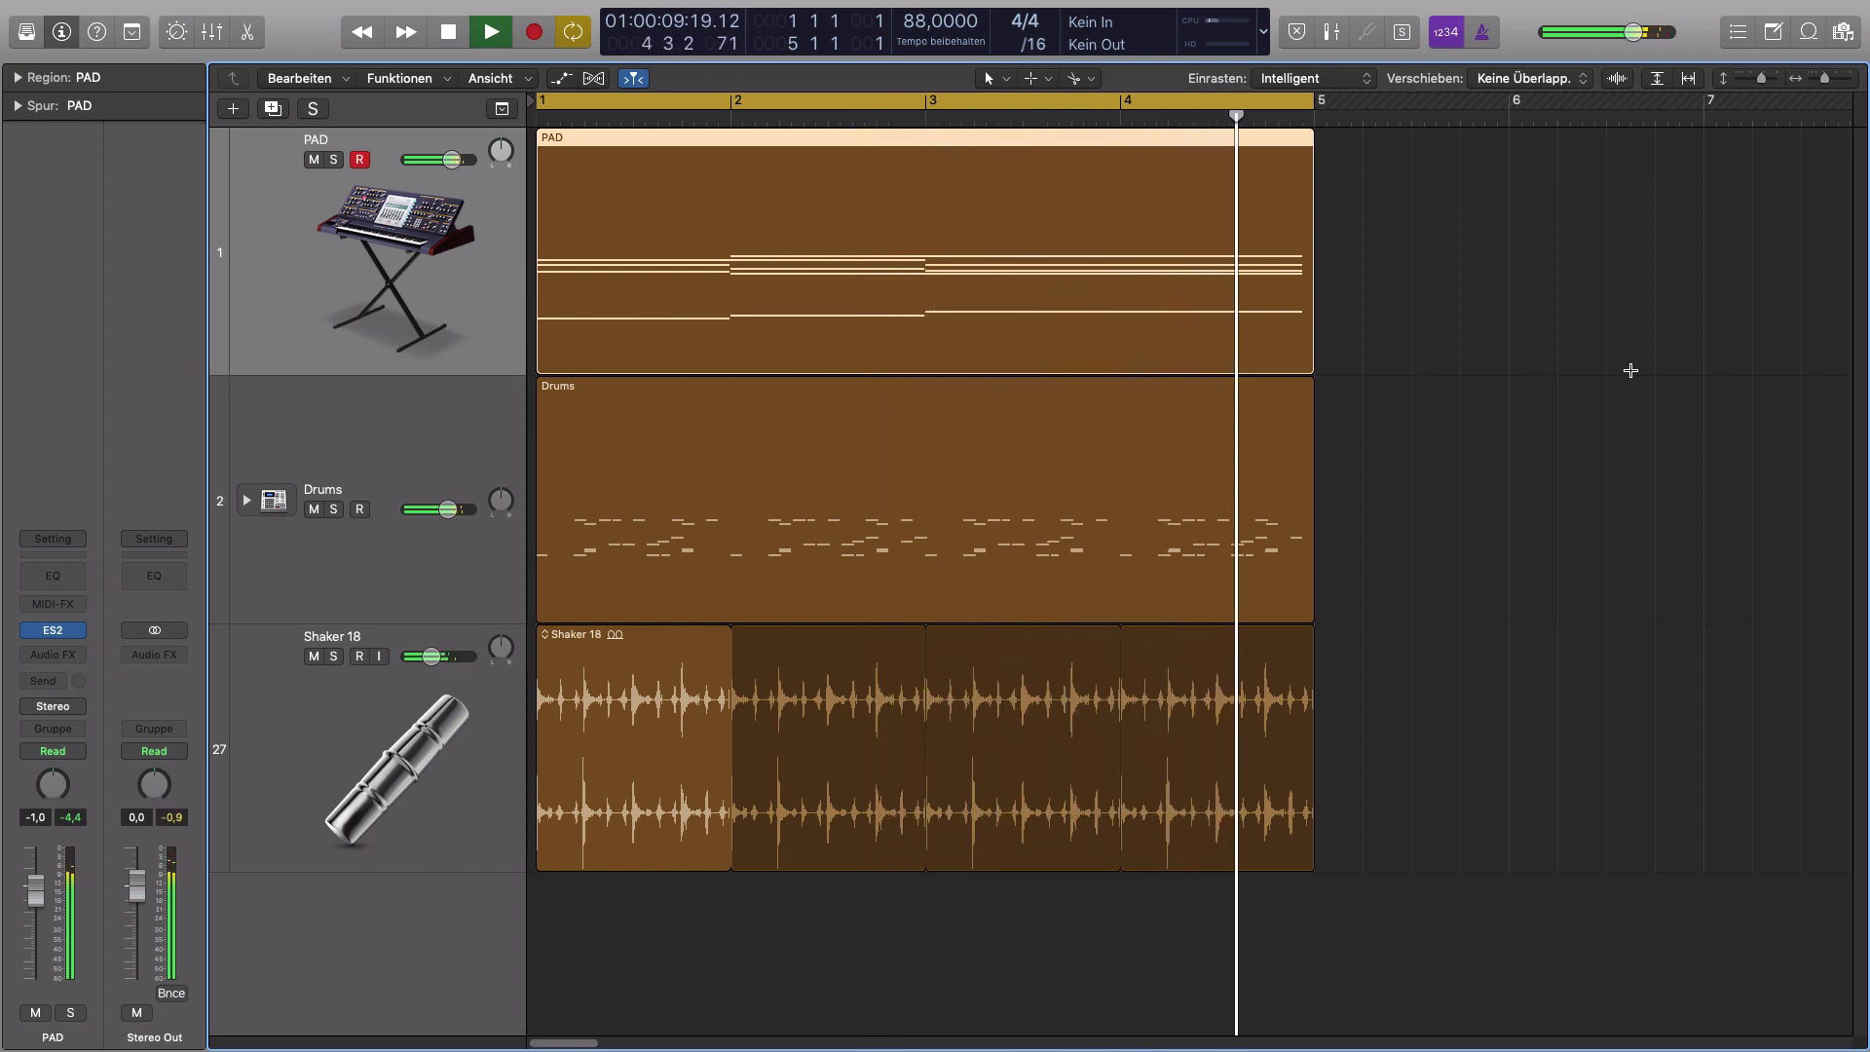
key(space)
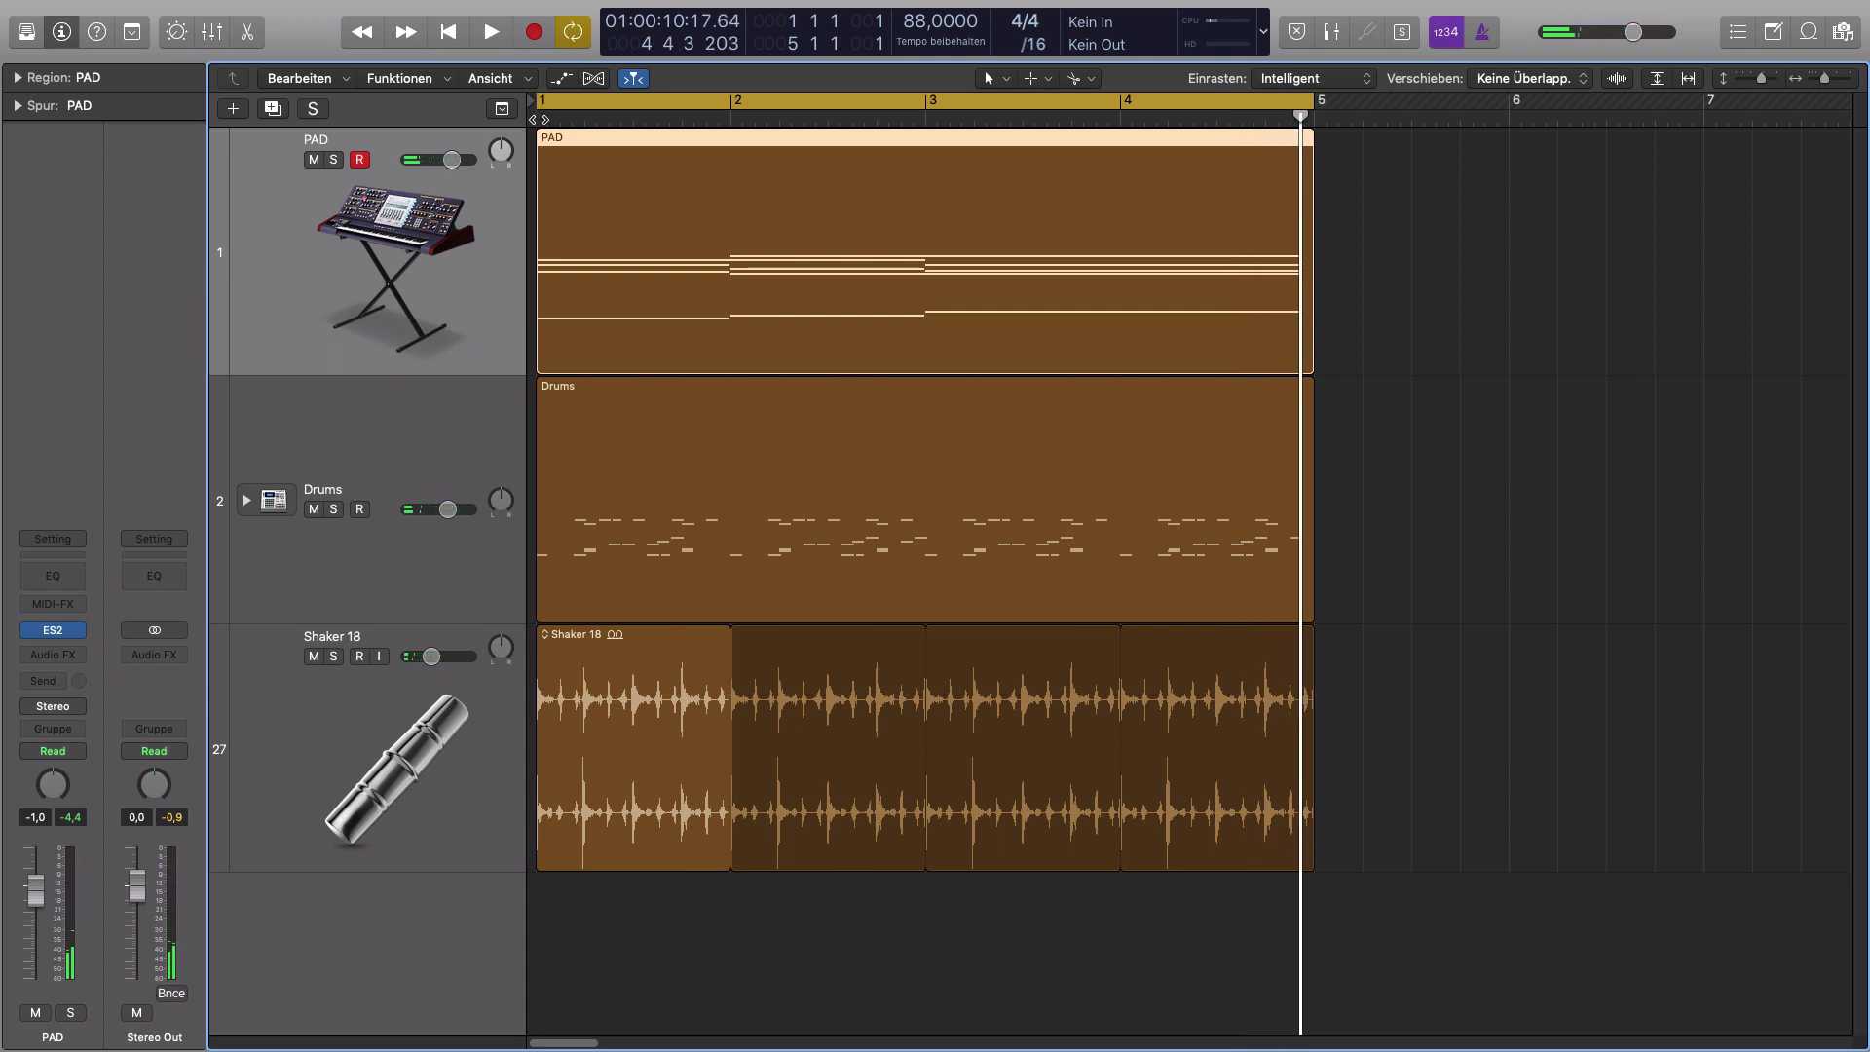
key(Return)
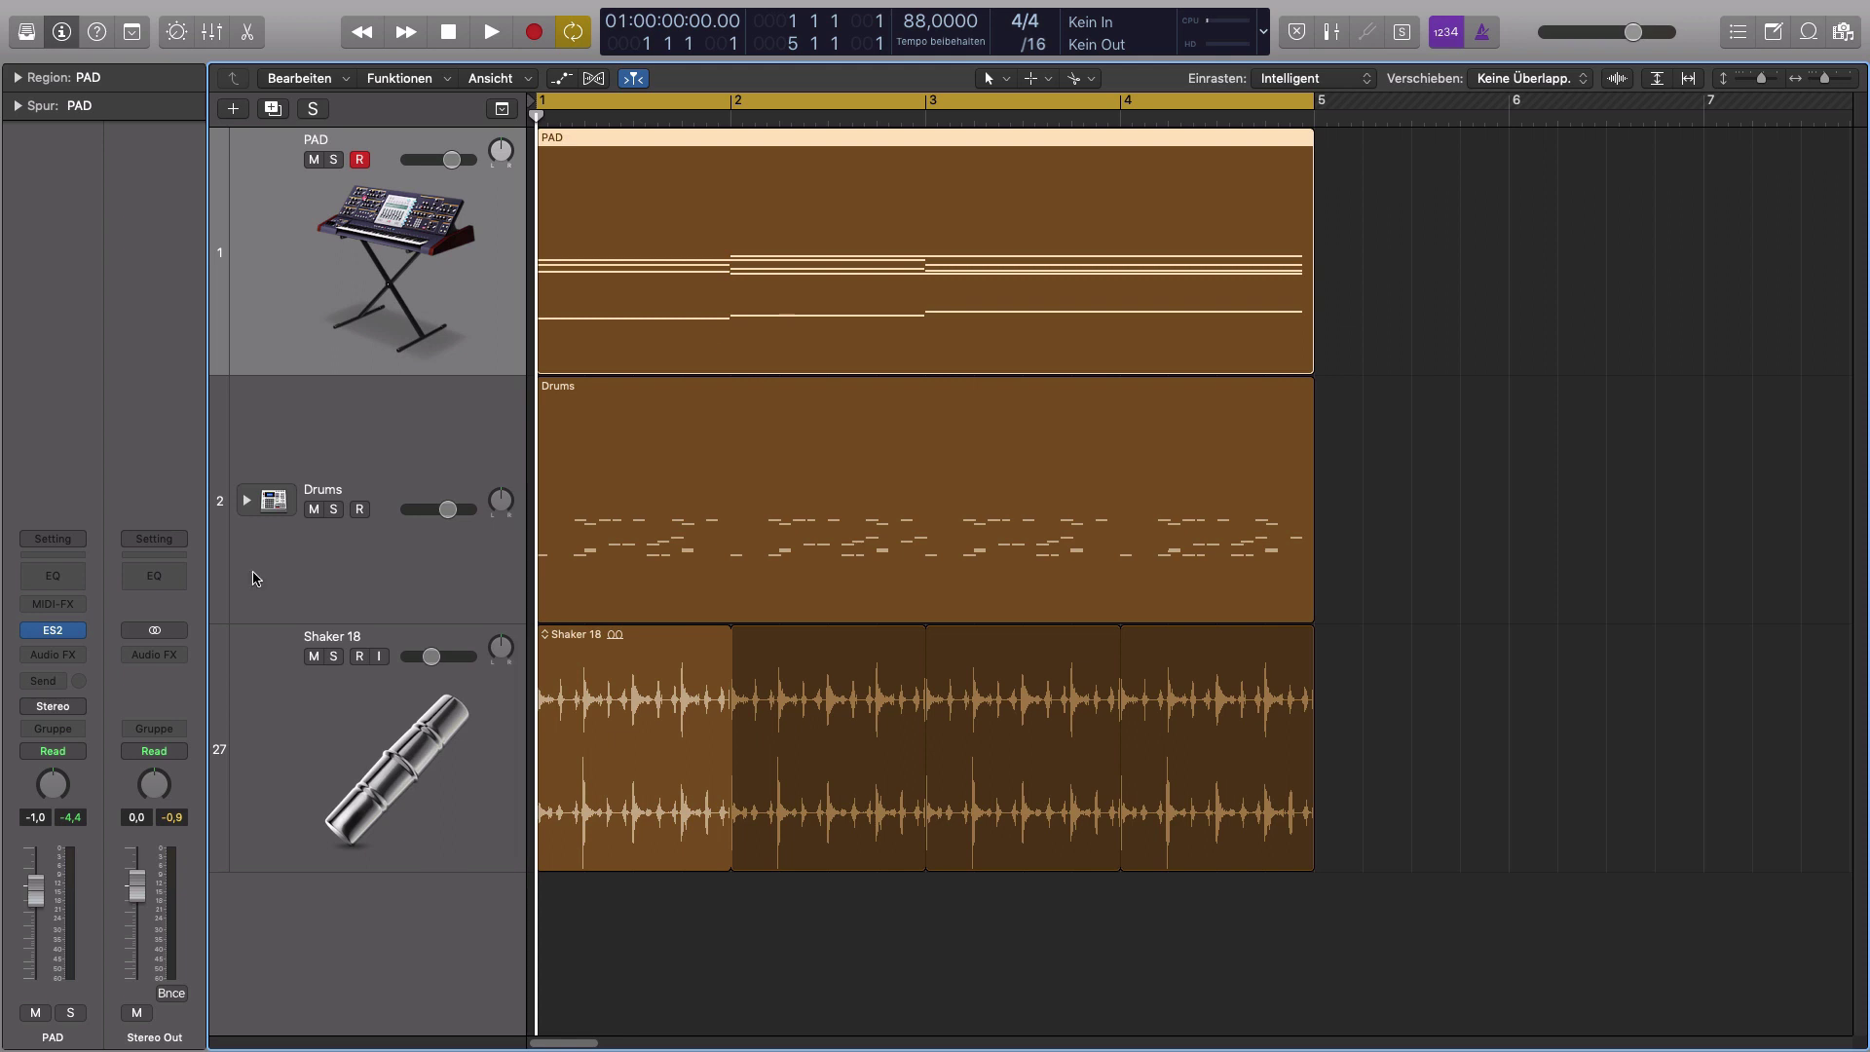
- Show the track automation and open the PAD track's ES2 synthesizer, placing its window clear of the PAD track header
key(a)
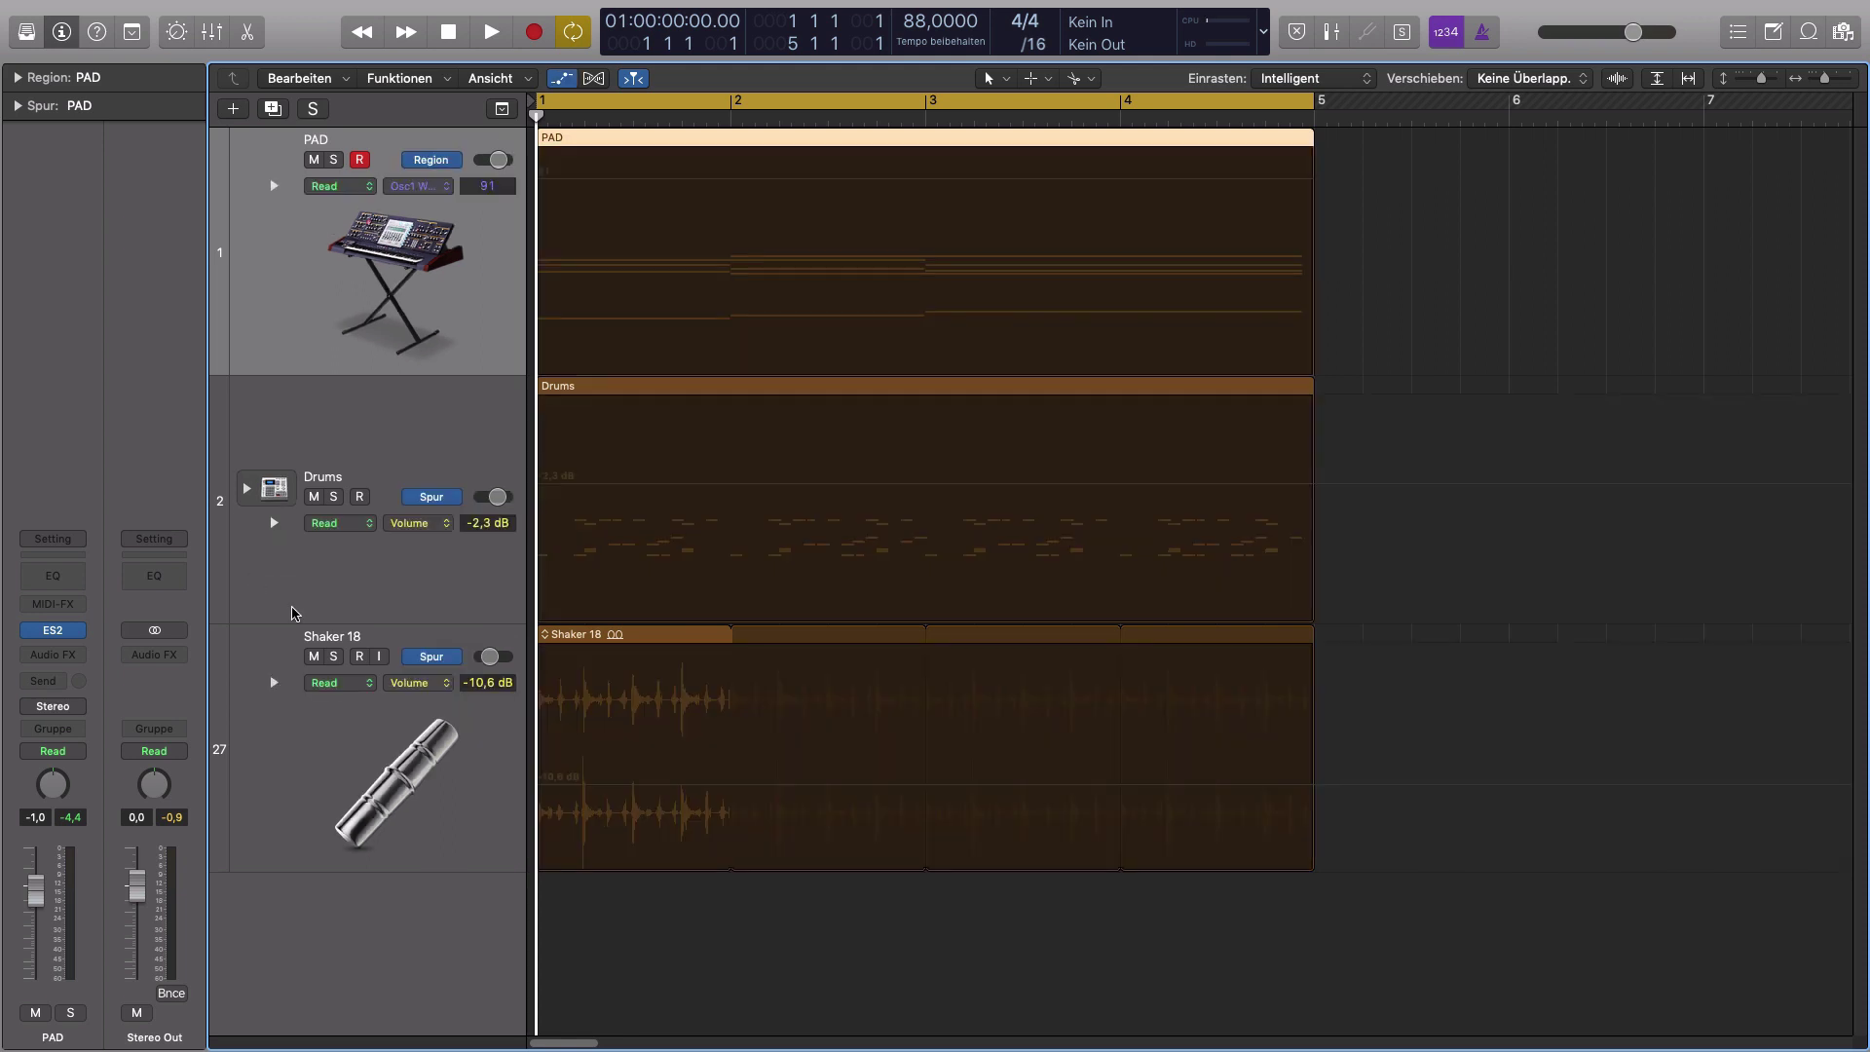
click(52, 630)
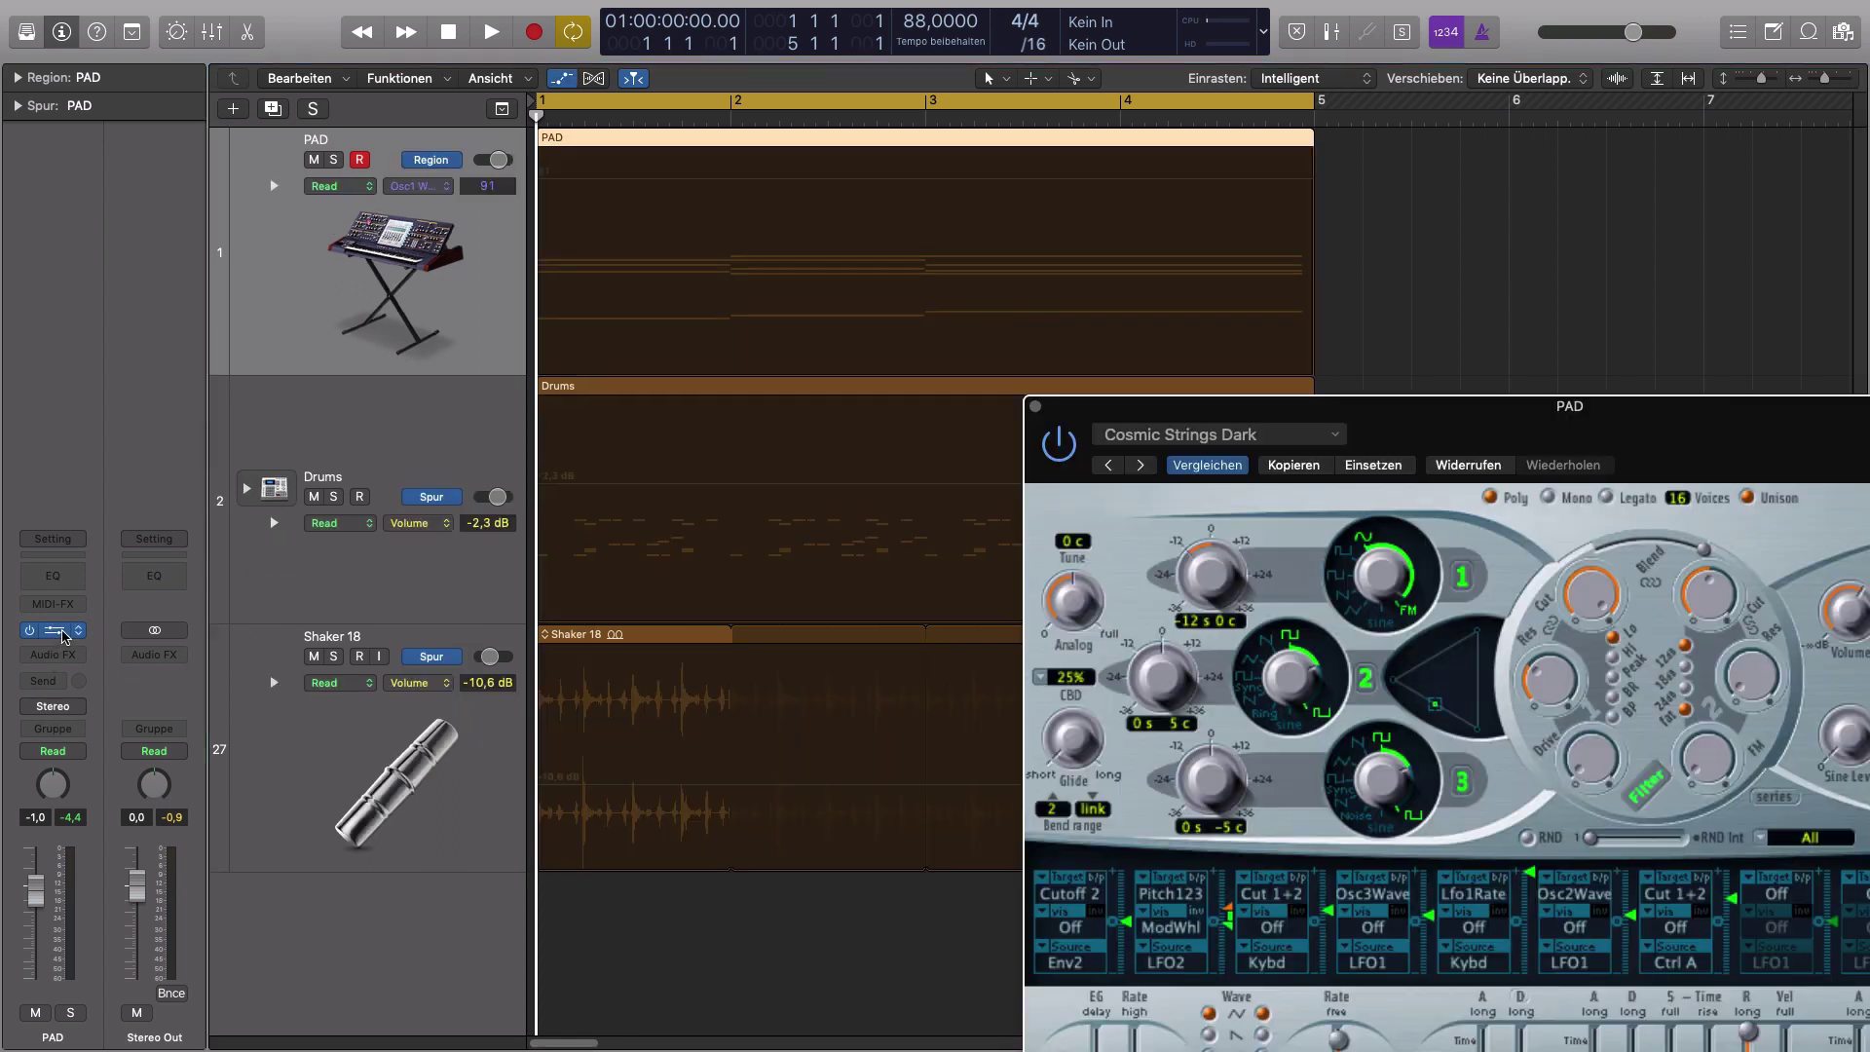
double_click(1677, 445)
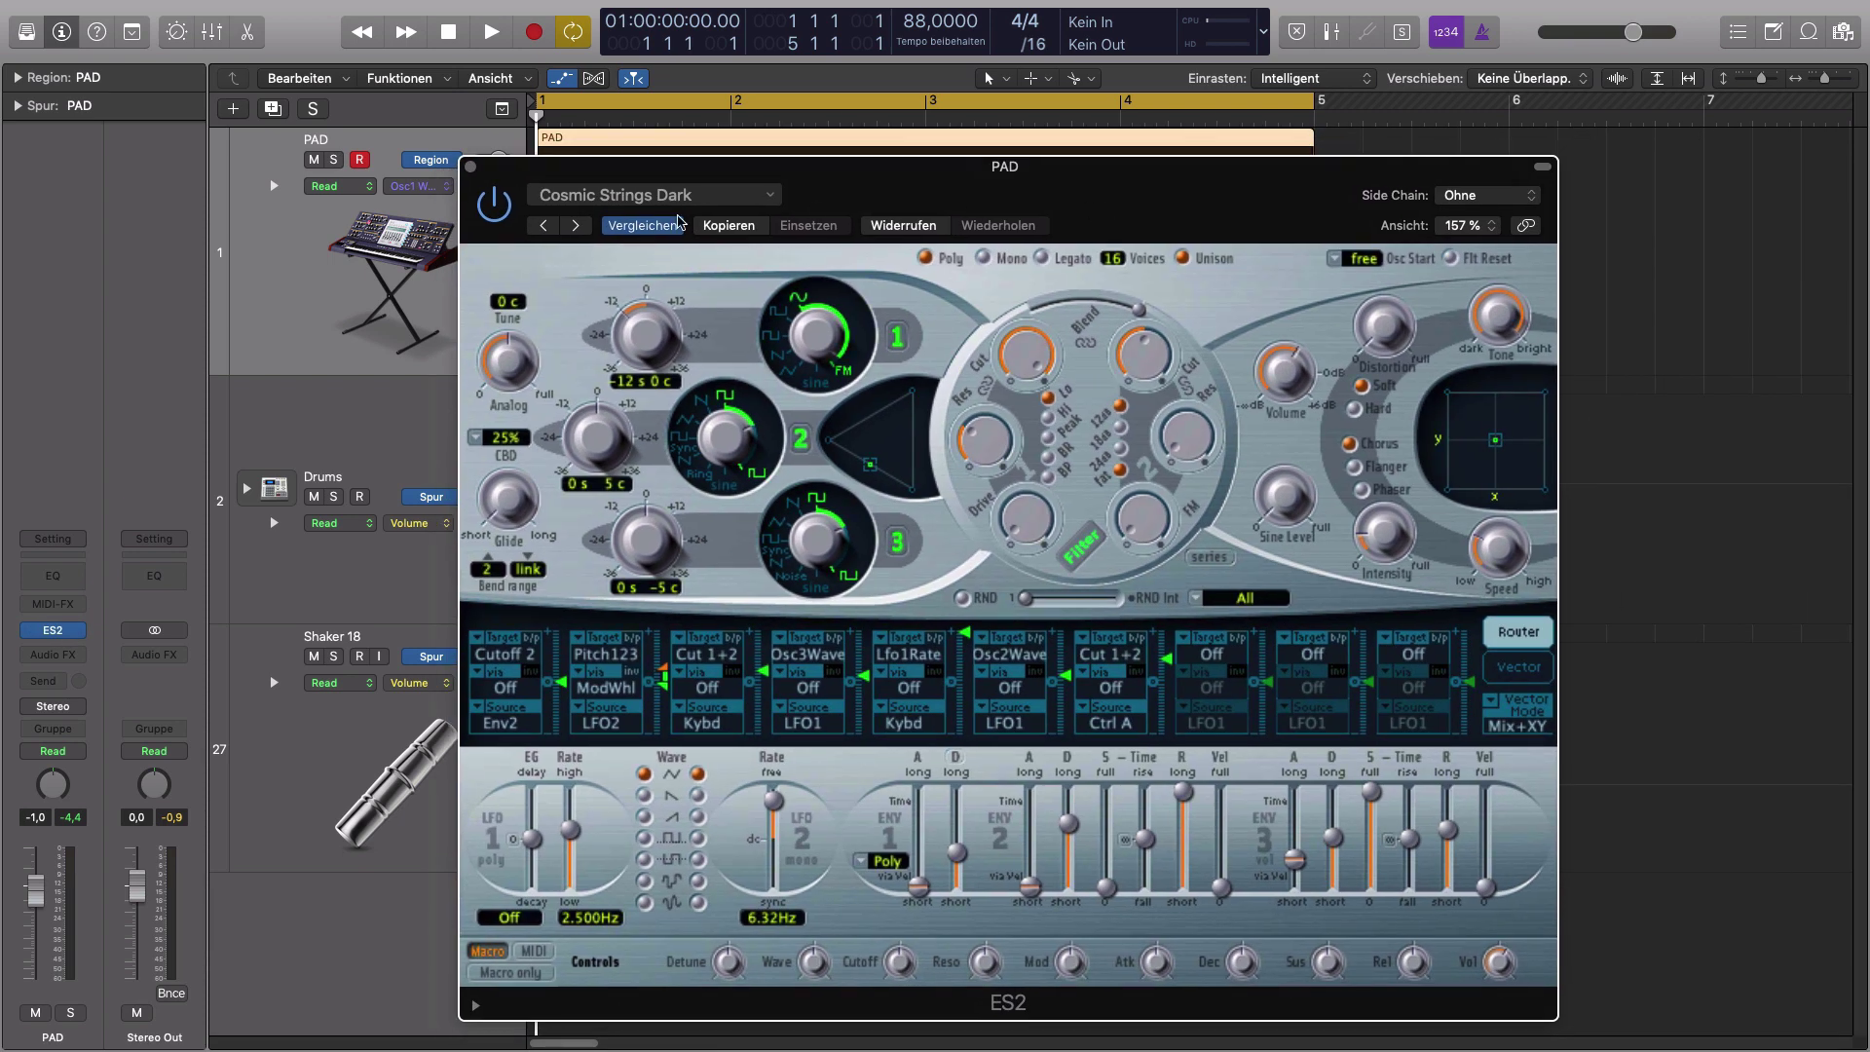
drag(1200, 214, 1190, 202)
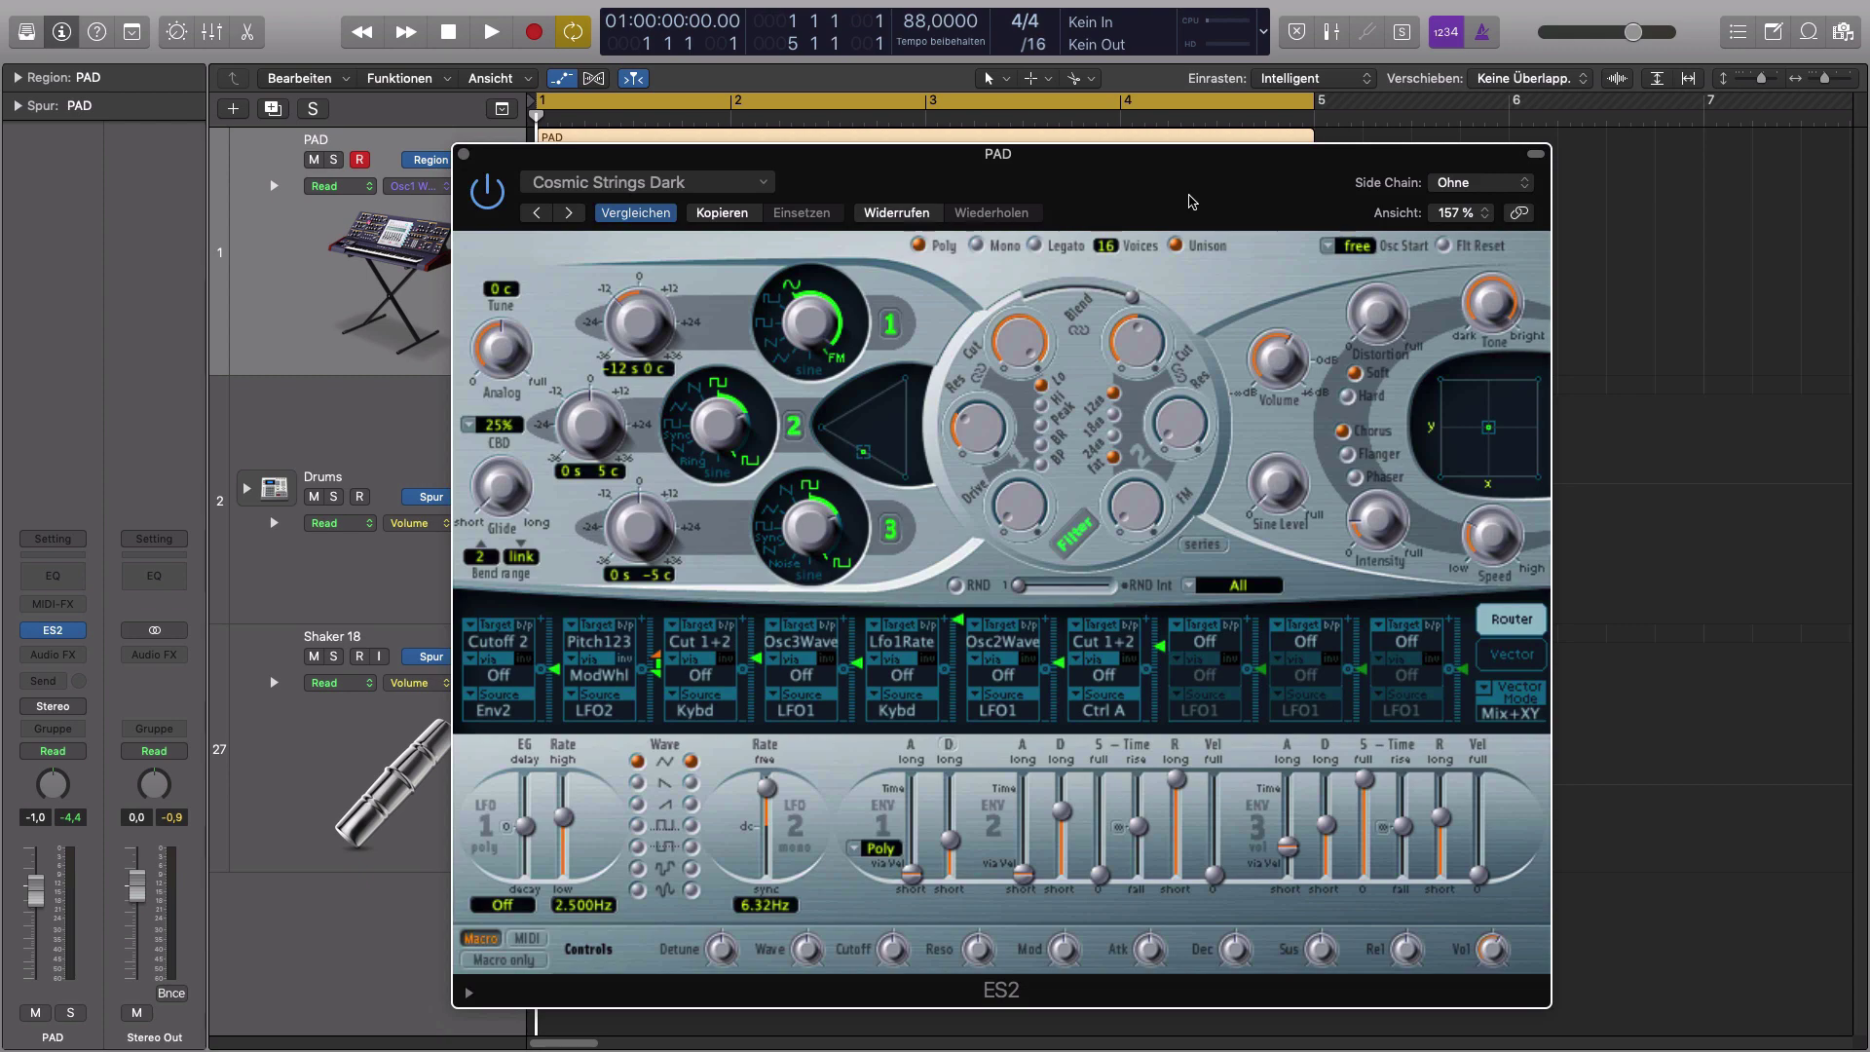
drag(1035, 205, 1481, 224)
- Look through the ES2 parameters available for automation on the PAD track, including the Effects group
click(445, 186)
mouse_move(552, 322)
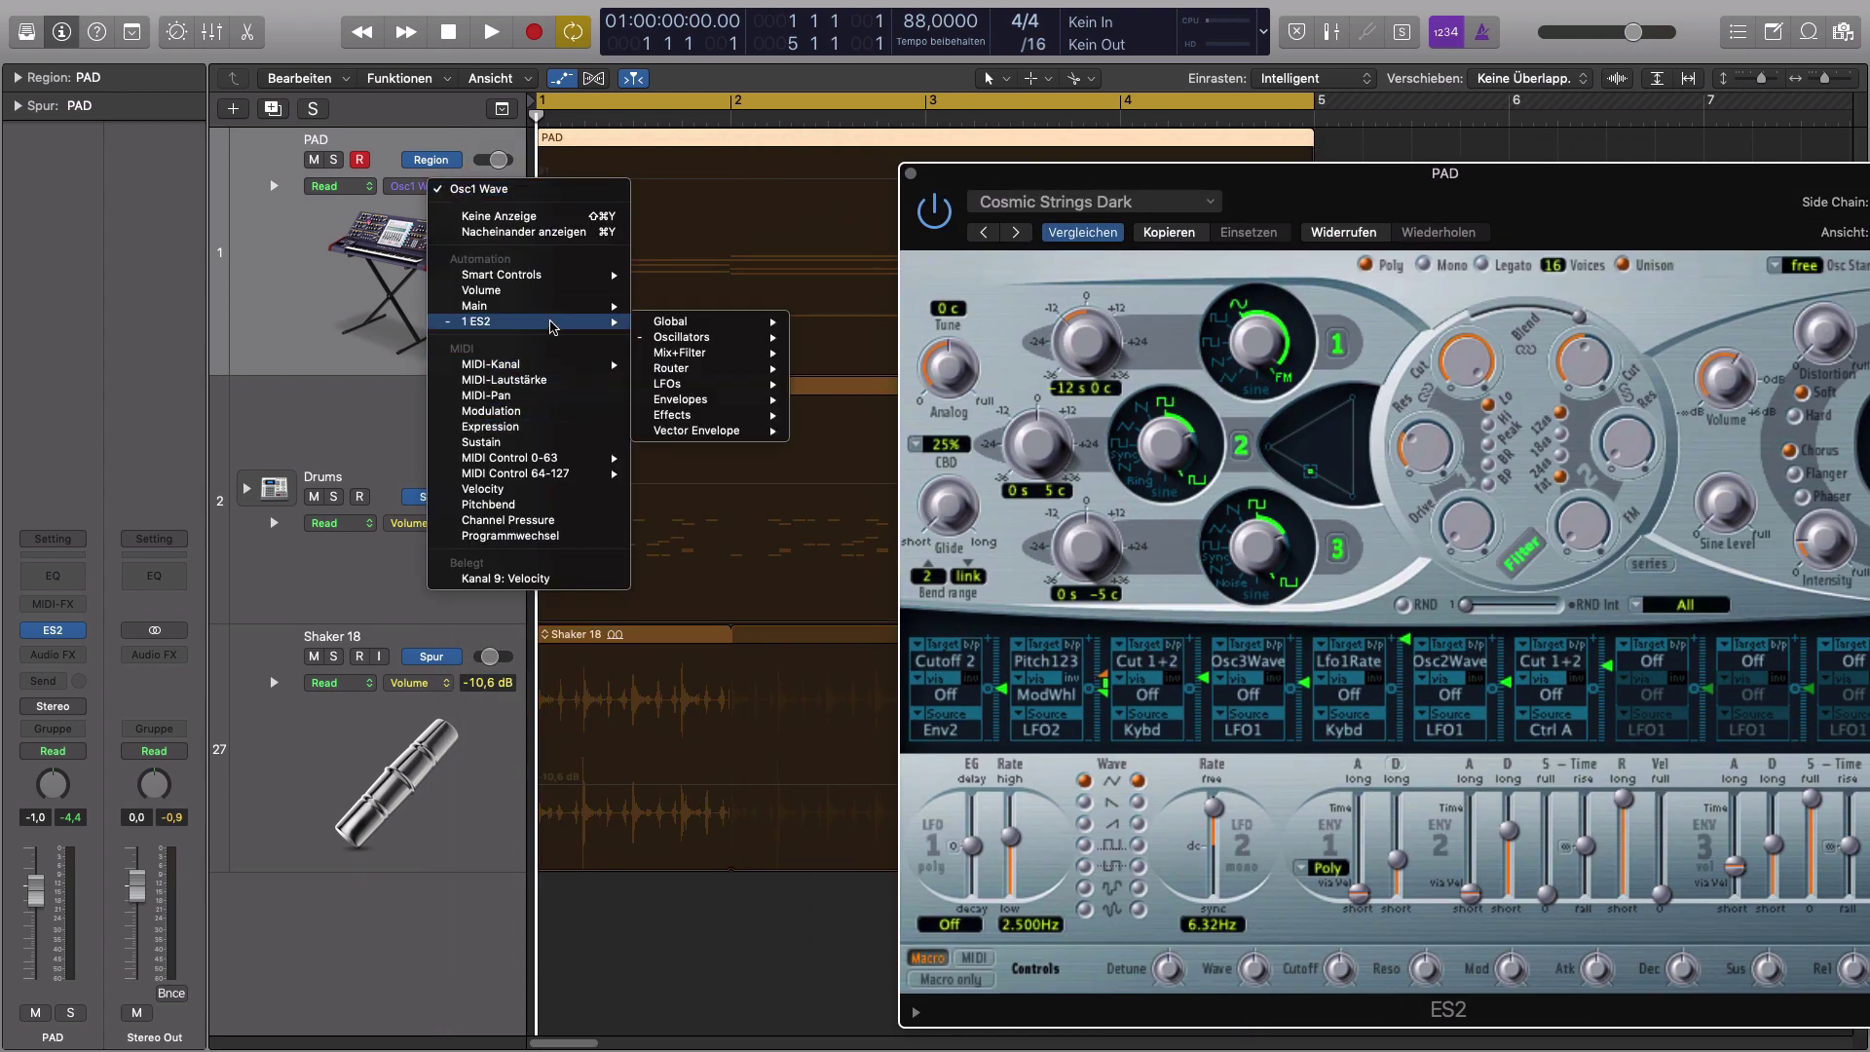
mouse_move(694, 400)
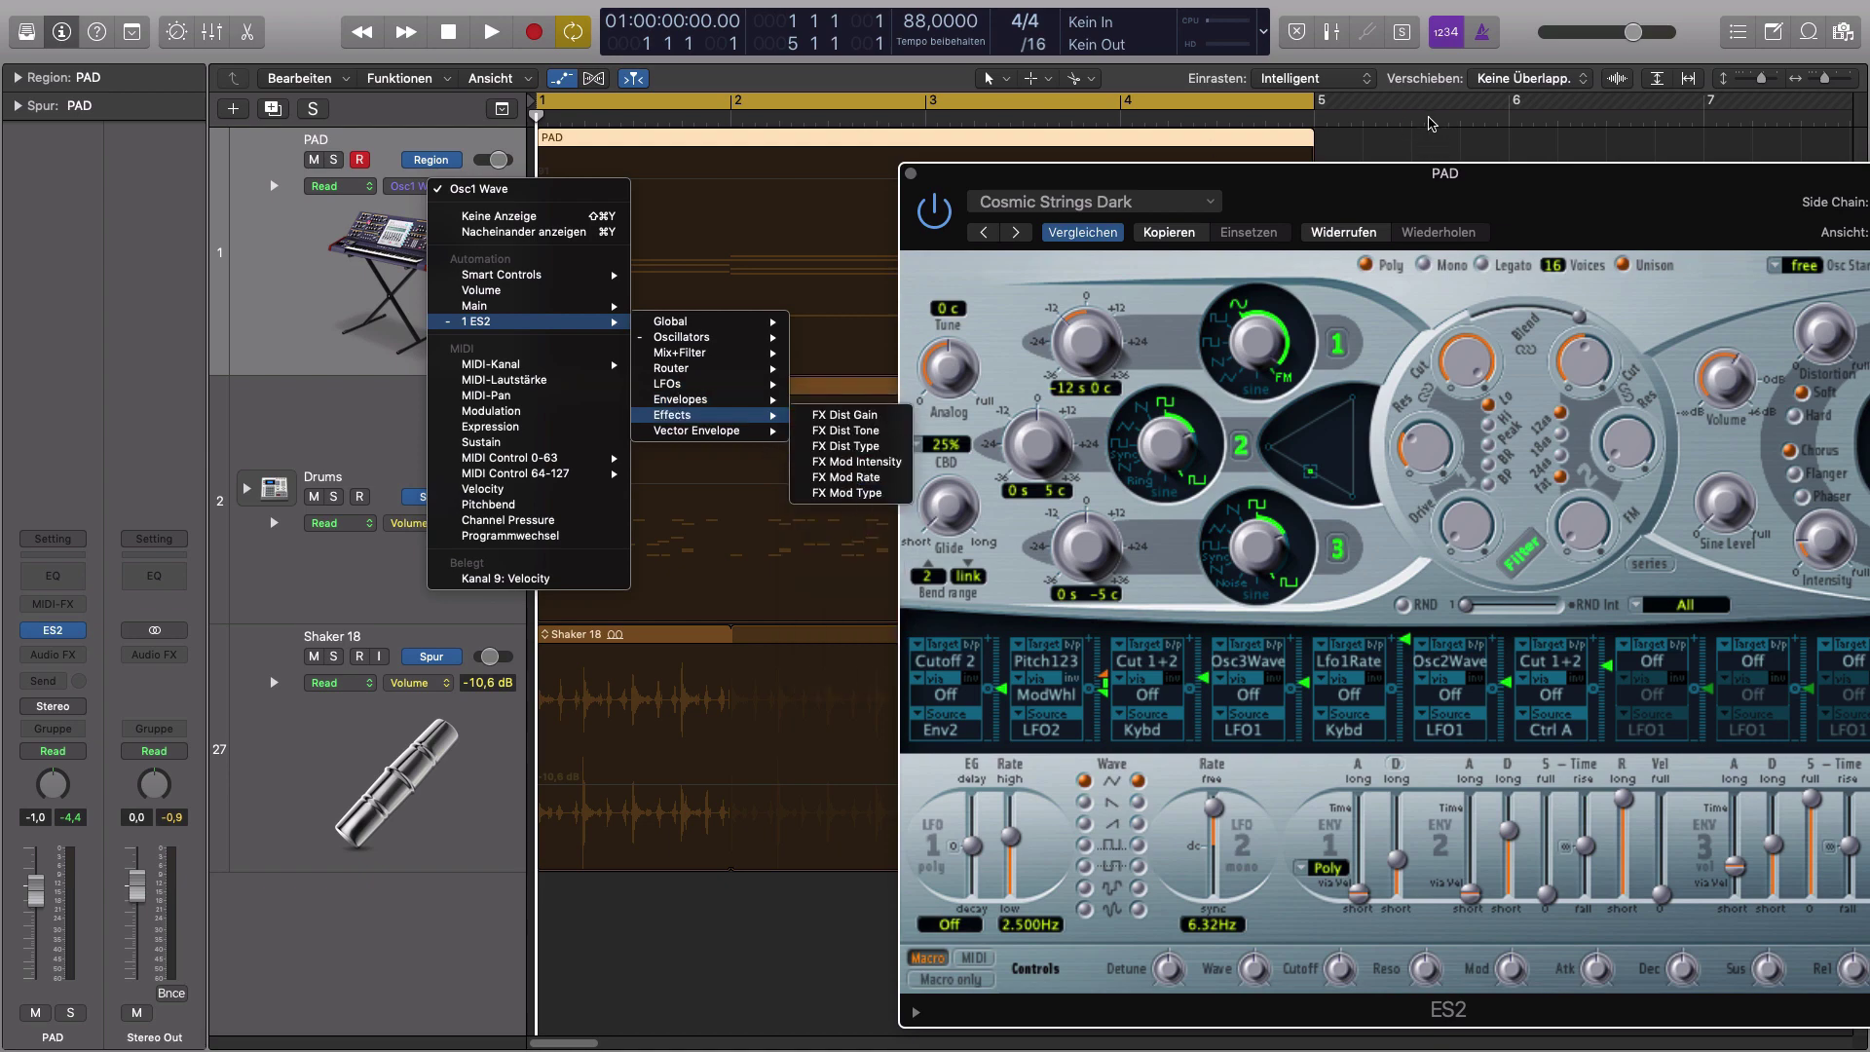
key(Escape)
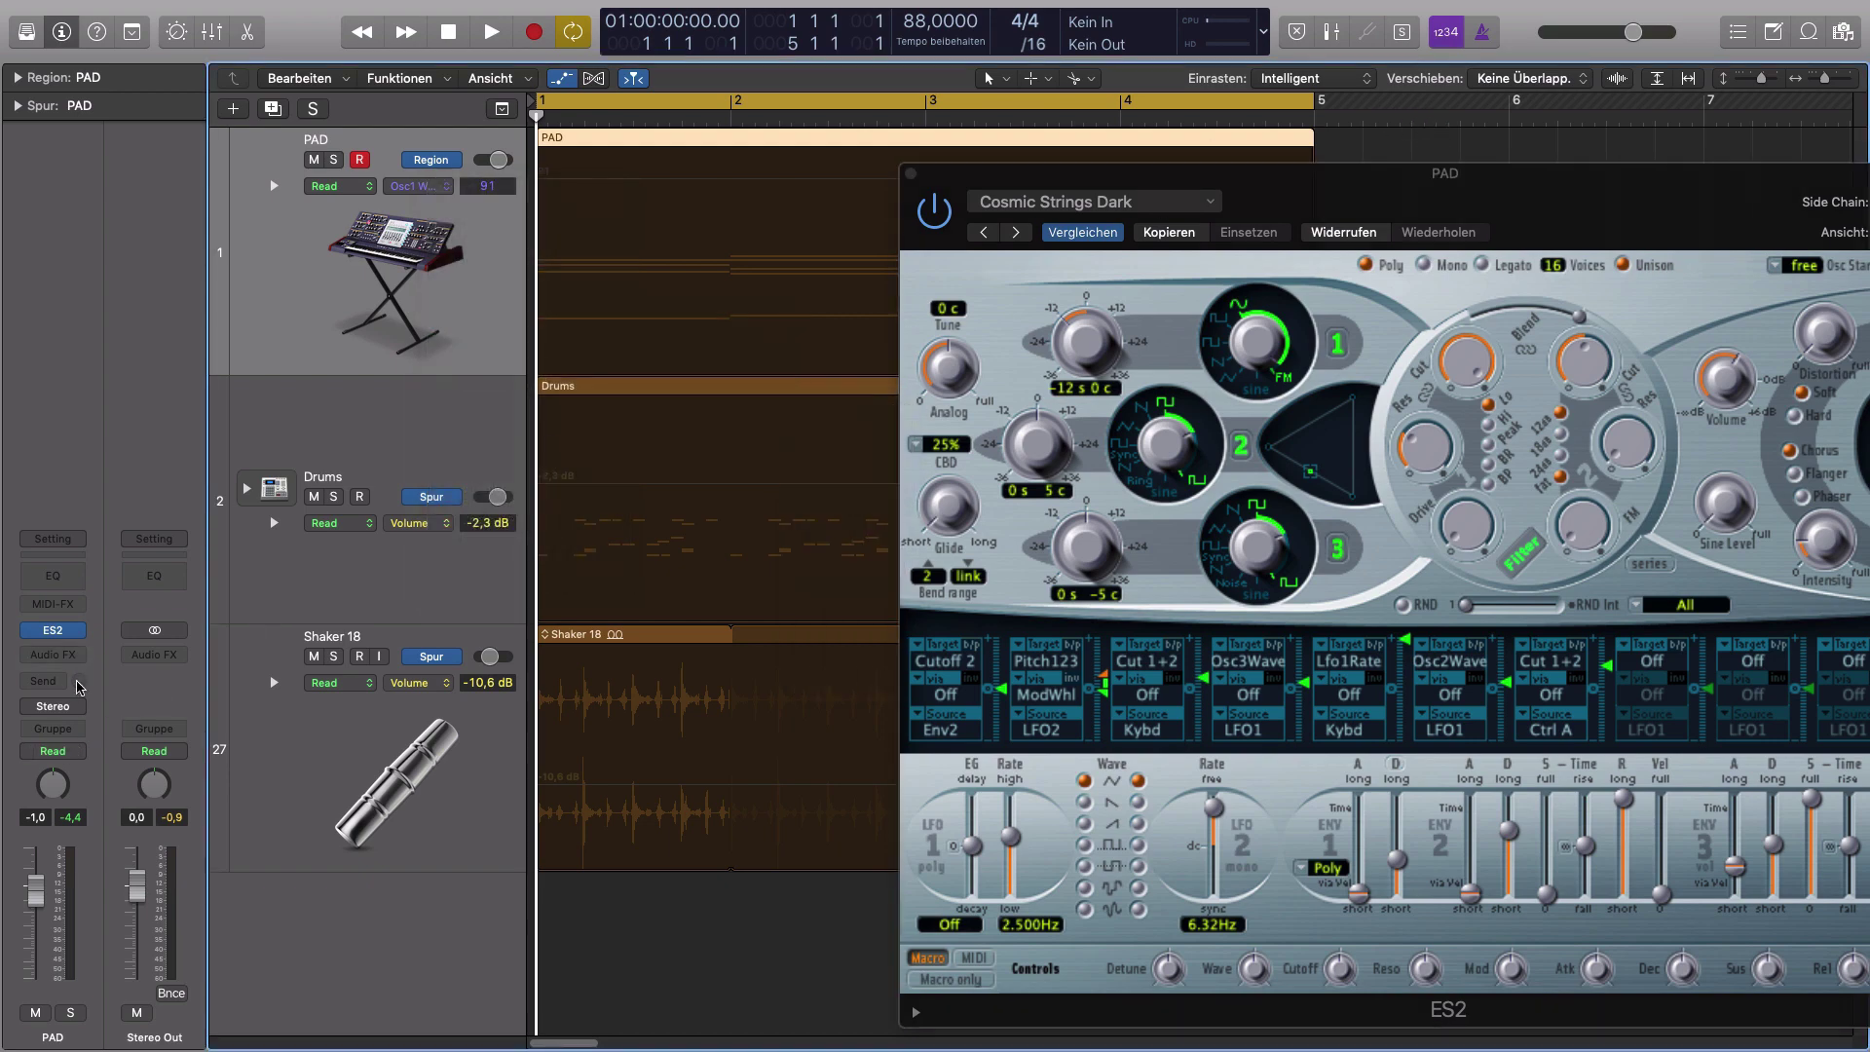
- Set the PAD track's automation mode to Touch and record movements of the ES2's first filter cutoff during playback
click(75, 753)
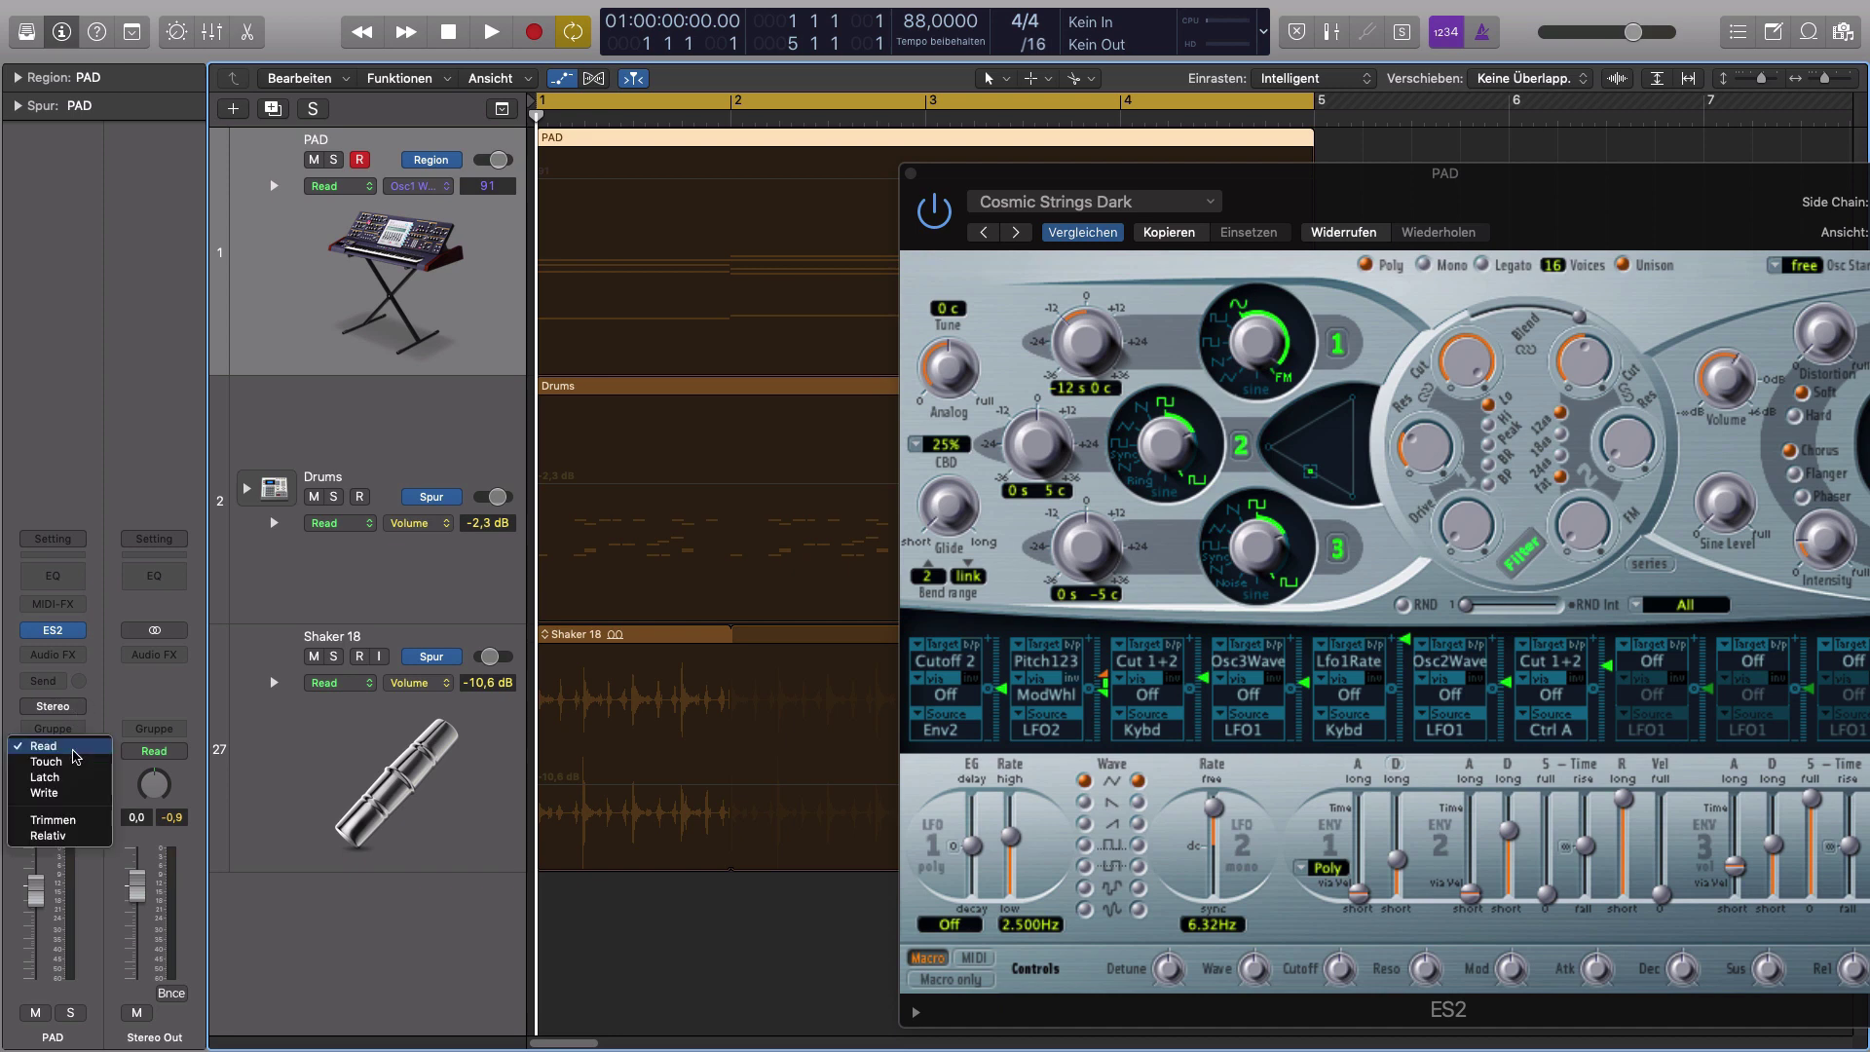
click(62, 763)
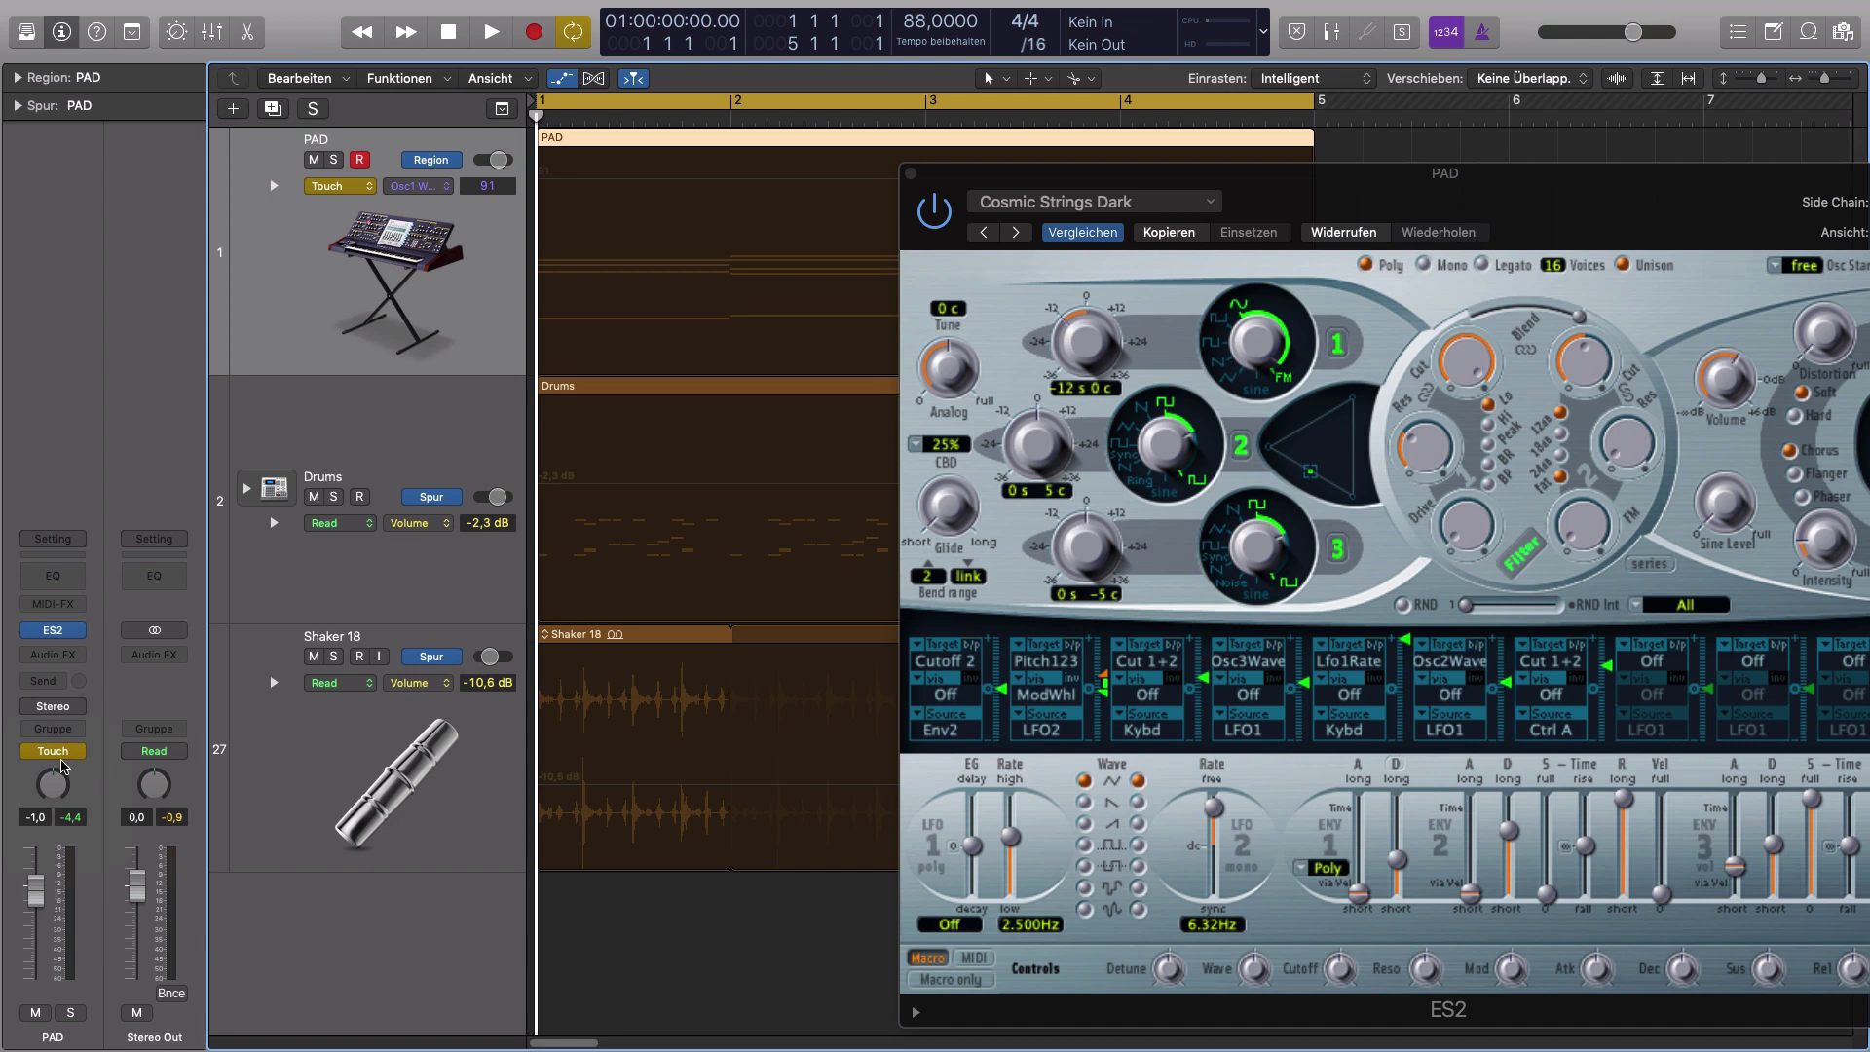
drag(1661, 210, 1478, 206)
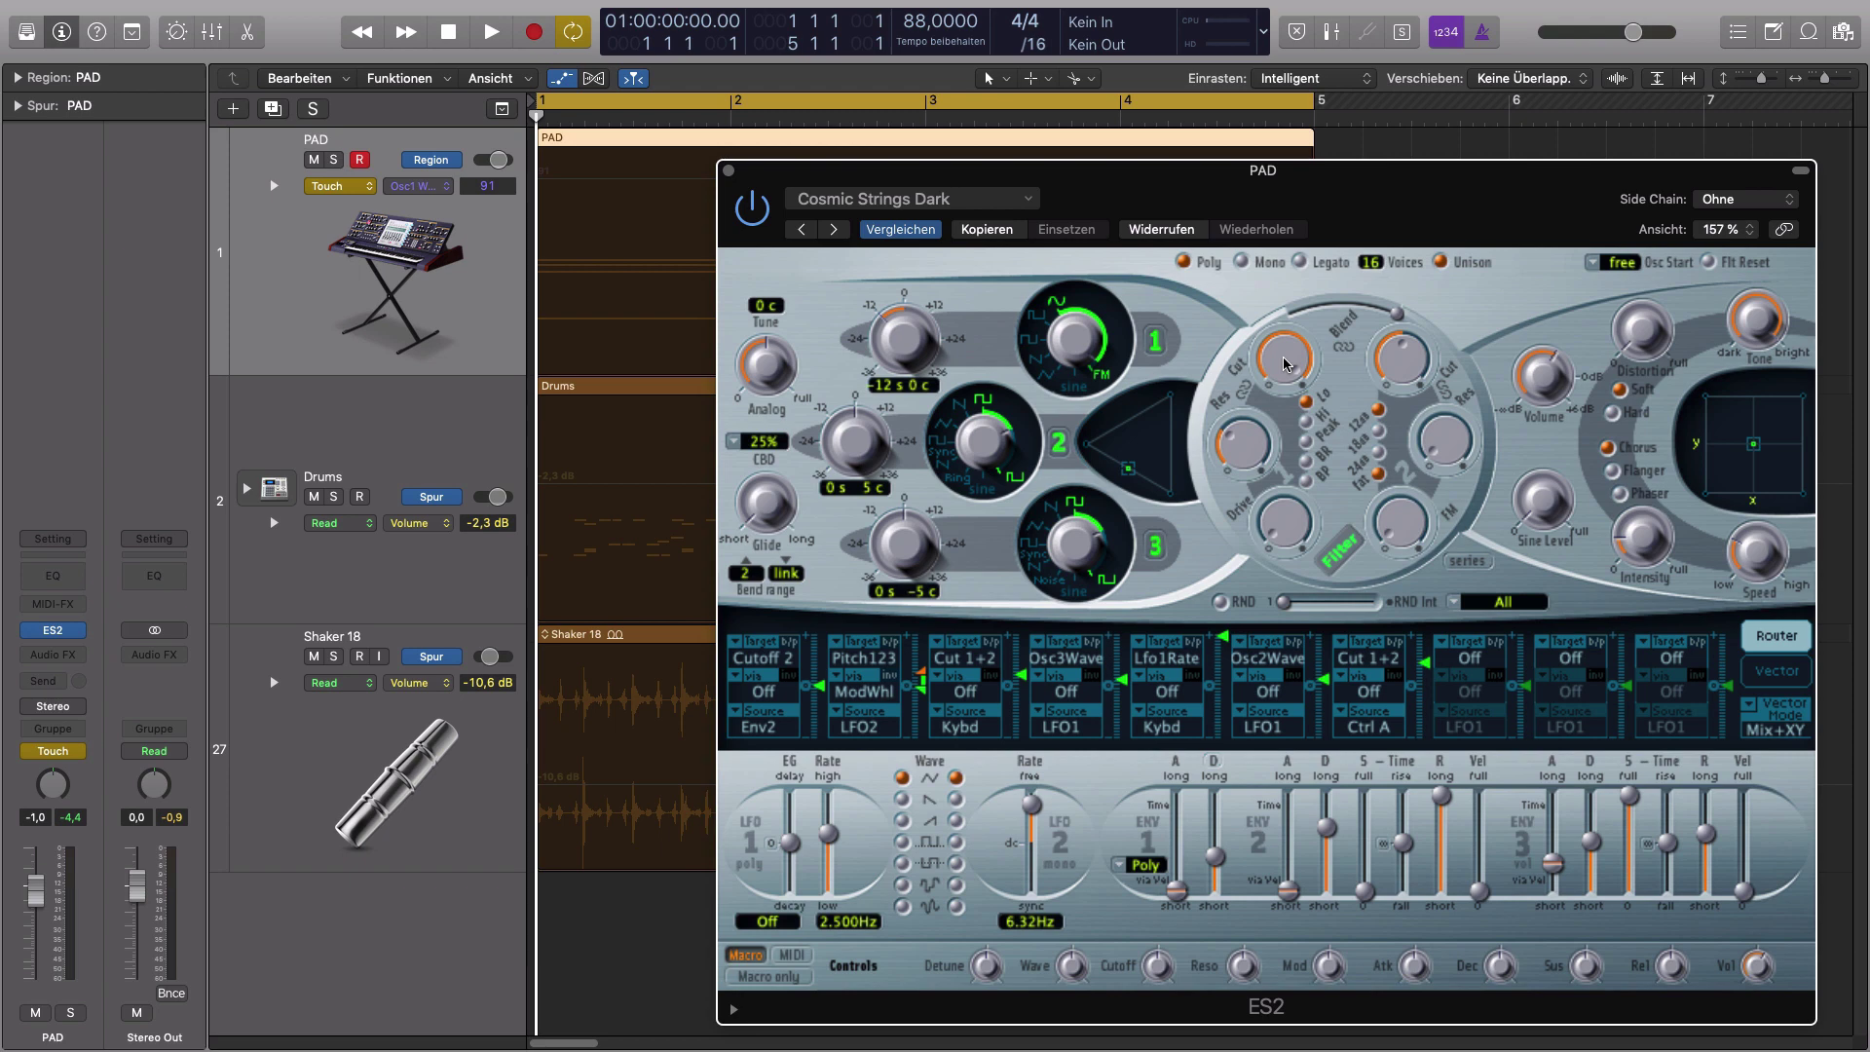
key(space)
mouse_move(1284, 363)
mouse_down()
mouse_move(1279, 470)
mouse_move(1277, 343)
mouse_up()
drag(1242, 338, 1547, 608)
key(space)
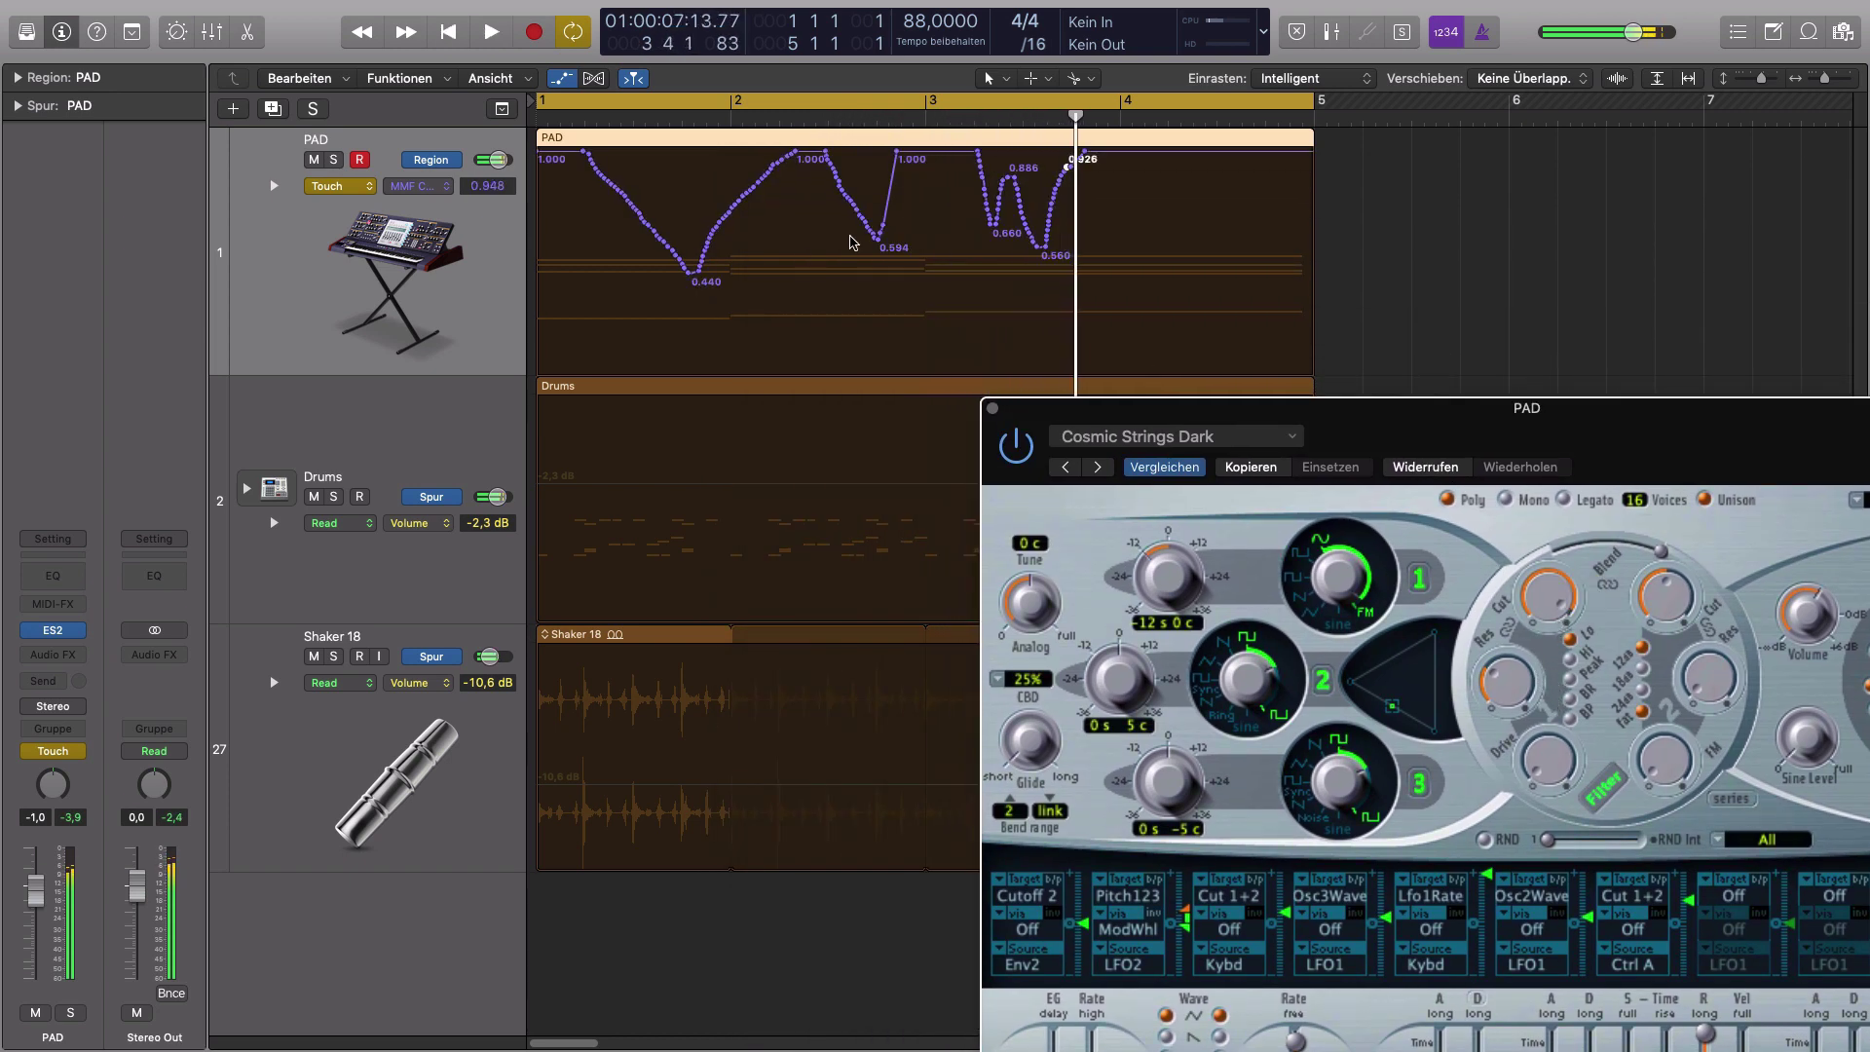
- Check the MMF Cutoff entry in the PAD track's automation parameters and move the ES2 window clear of the automation curve
click(447, 187)
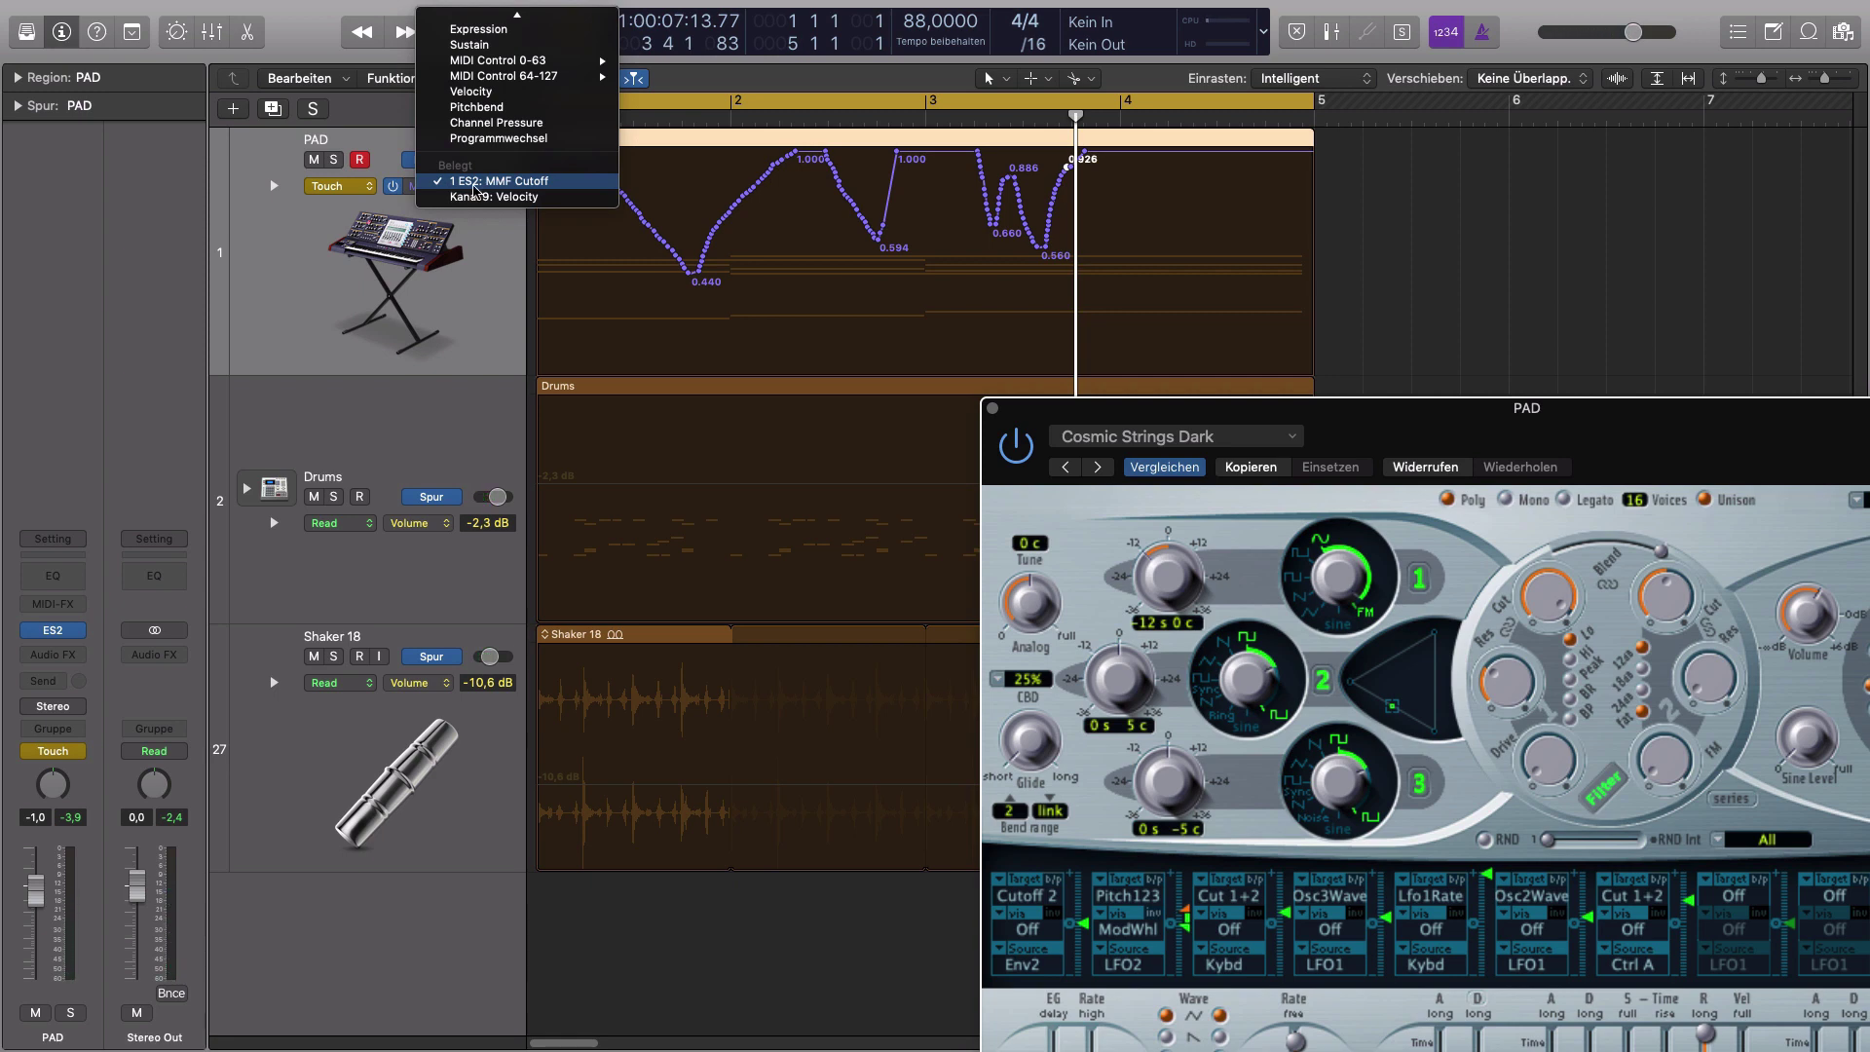
click(474, 183)
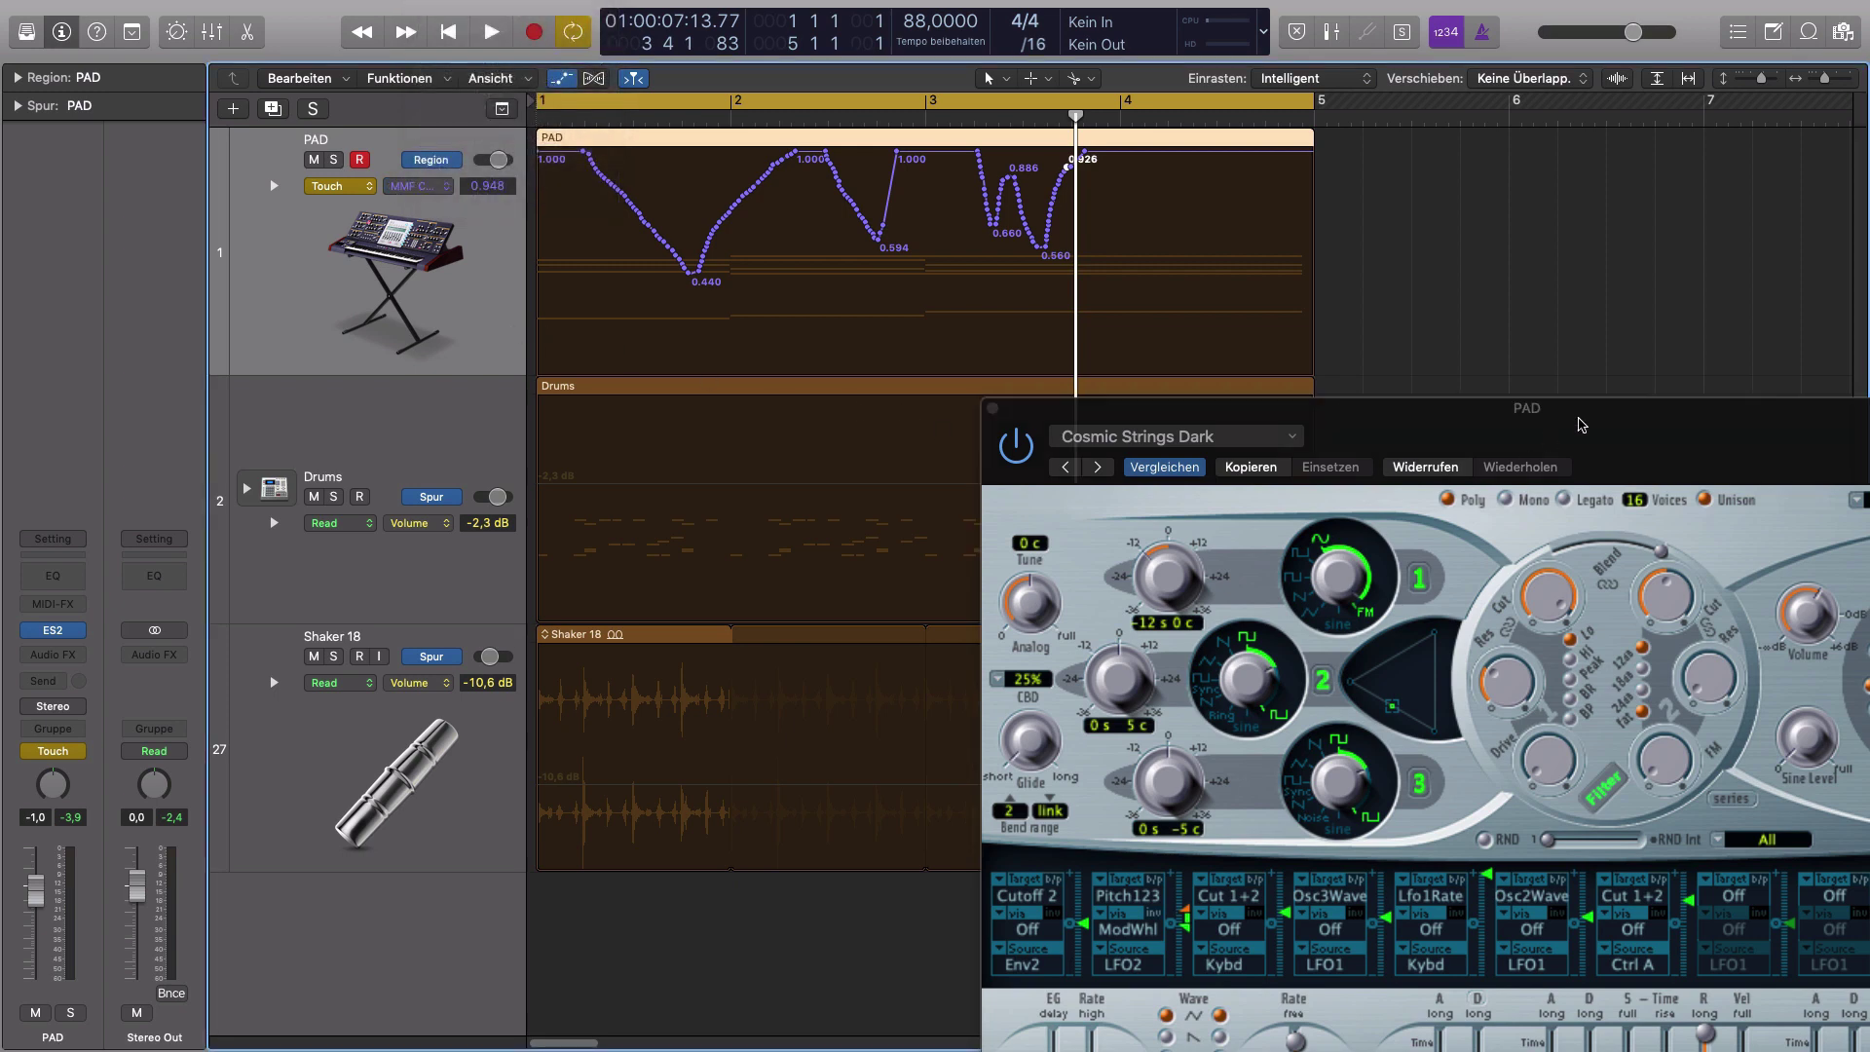
drag(1582, 419, 1073, 347)
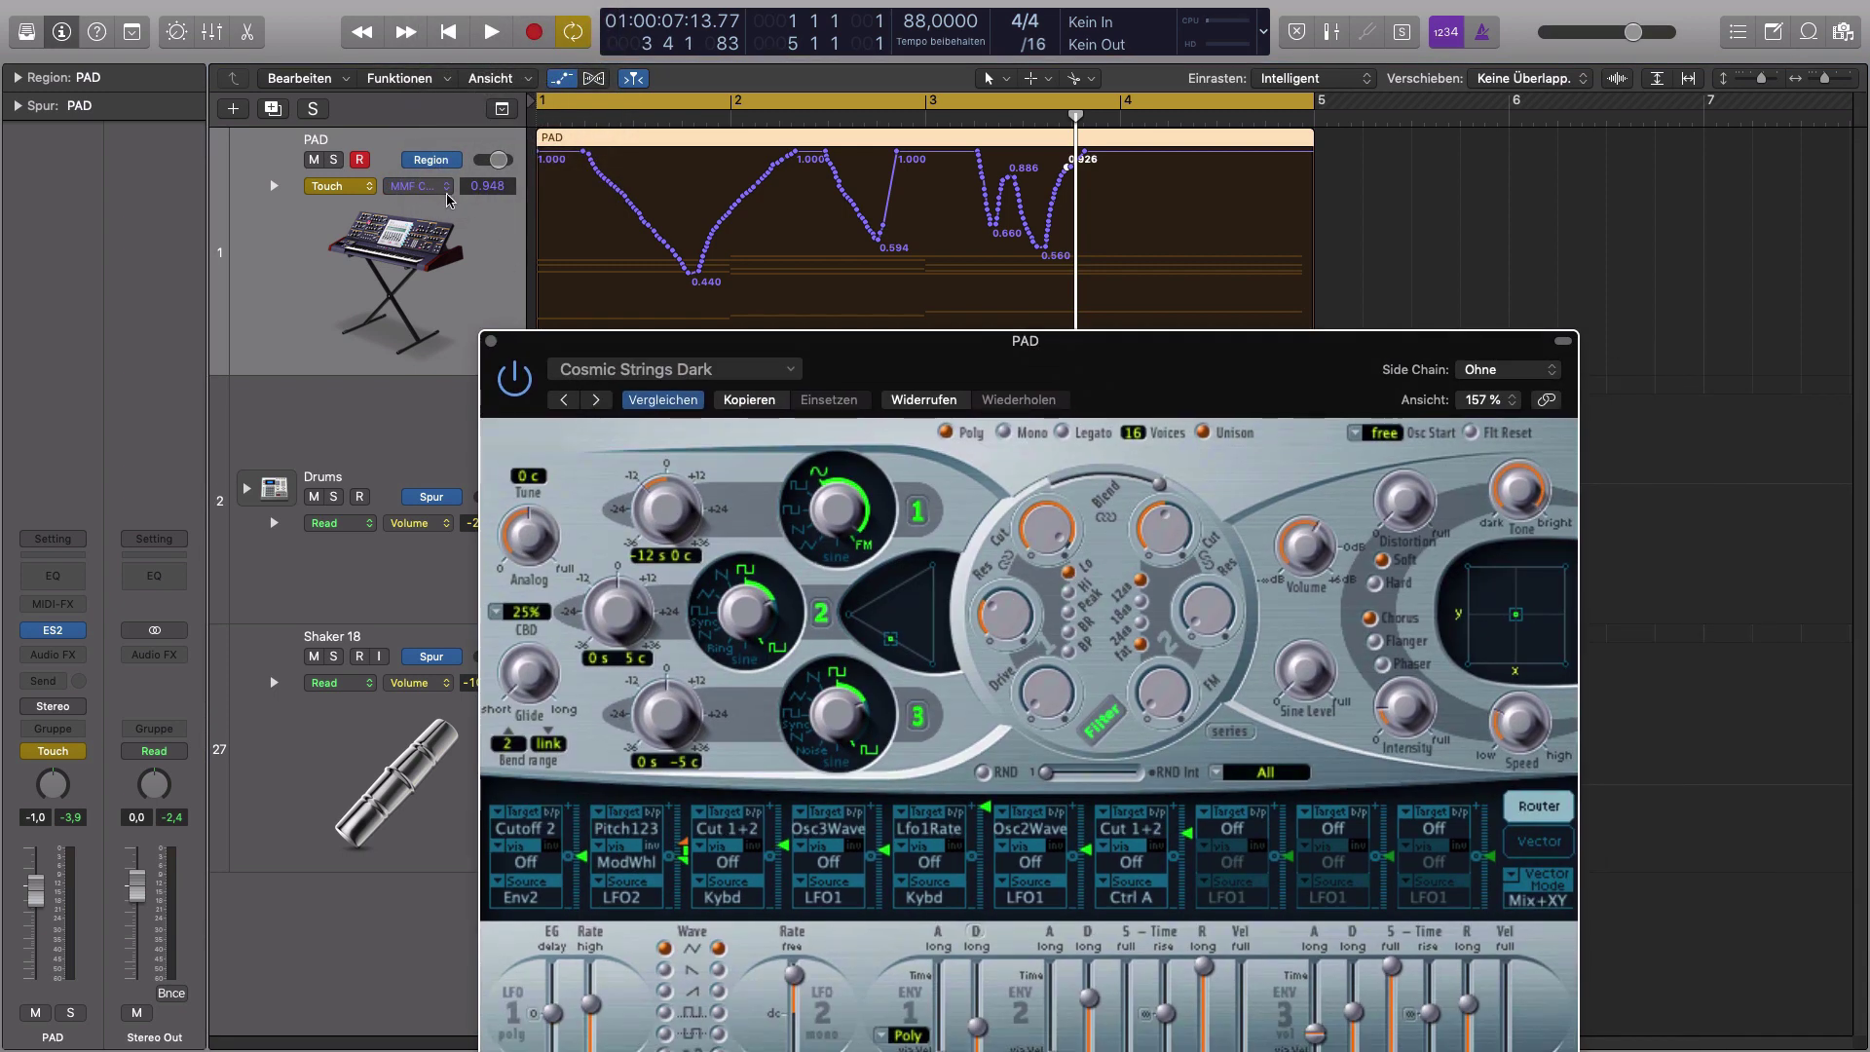
drag(701, 348, 994, 359)
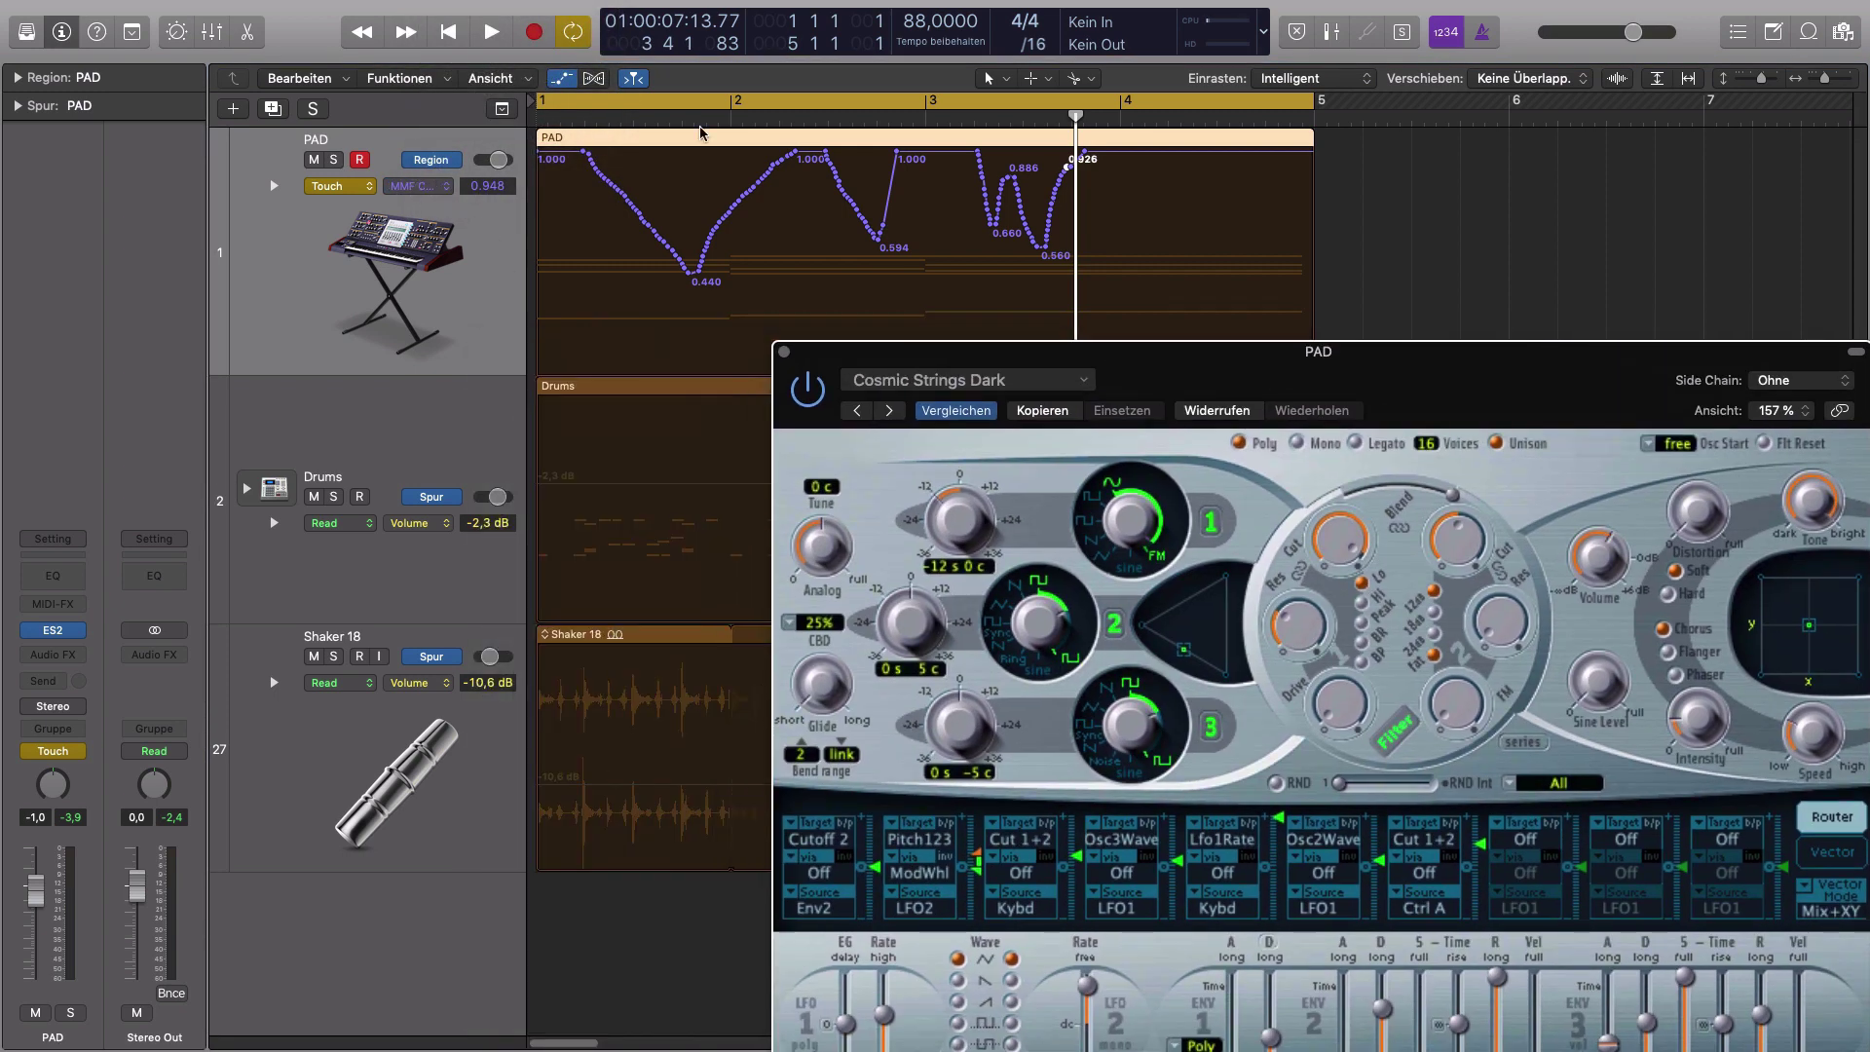
- Set the PAD track's automation mode to Read and close the ES2 window
click(76, 751)
click(76, 735)
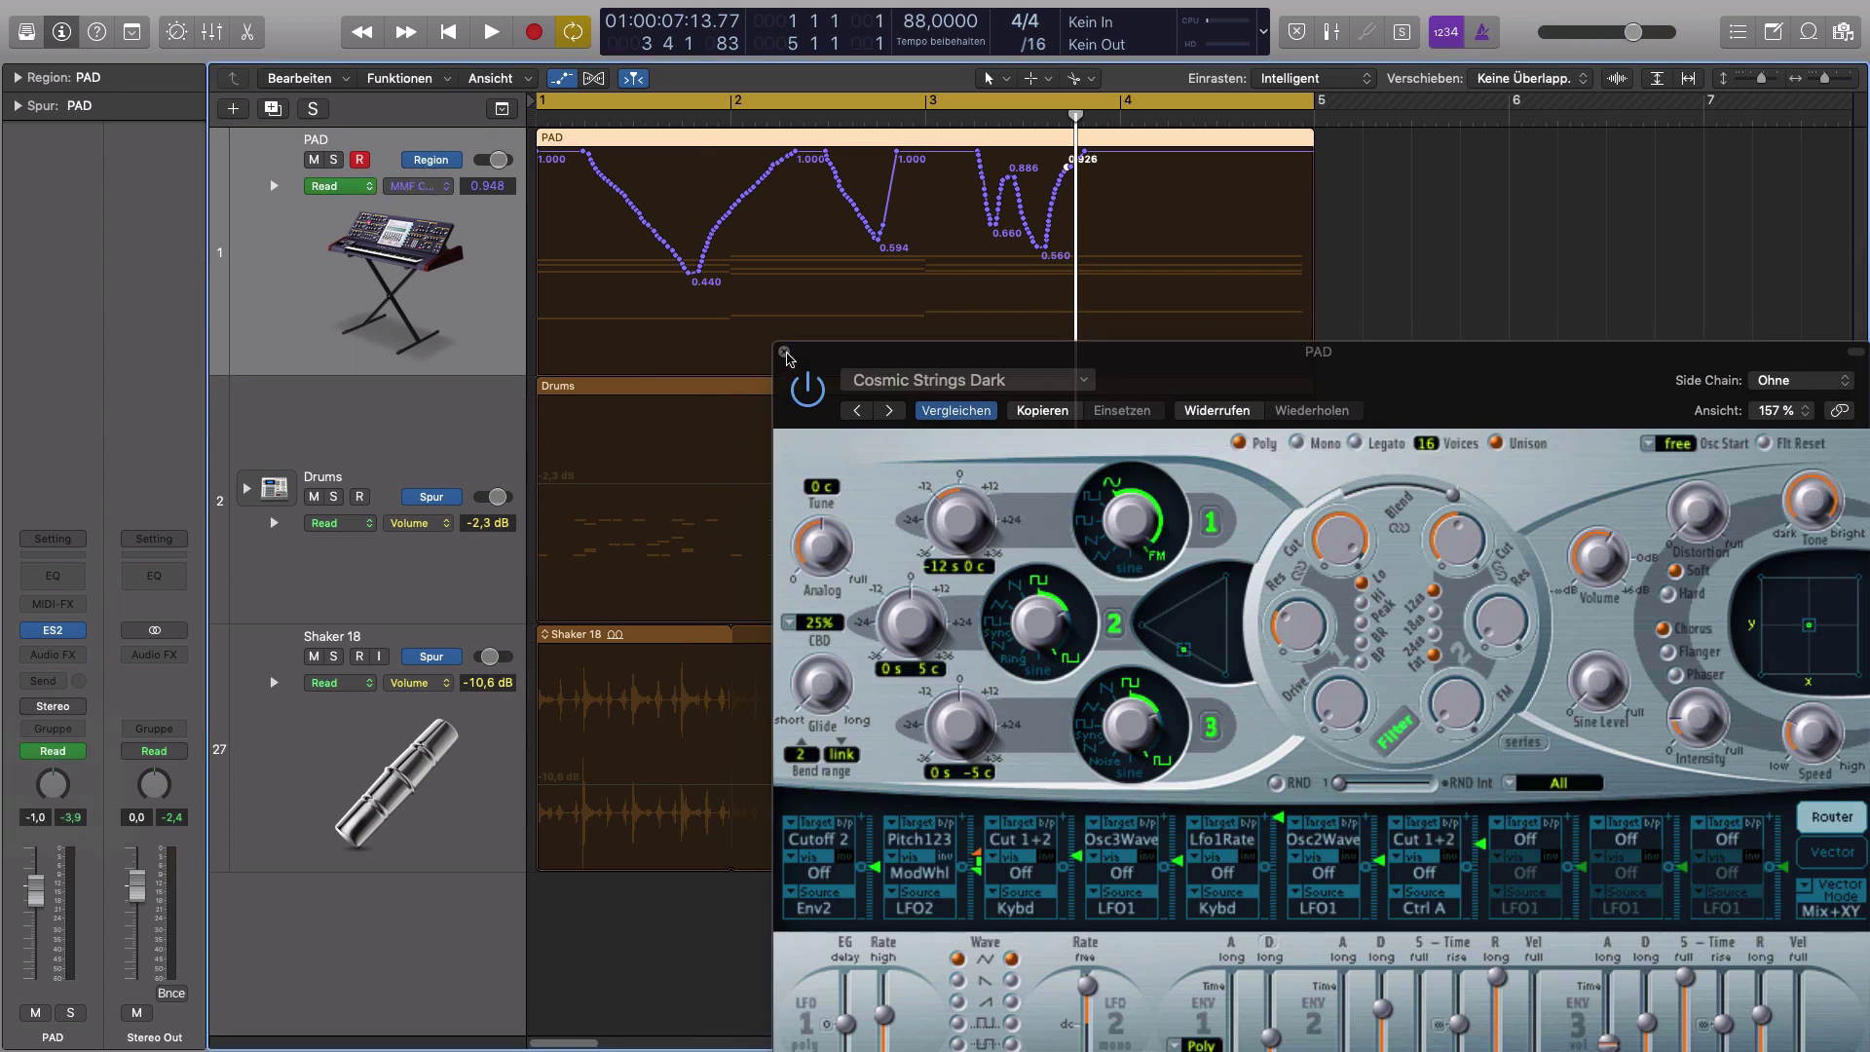
click(784, 352)
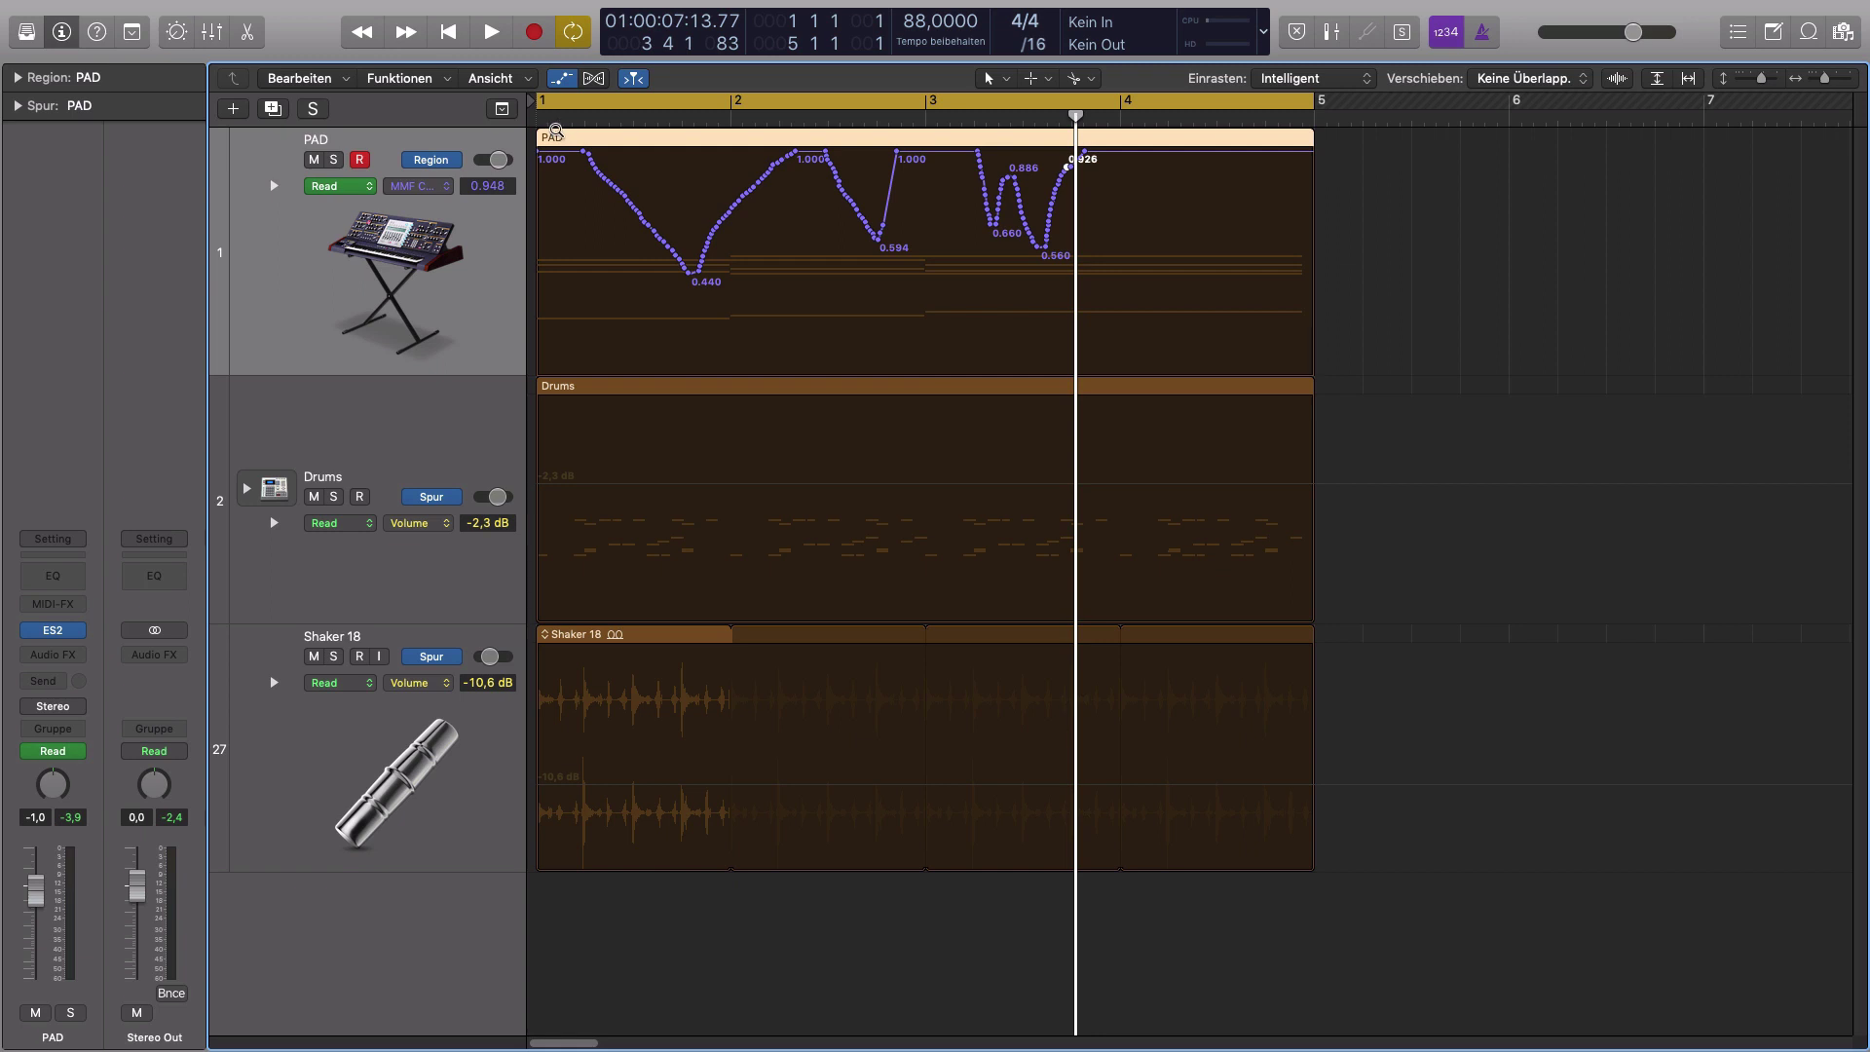
- Examine the recorded MMF Cutoff curve on the PAD region up close, and delete all of its automation points
drag(555, 131, 1390, 397)
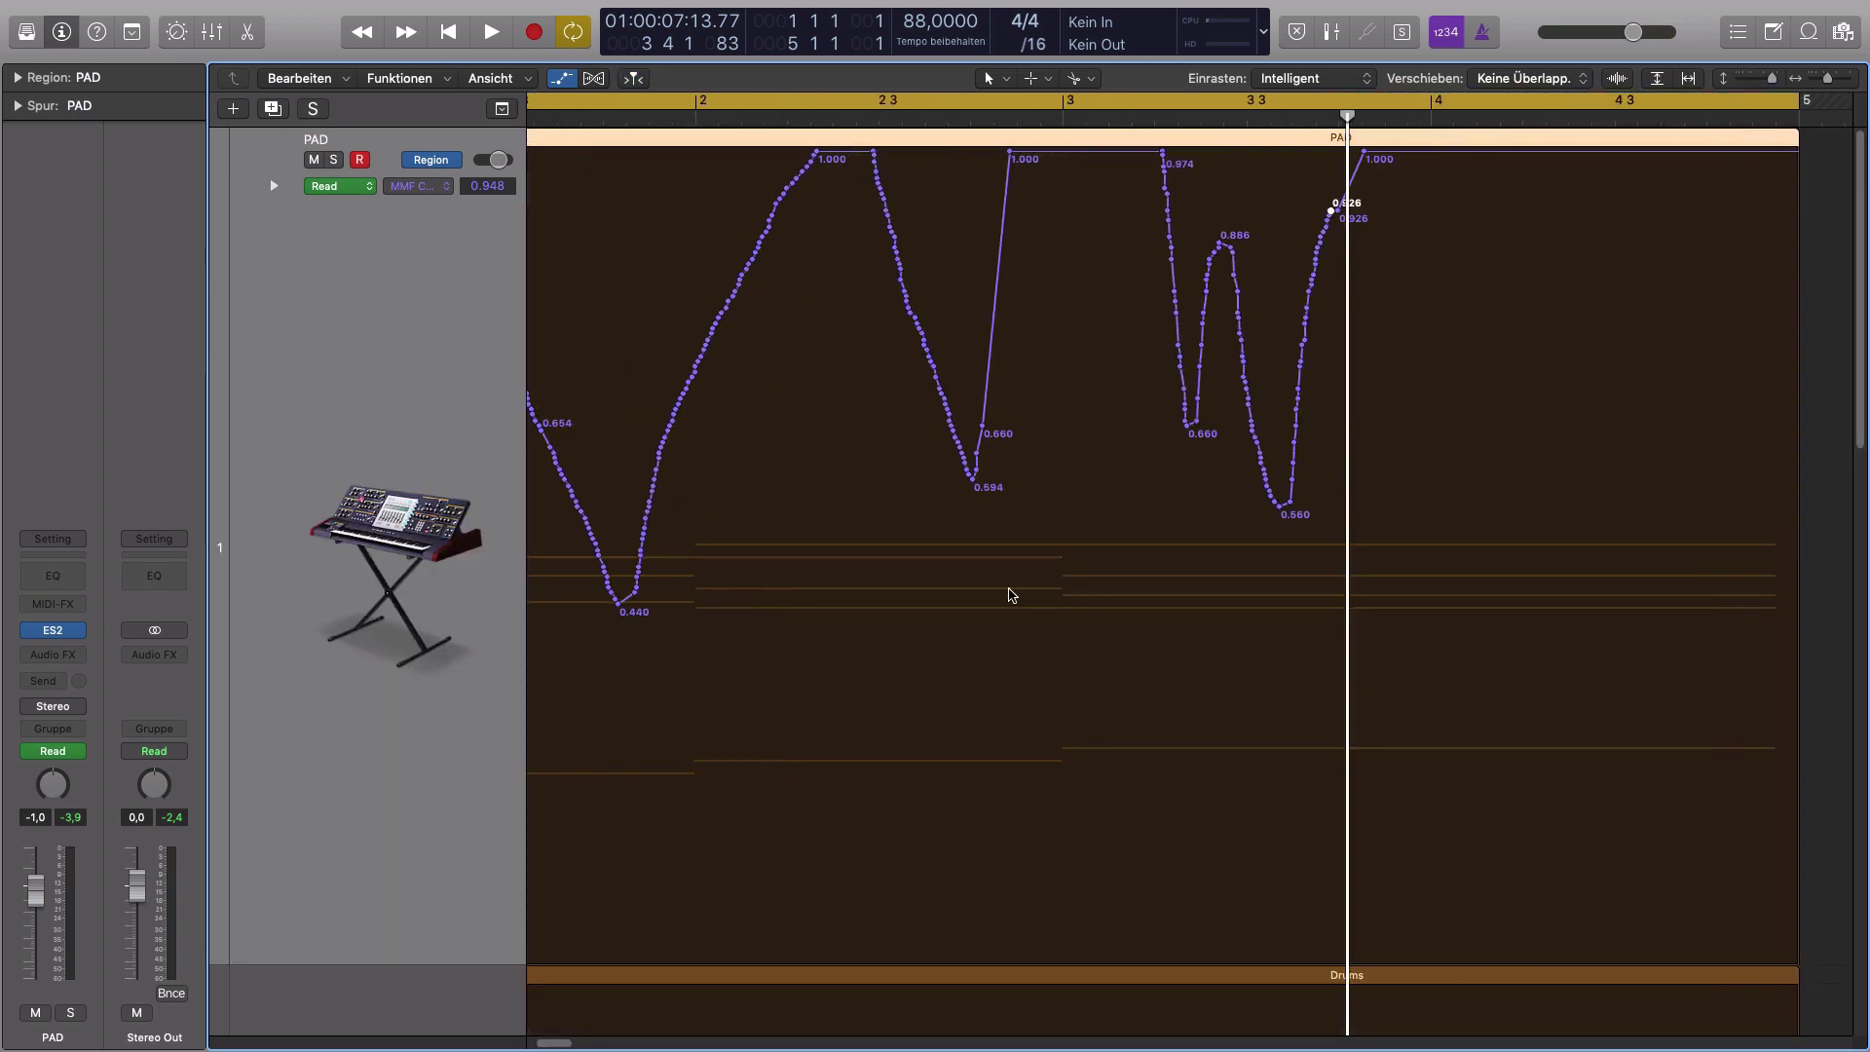
scroll(1009, 594, left, 4)
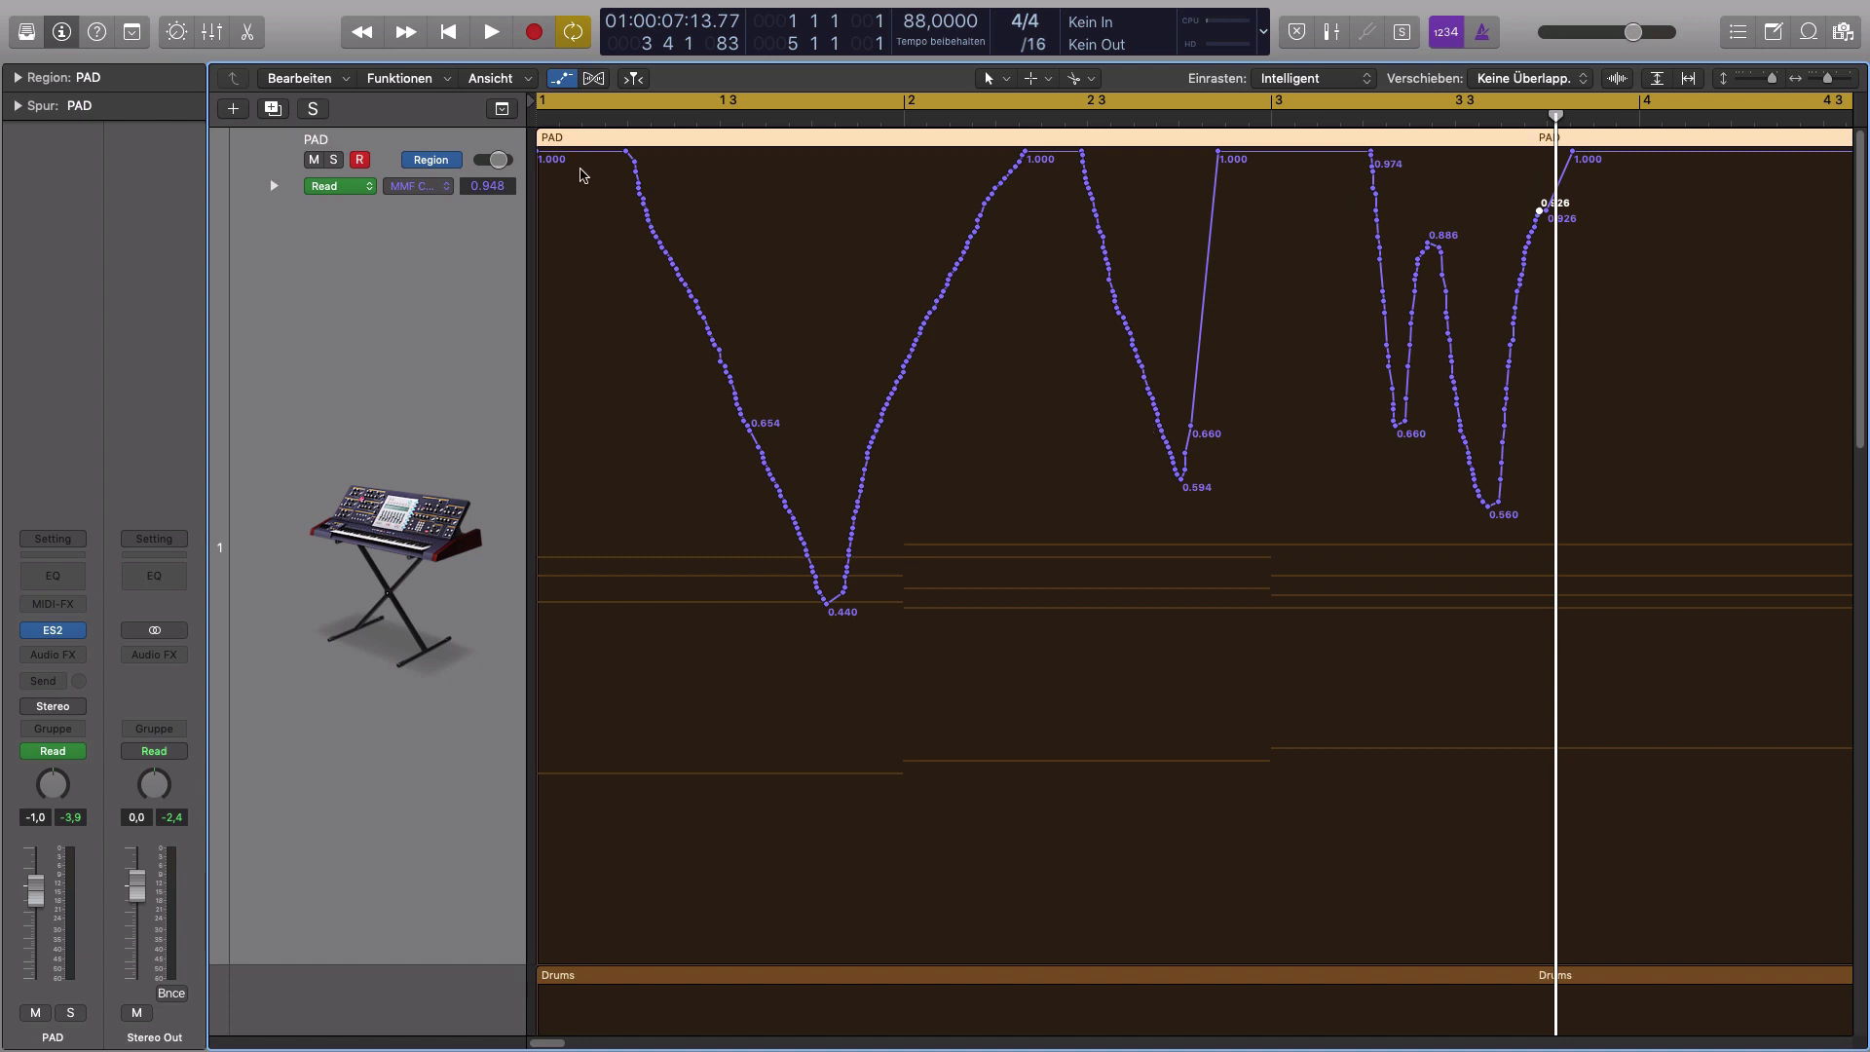
drag(582, 173, 986, 493)
click(1001, 434)
scroll(822, 268, up, 1)
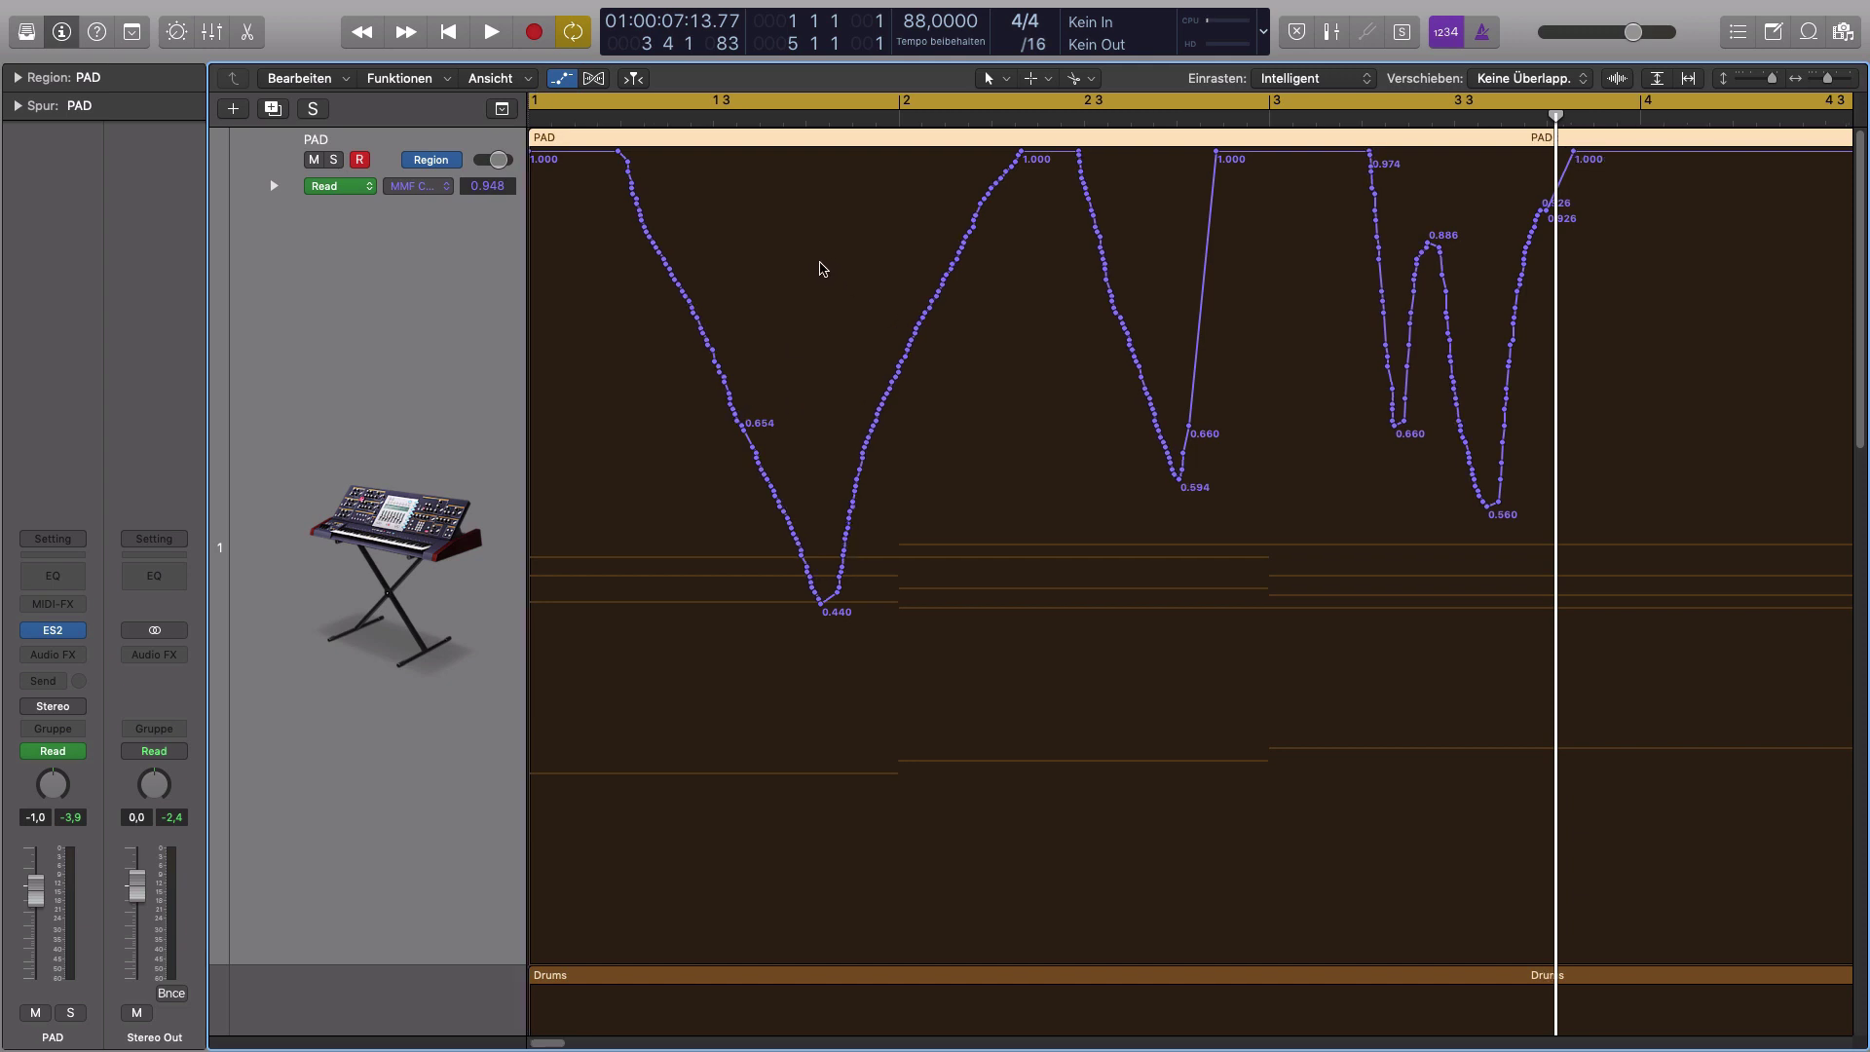
key(super+a)
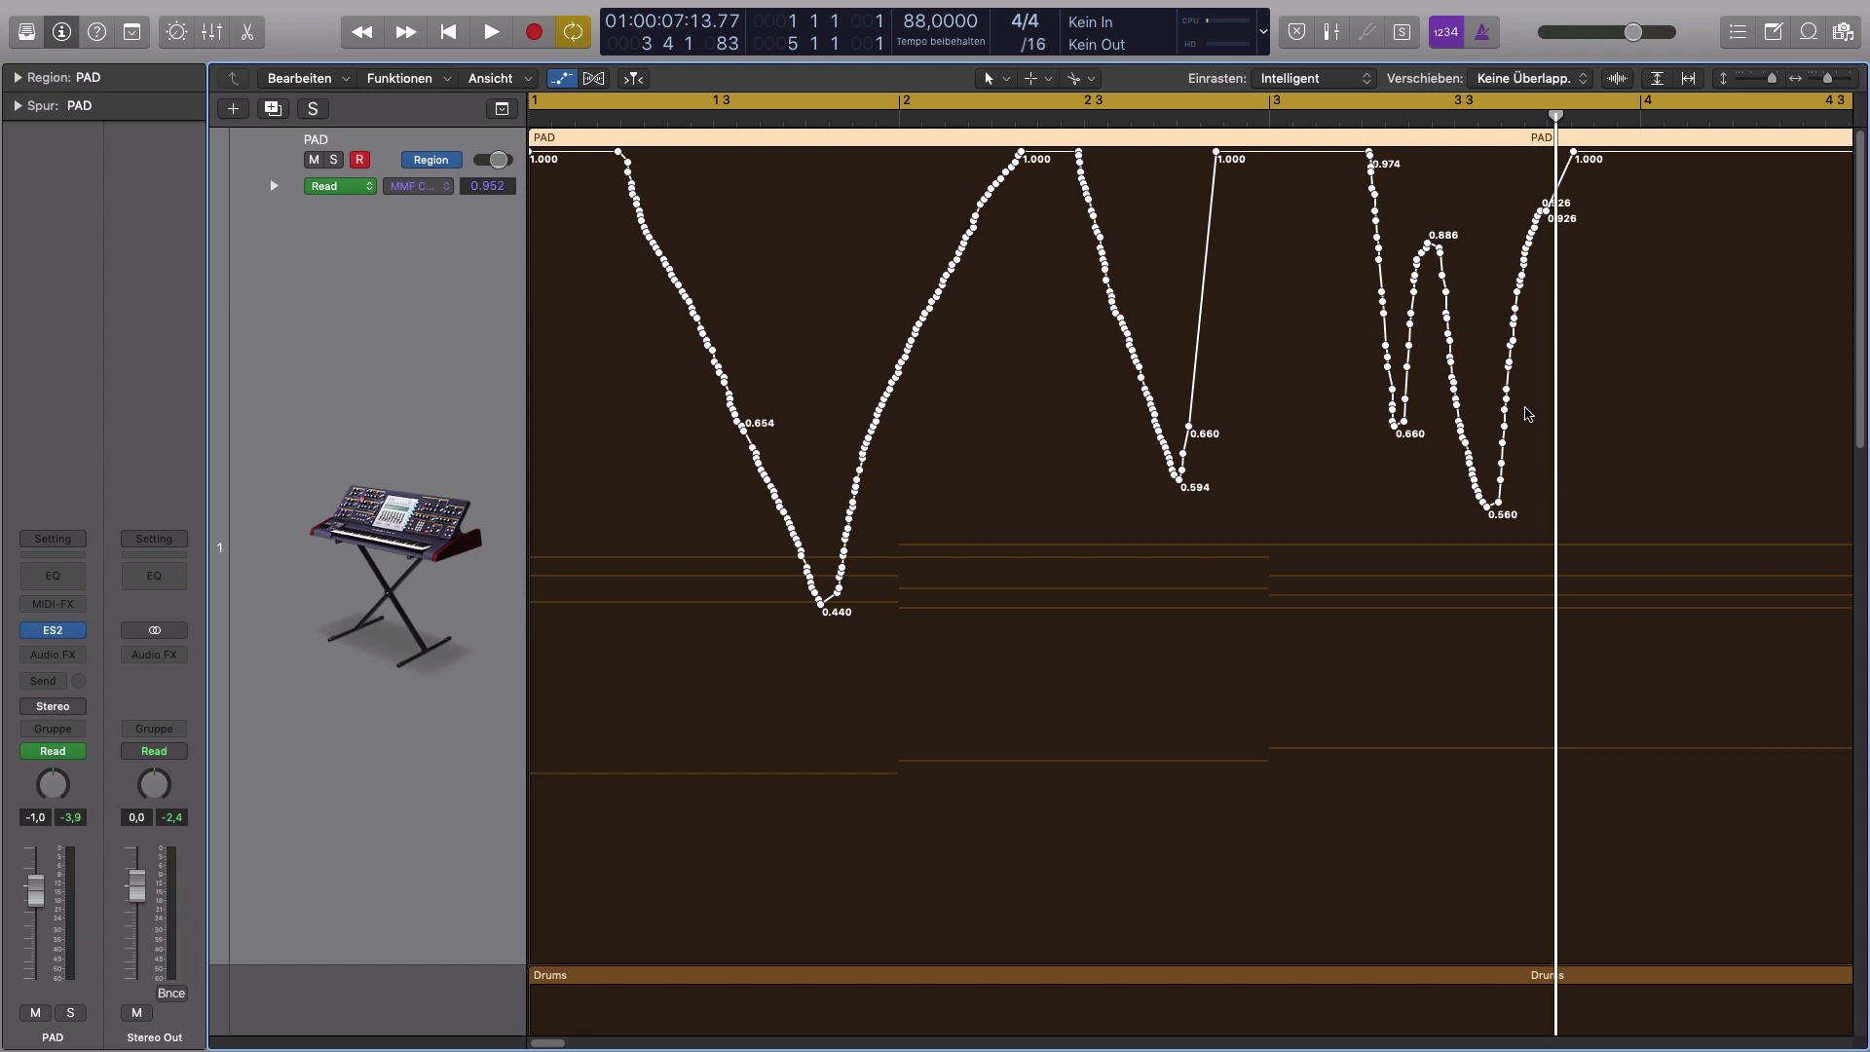
key(Delete)
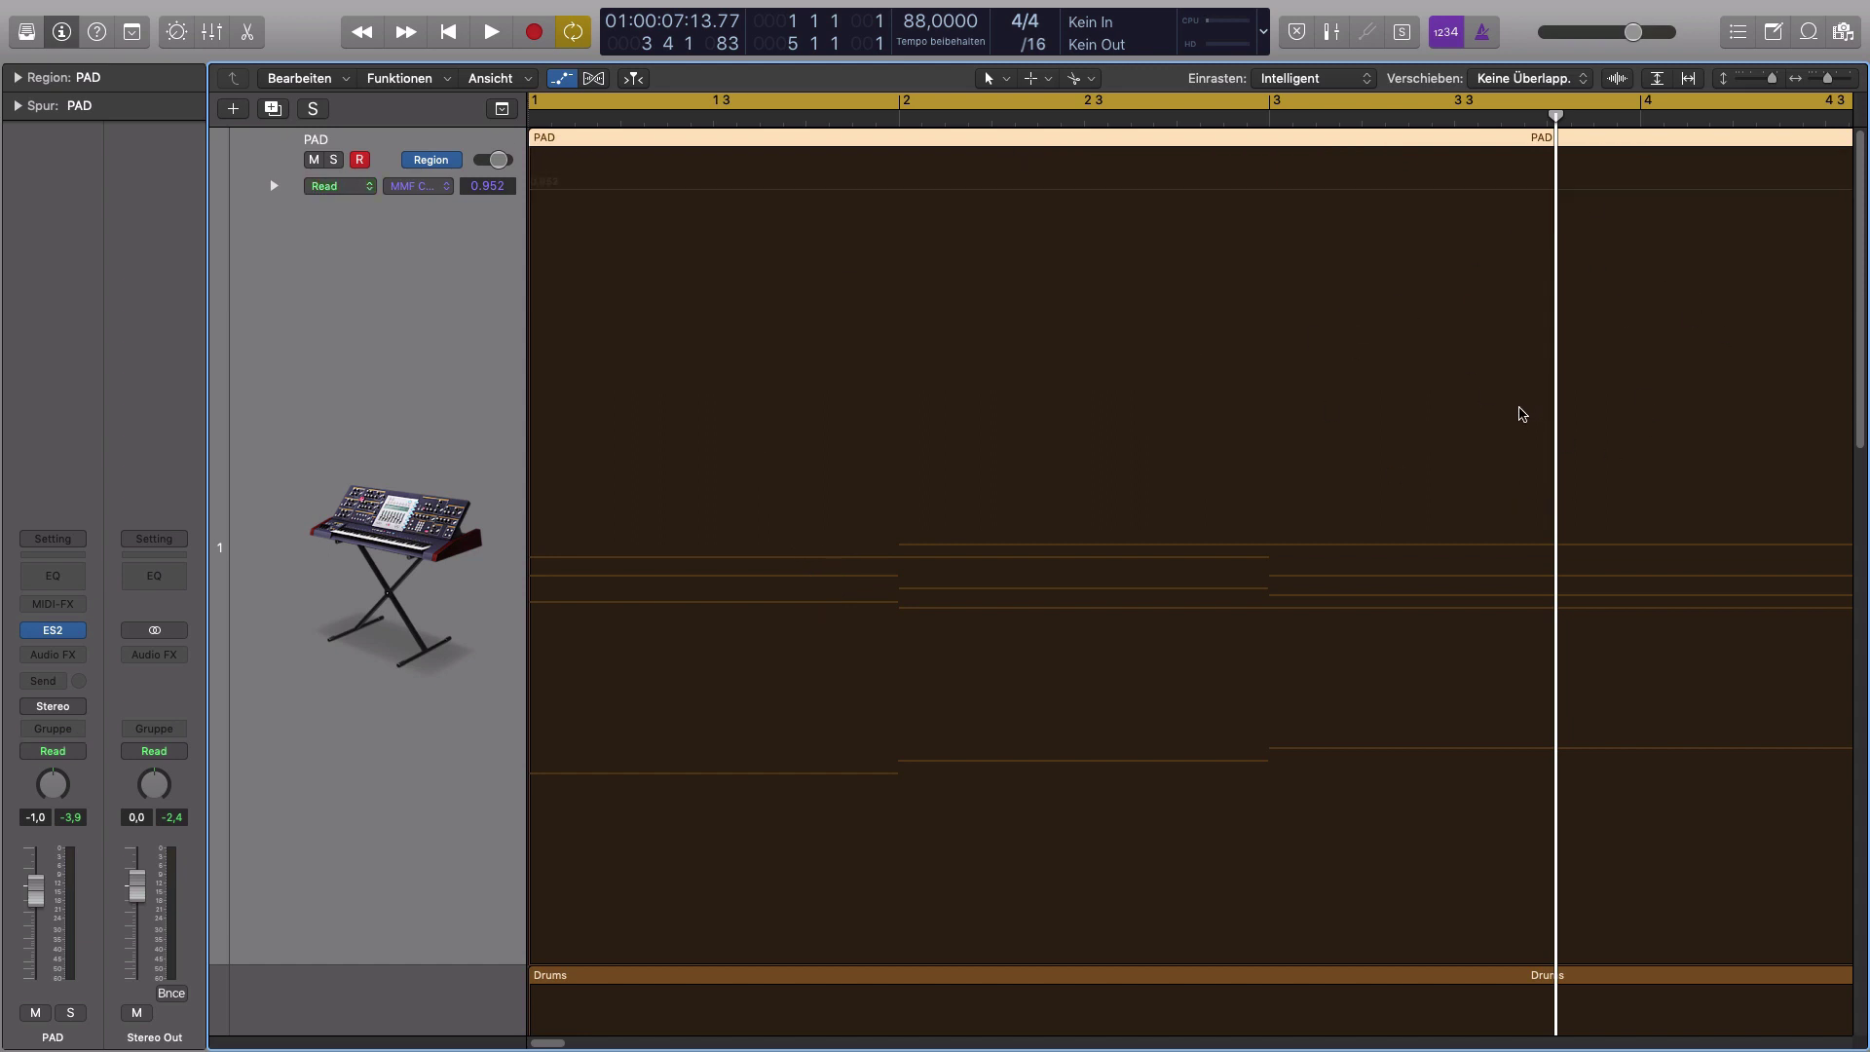
- Show the automation lanes beside the ES2 window and set the PAD track's automation mode to Touch
key(z)
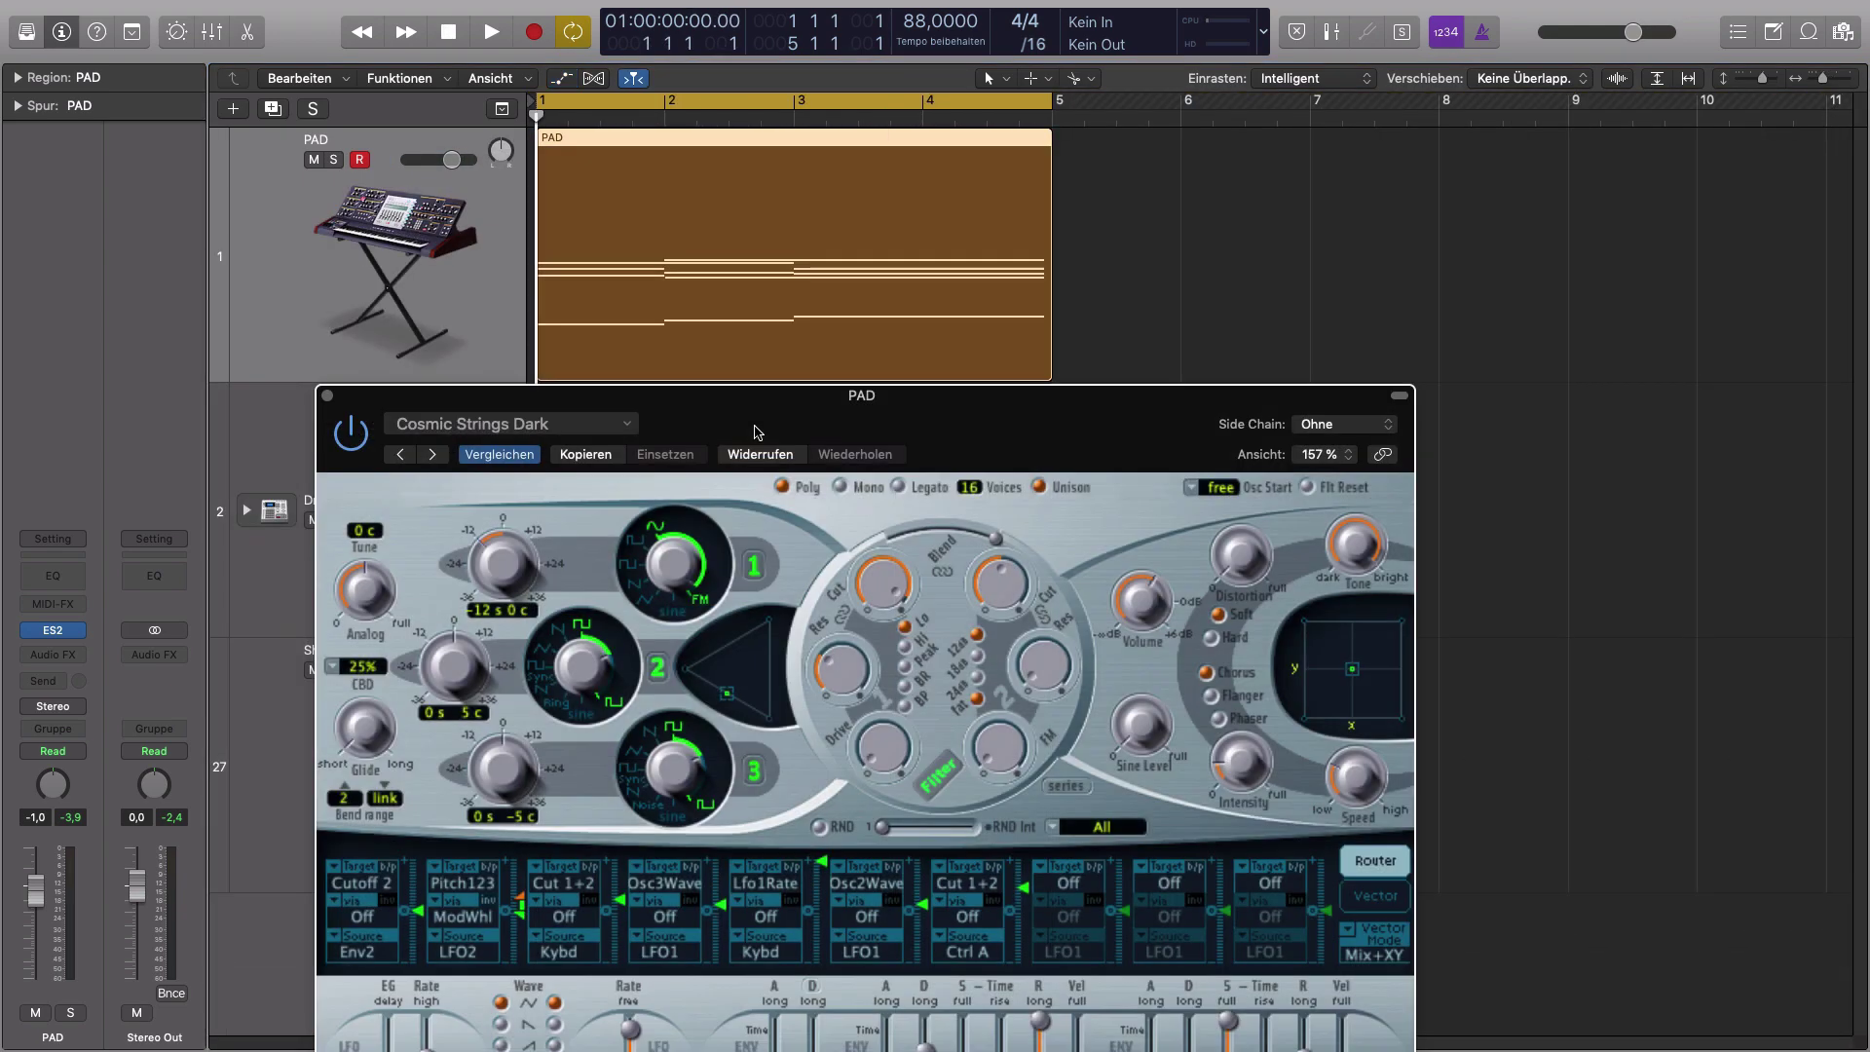
key(a)
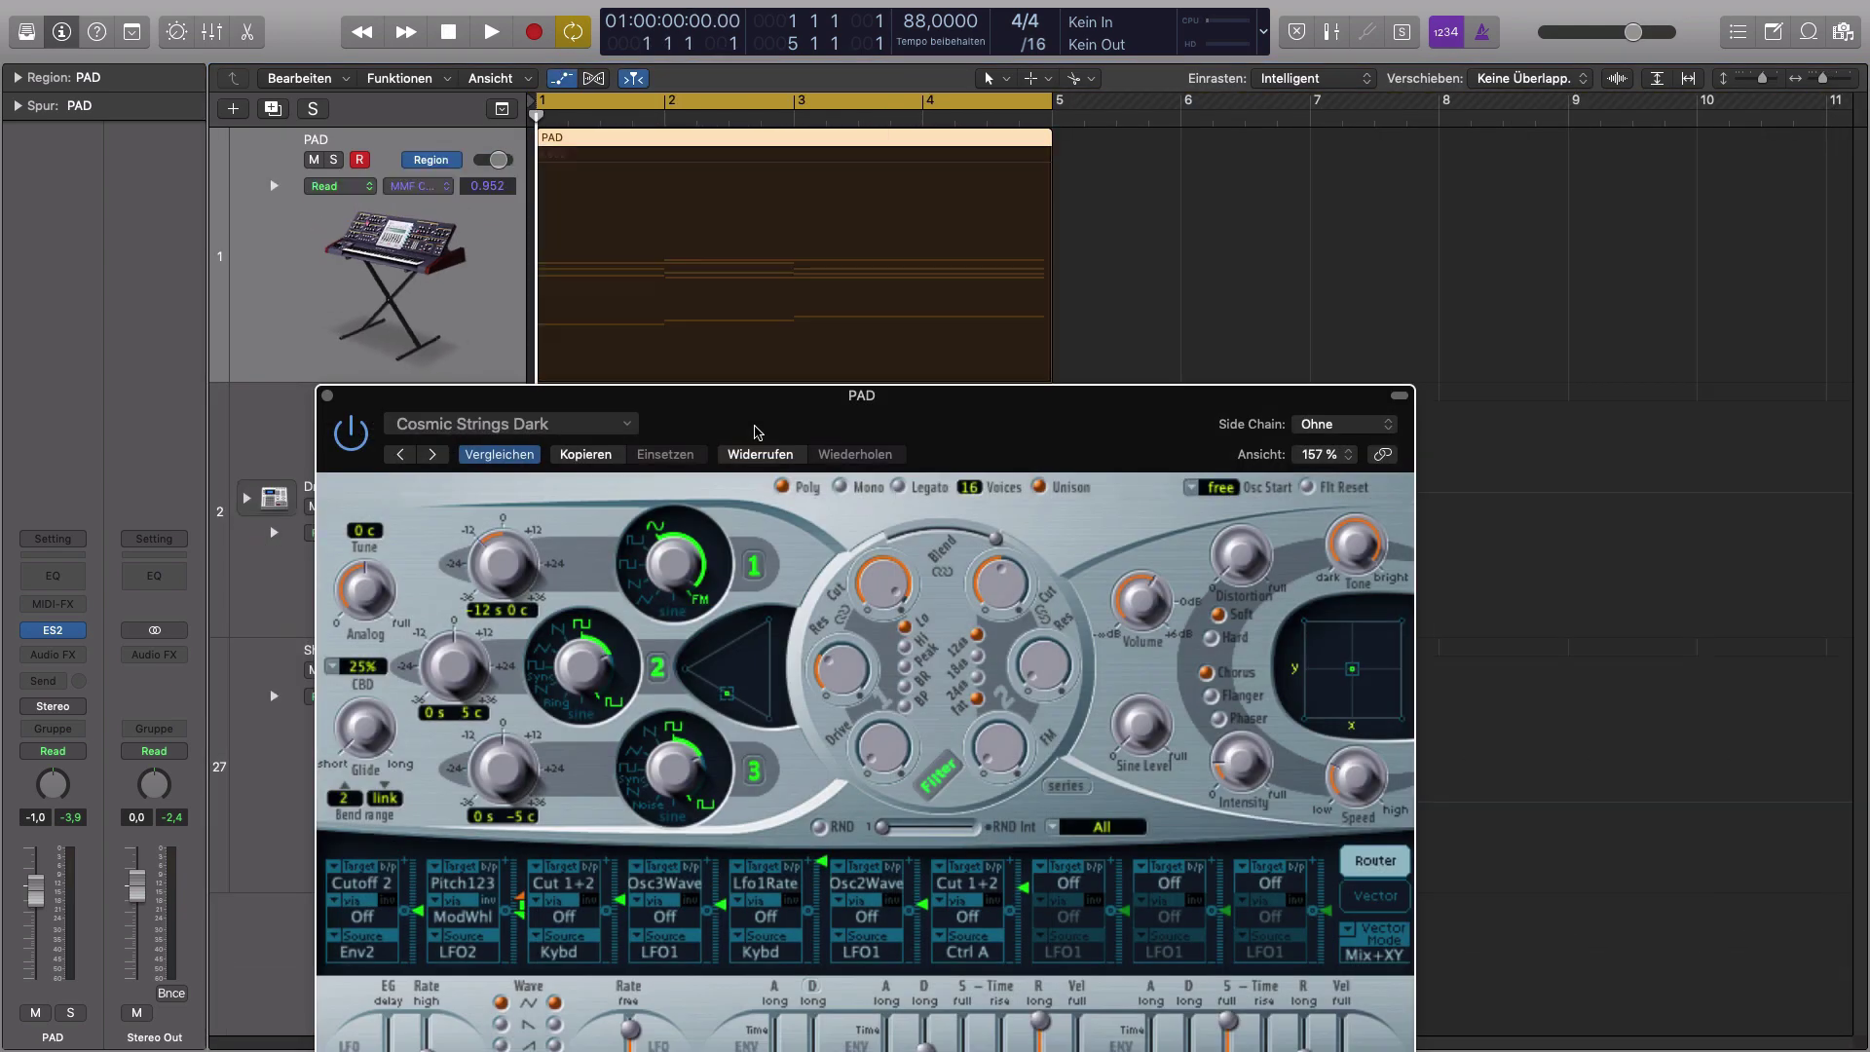
drag(667, 428, 840, 427)
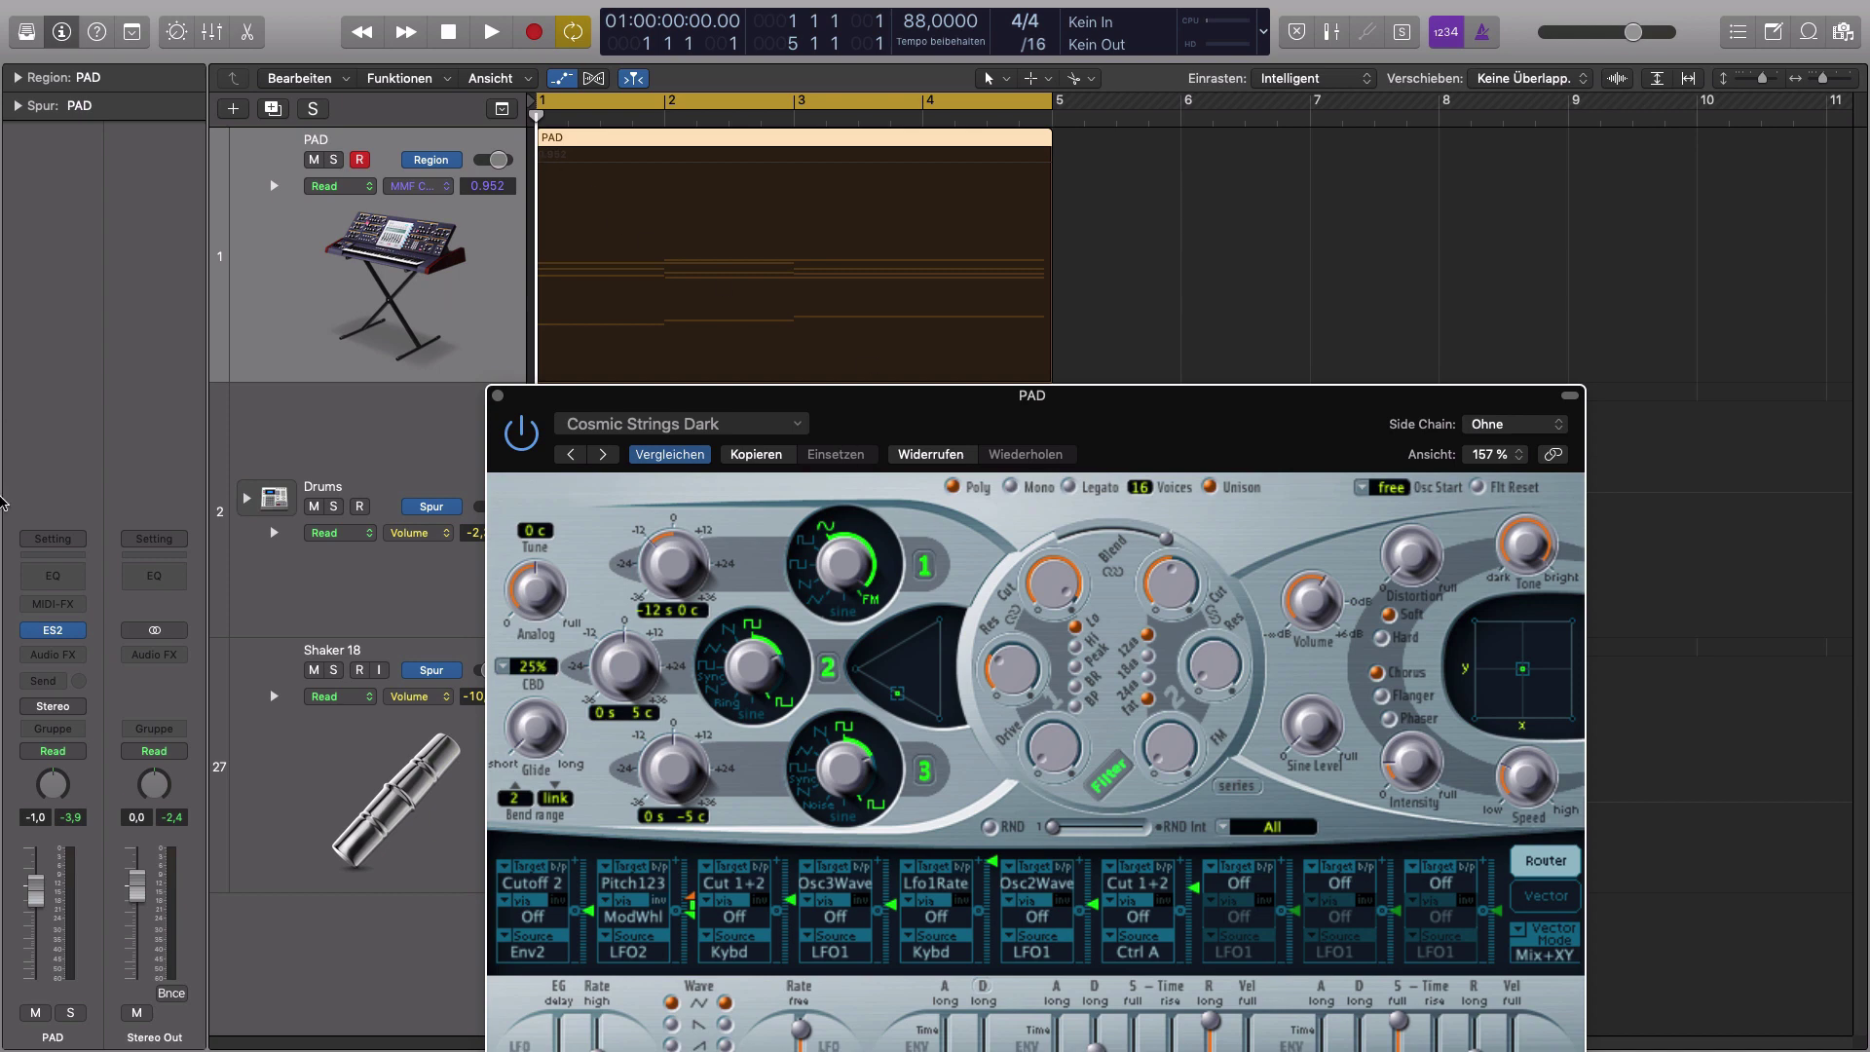
click(76, 752)
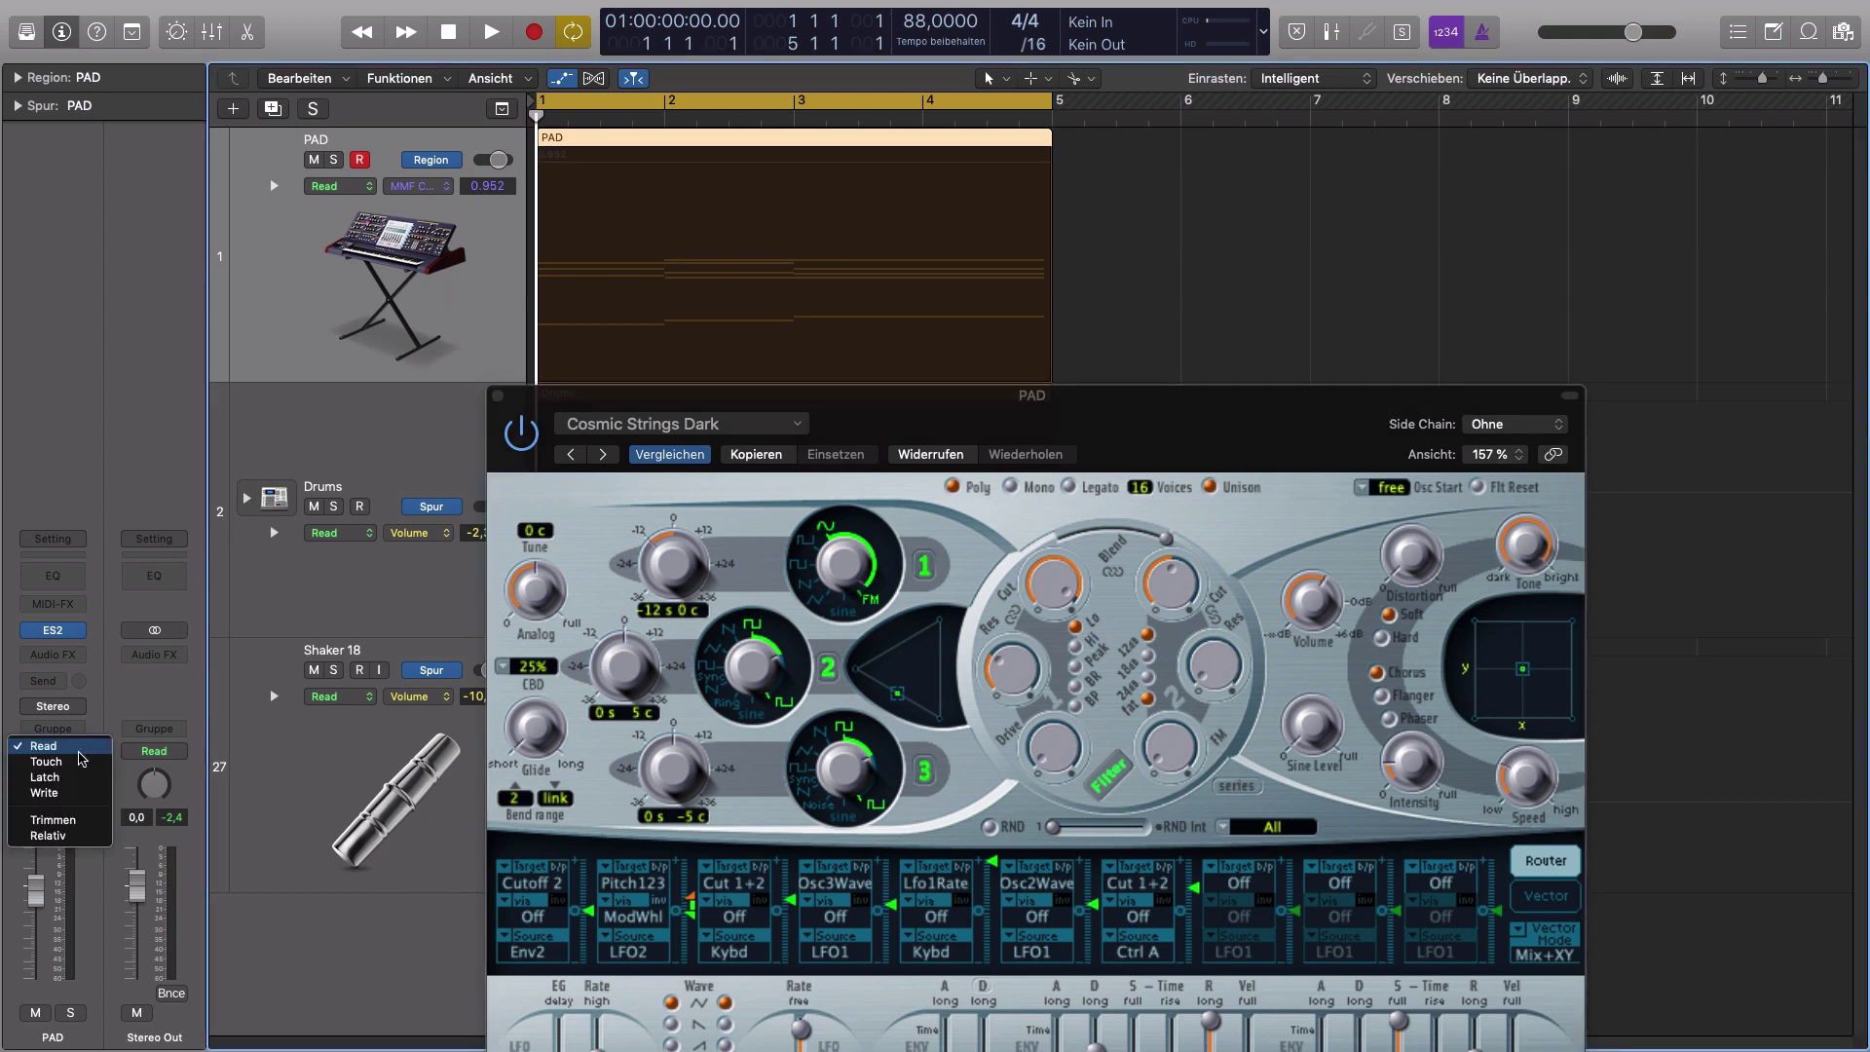
click(47, 763)
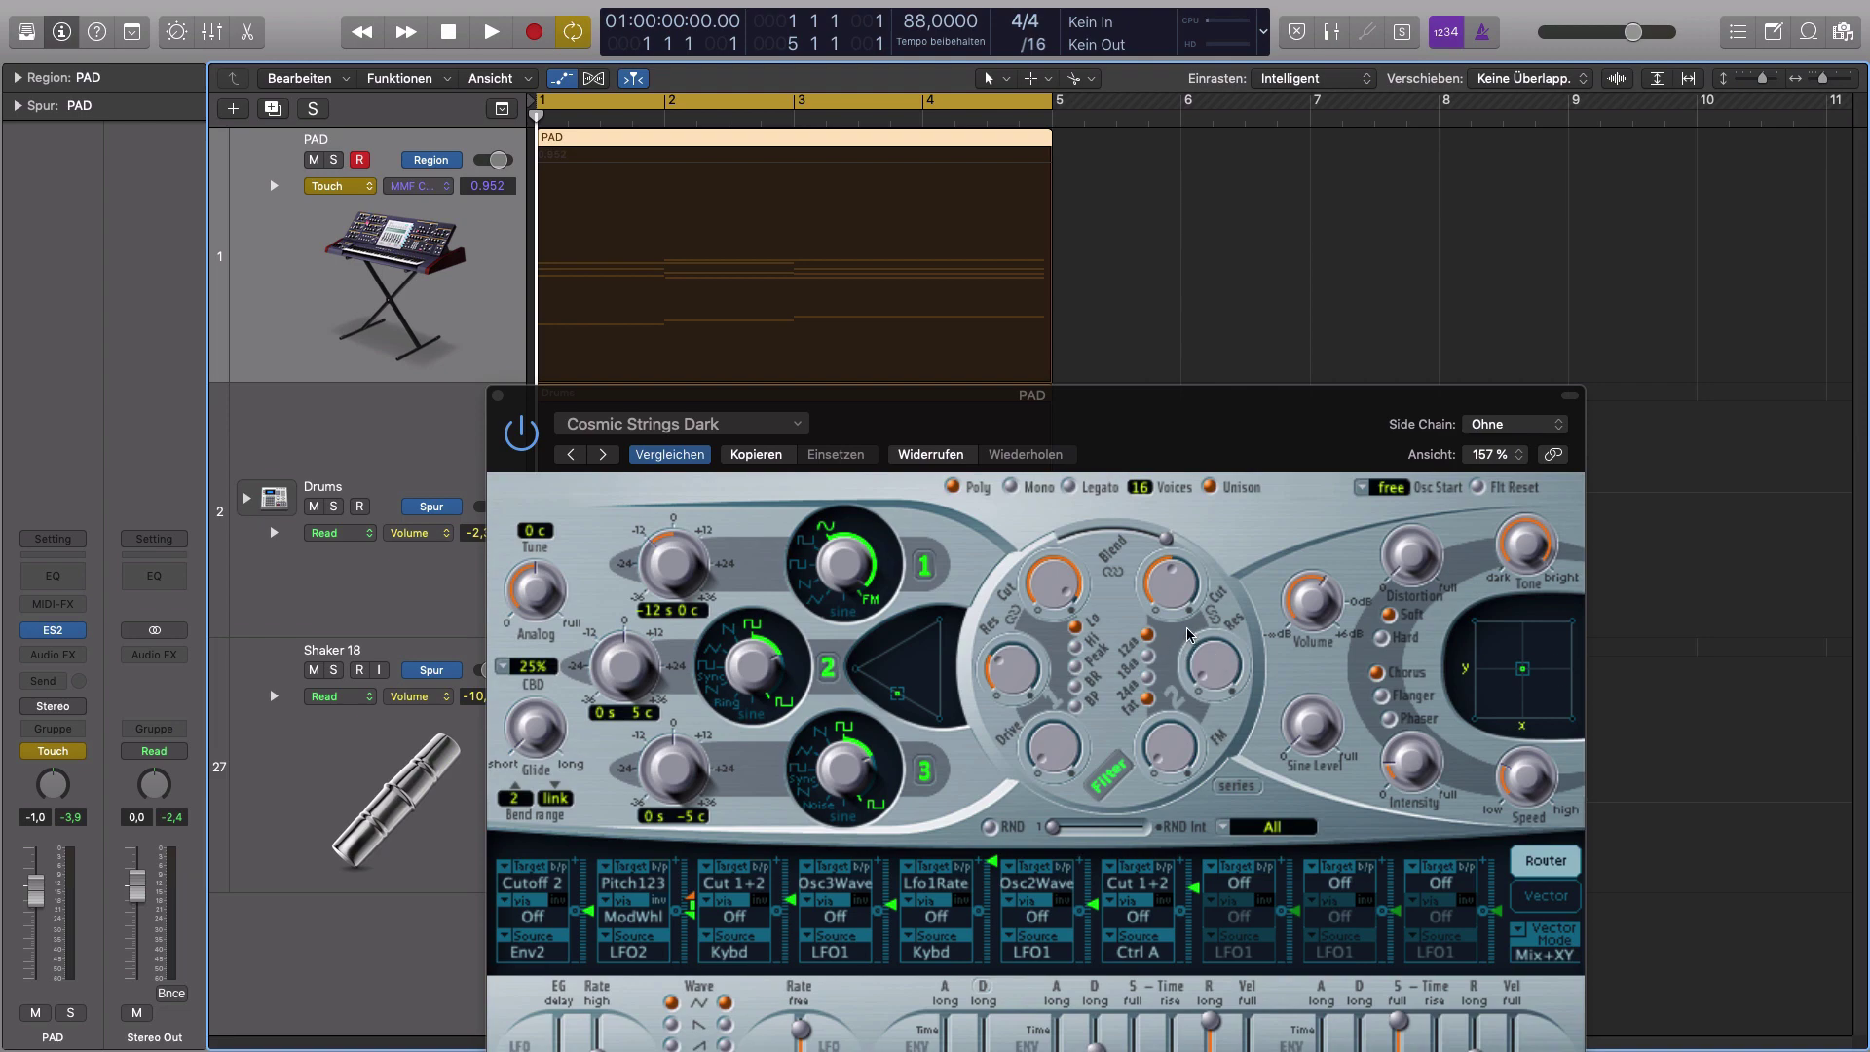
- Record the ES2's second filter cutoff during playback as three rising sweeps, the last from about 0.42 to 0.87
click(1169, 599)
key(space)
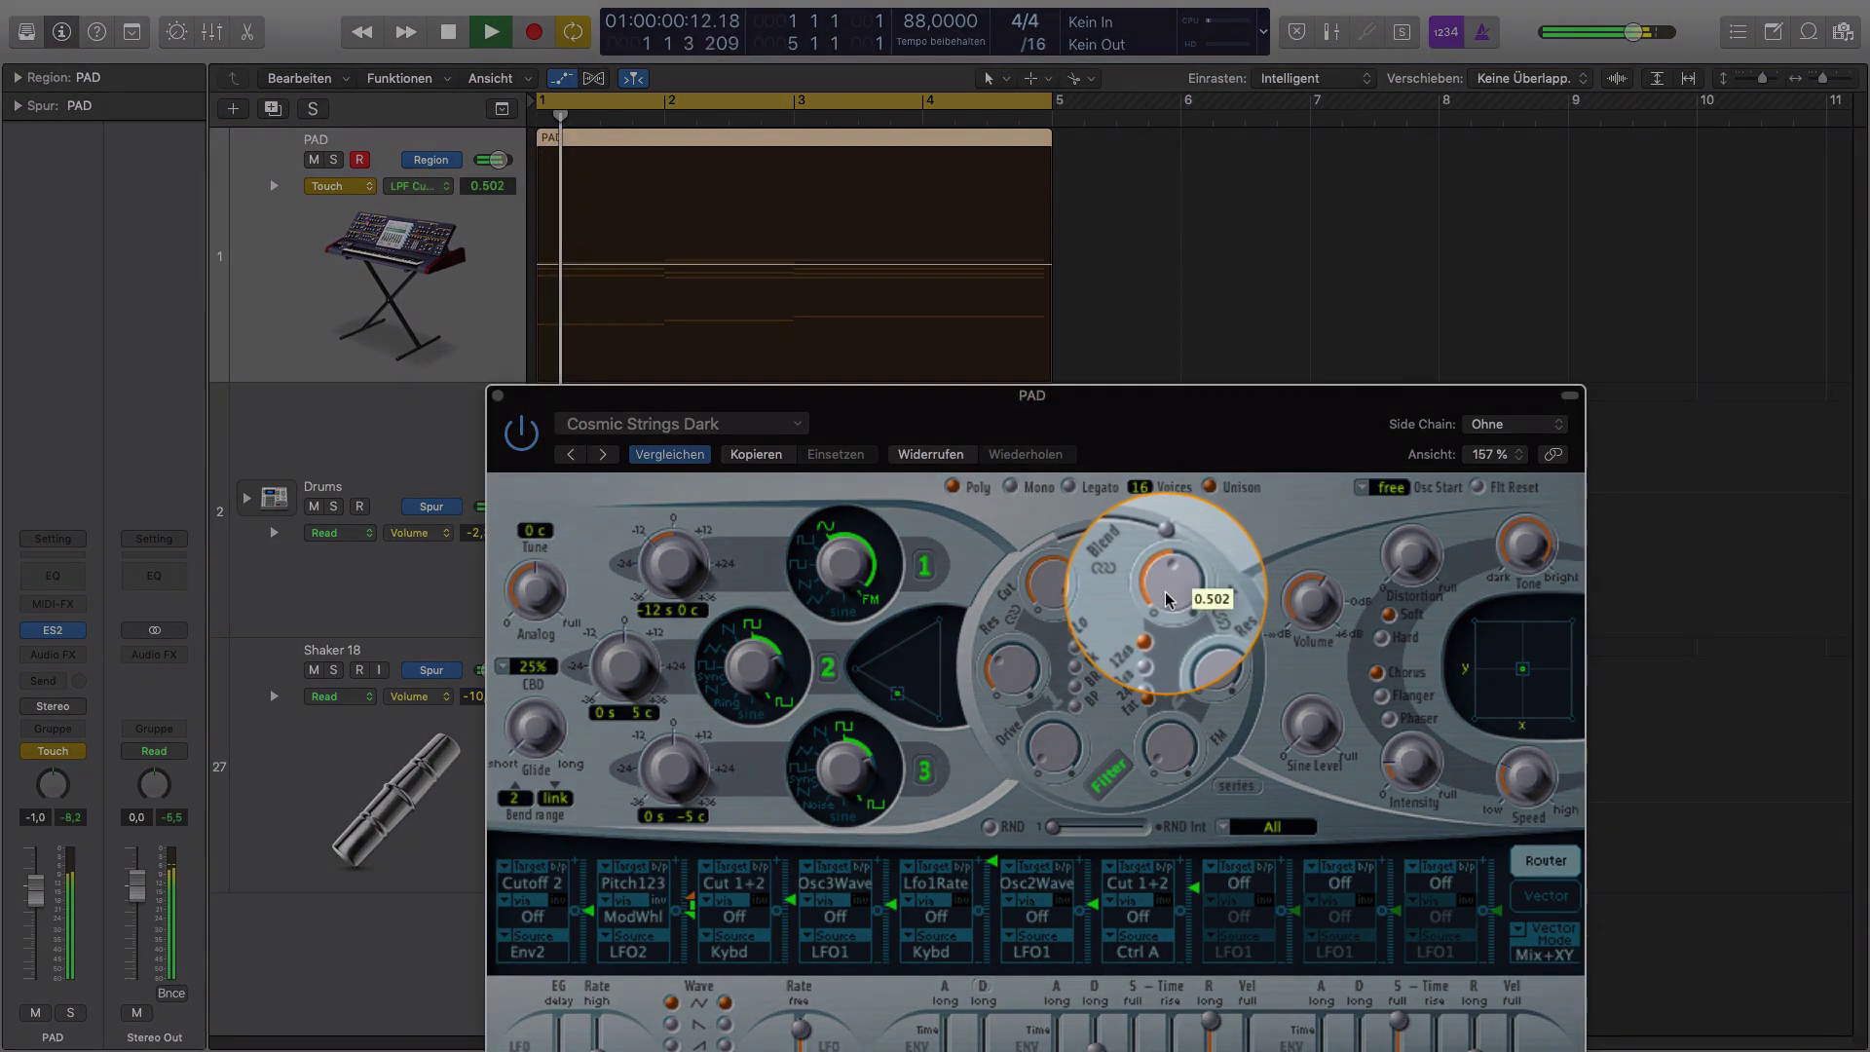
drag(1169, 599, 1152, 514)
key(space)
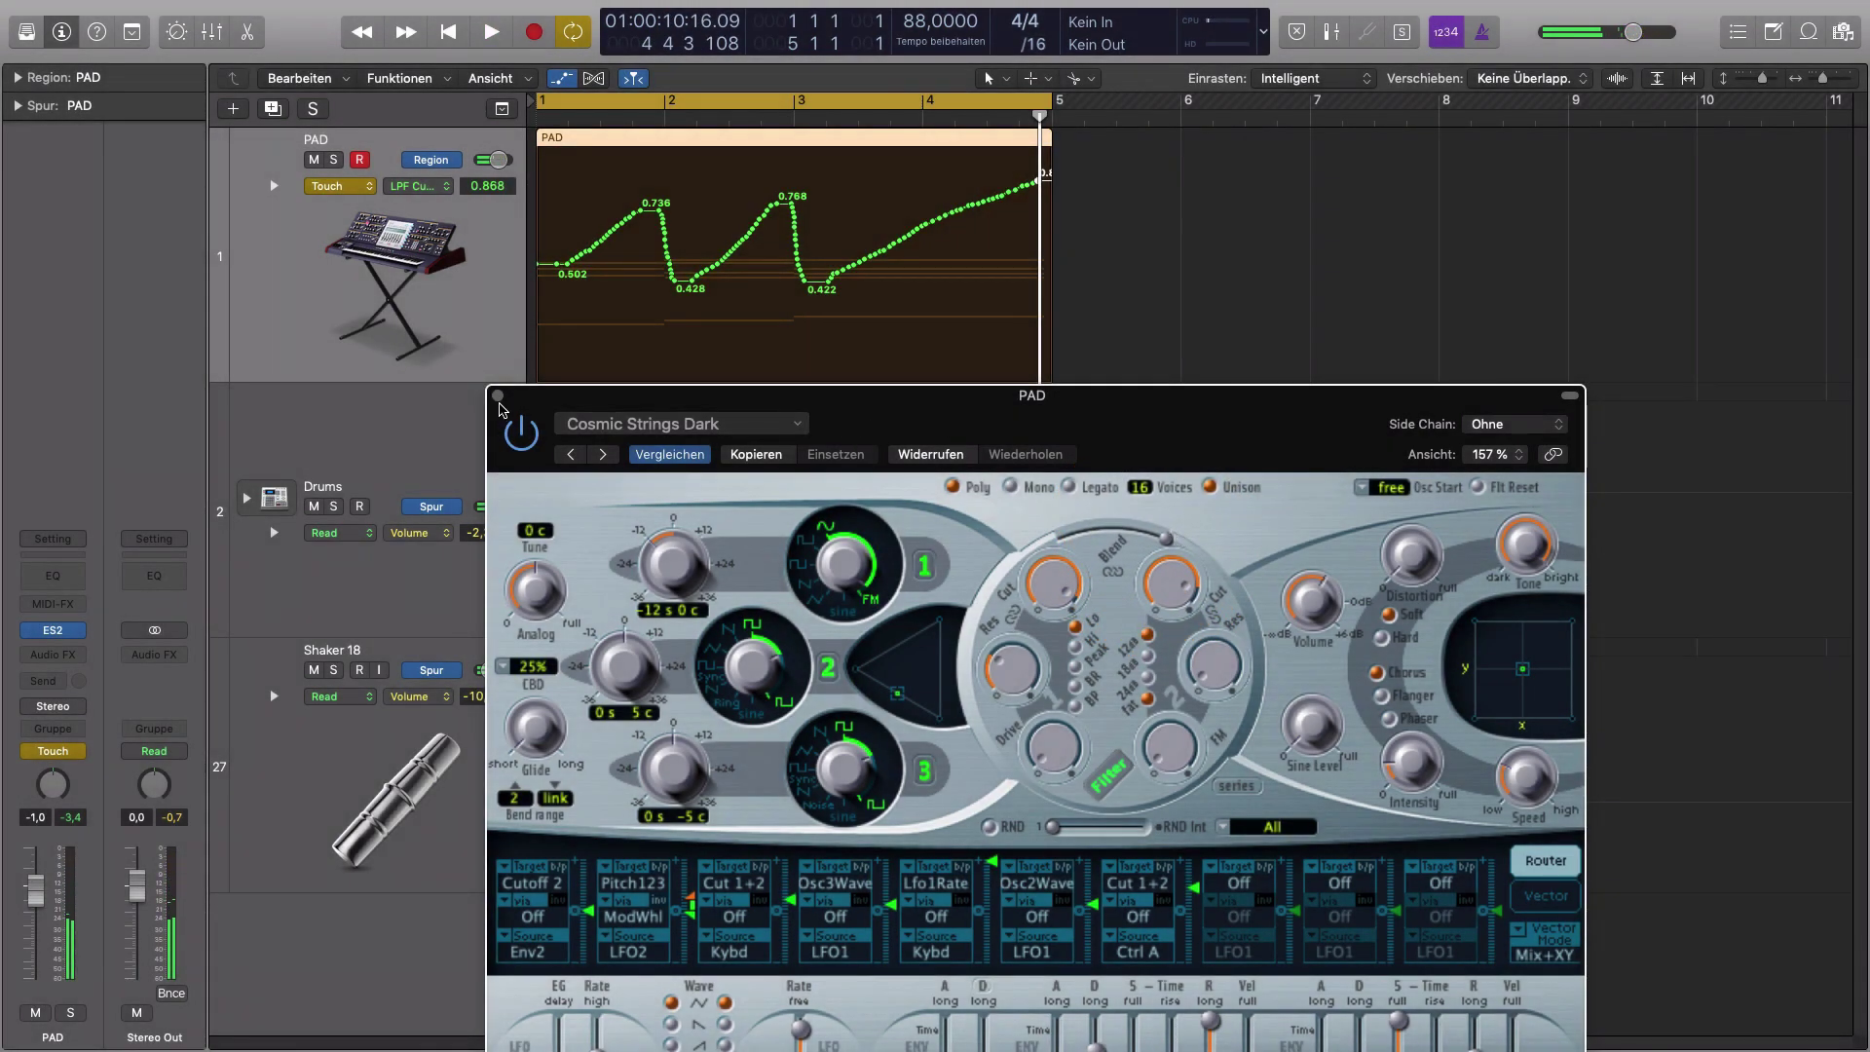
- Close the ES2 window and examine the recorded LPF cutoff curve across the whole PAD region
click(498, 397)
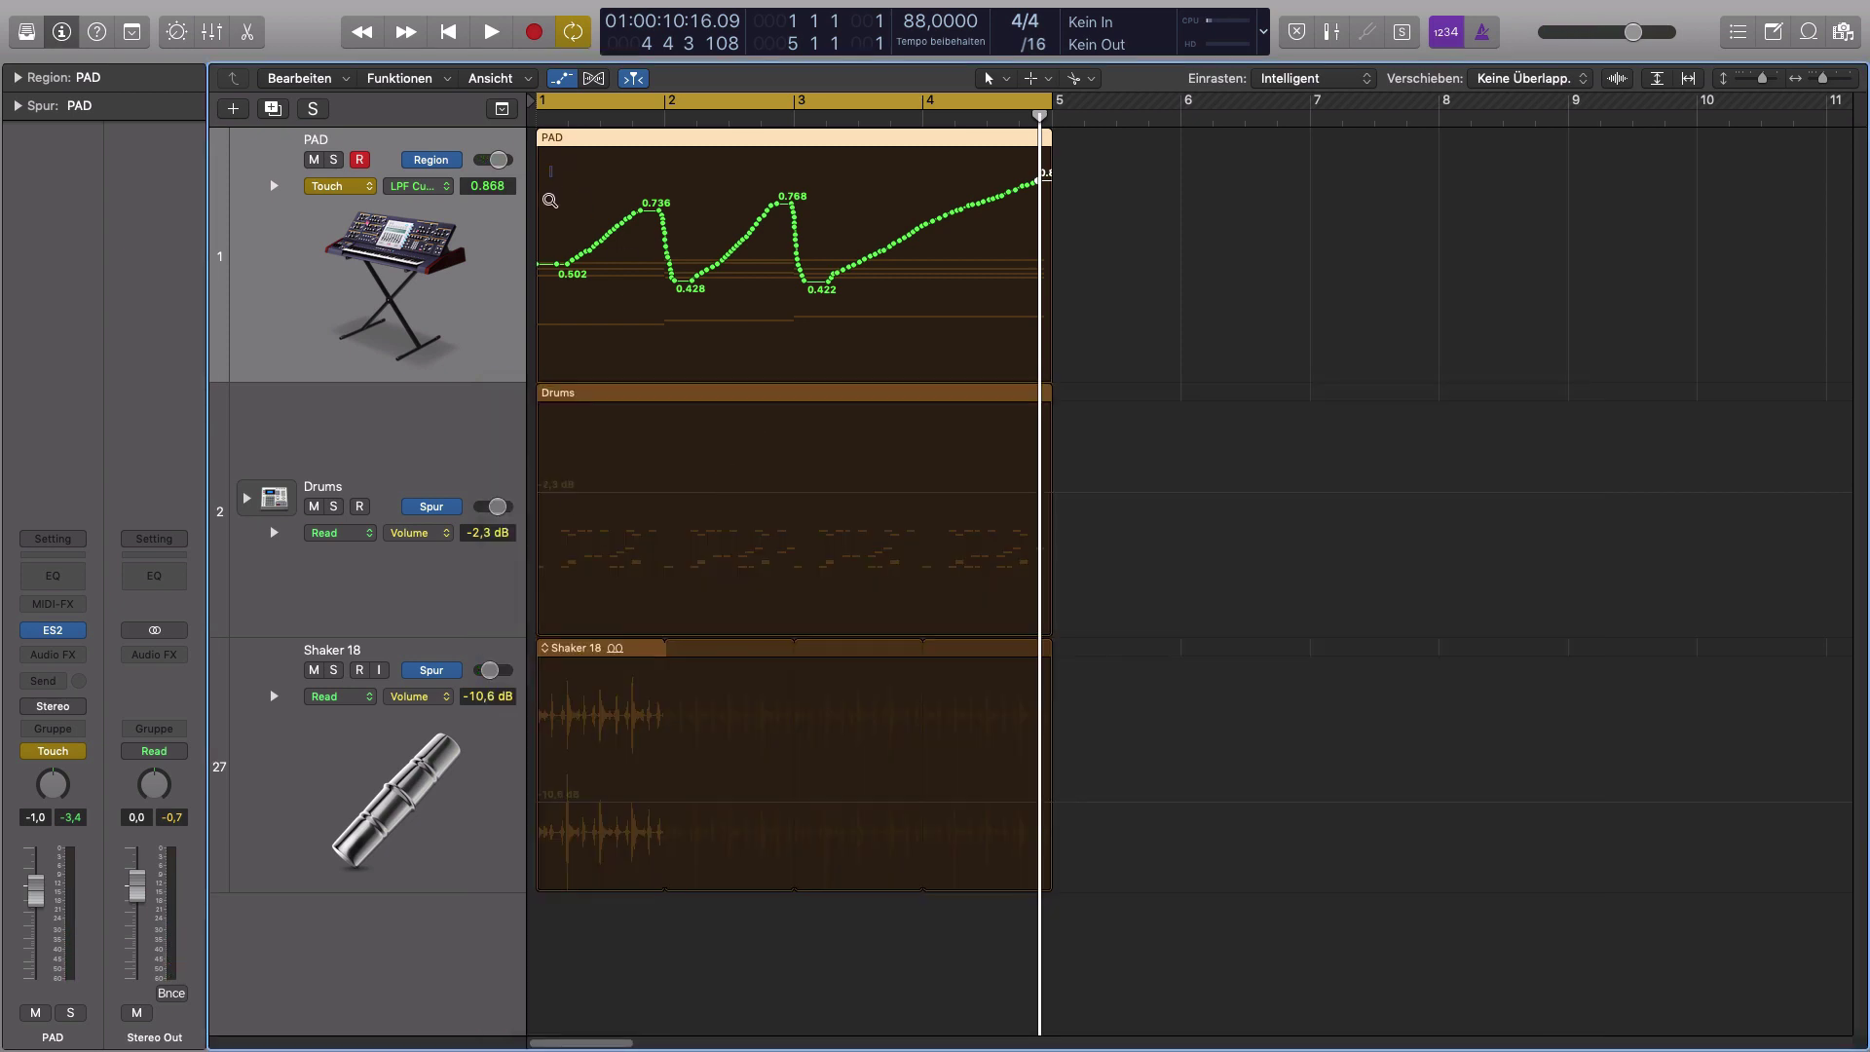
drag(550, 165, 1159, 380)
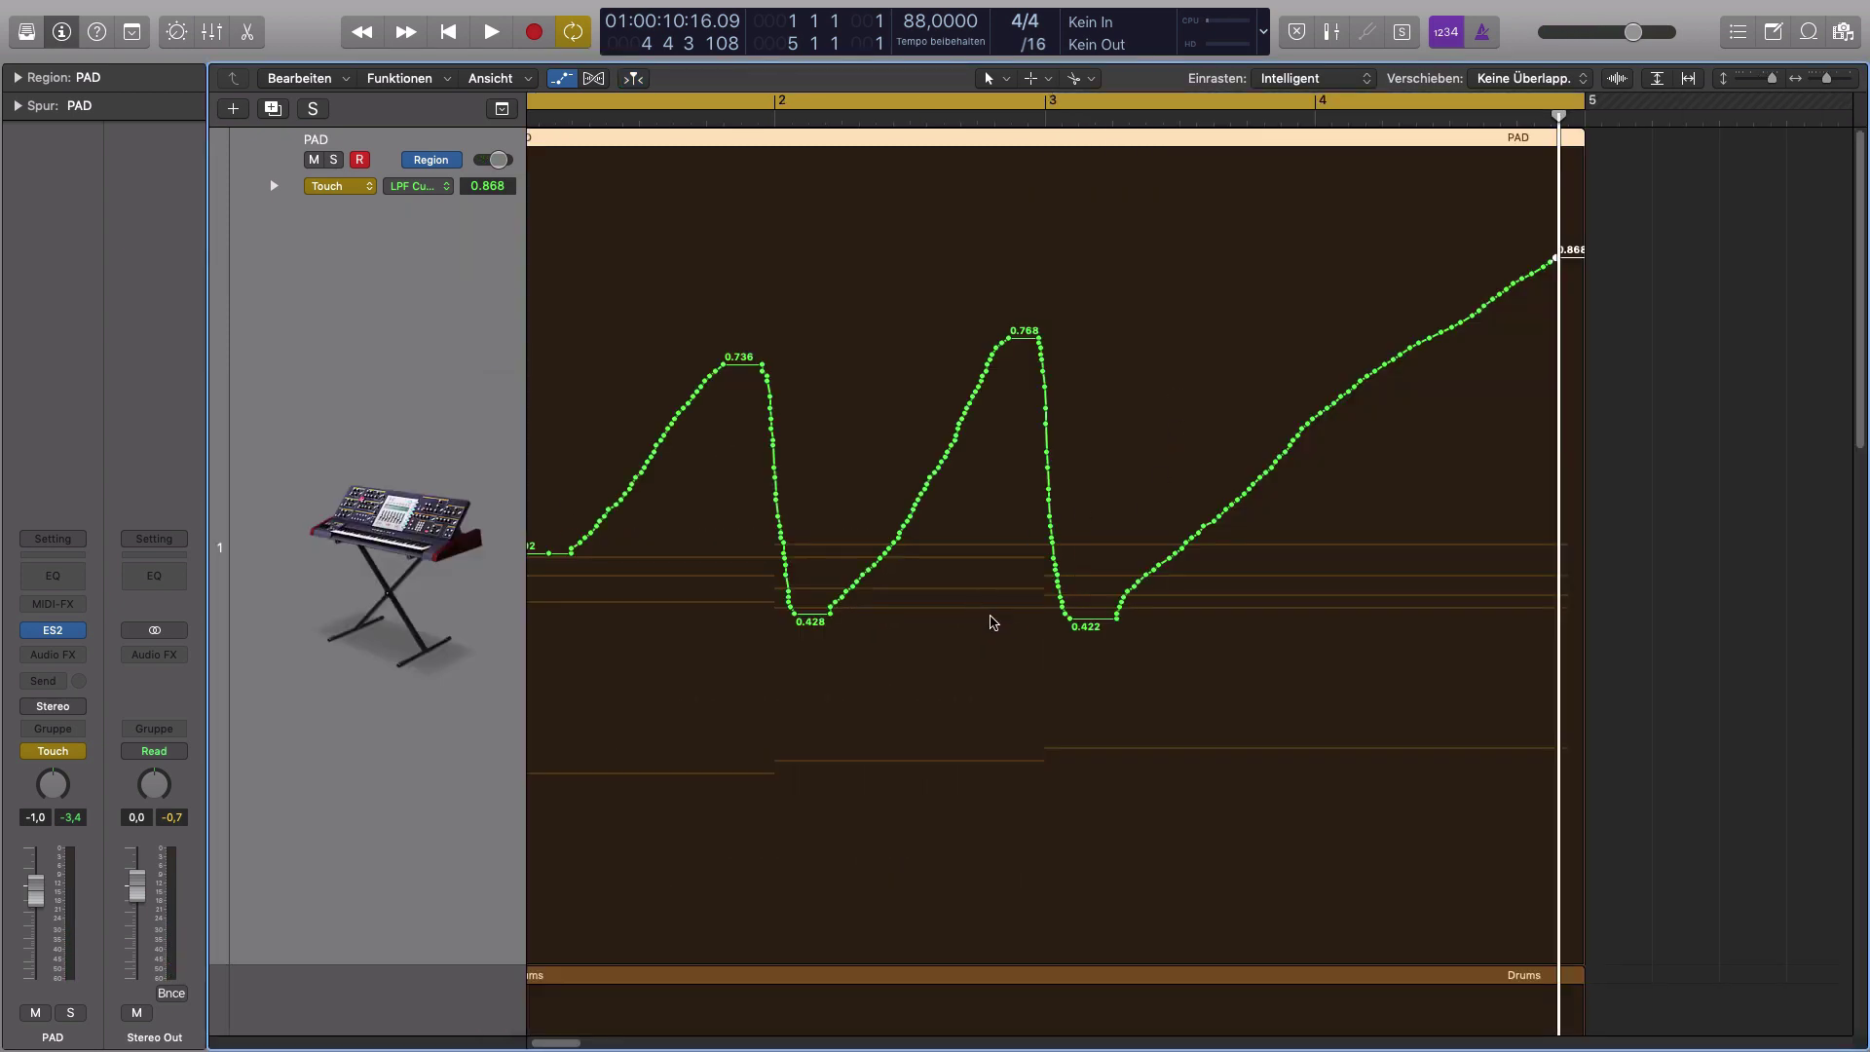
scroll(993, 624, left, 2)
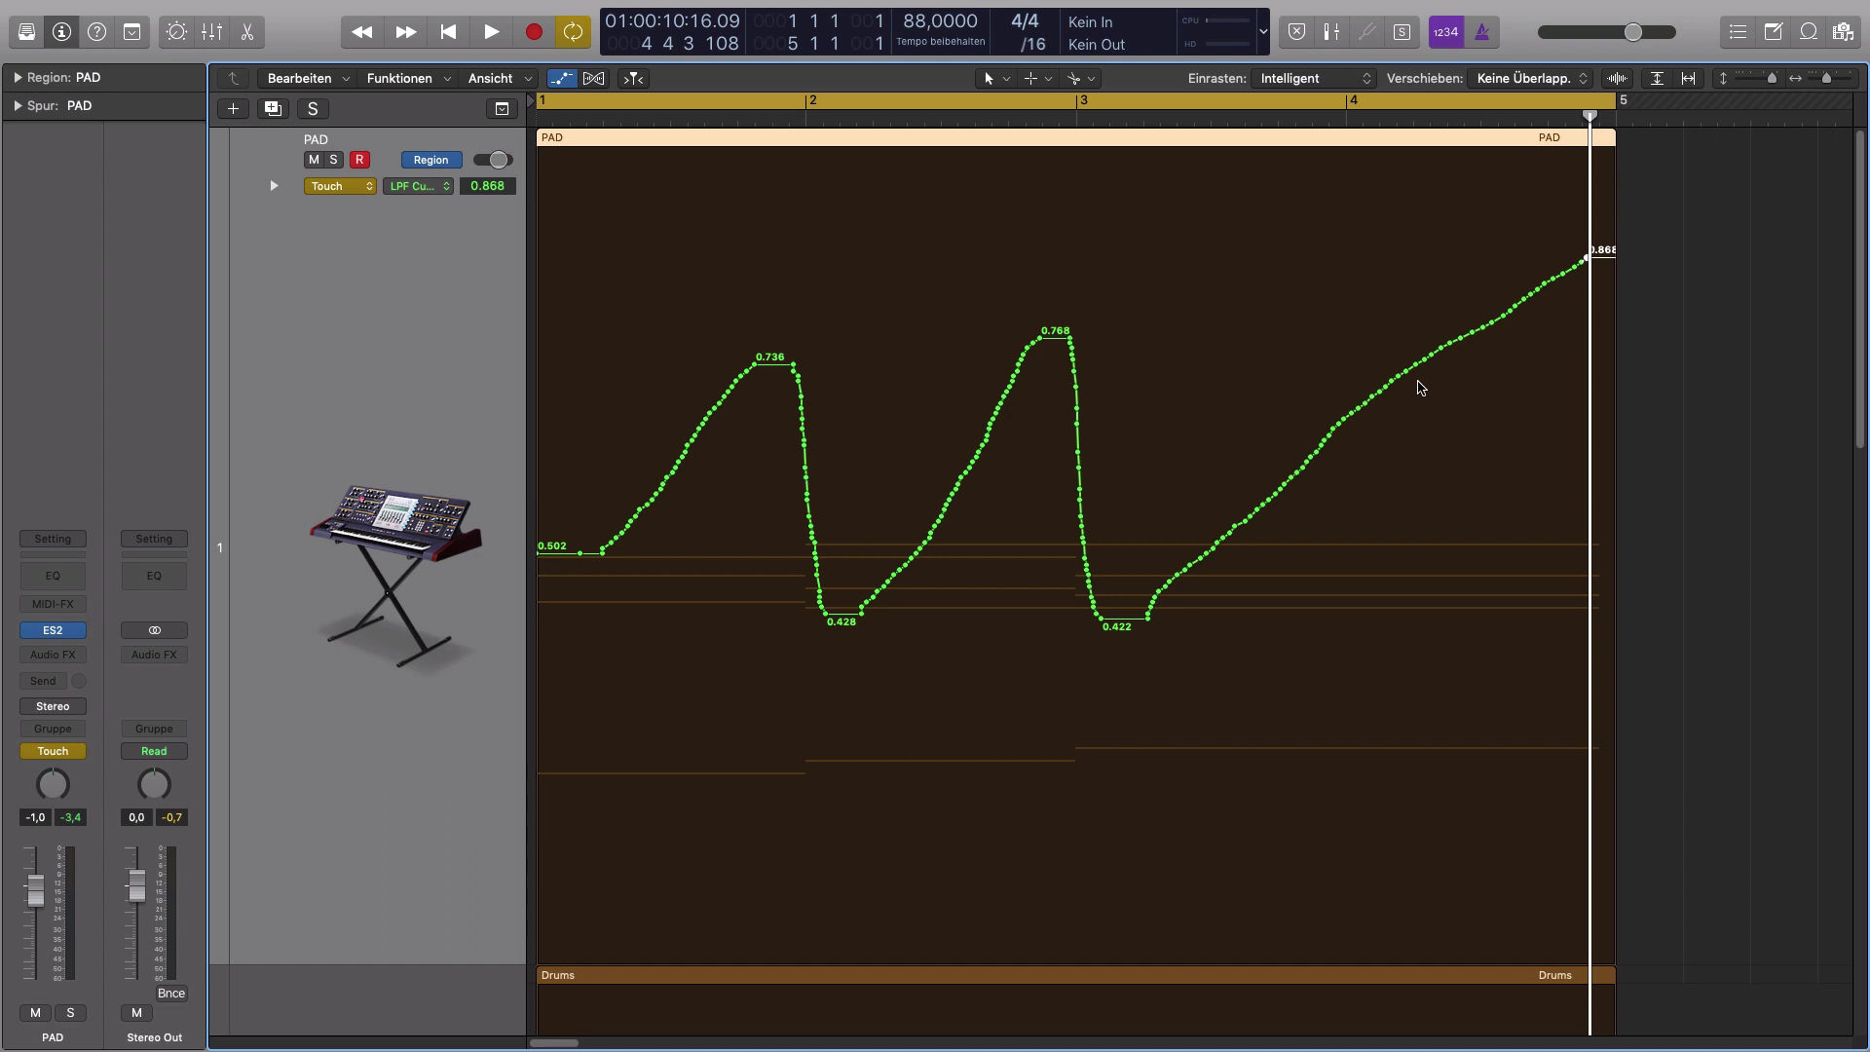
- Erase the intermediate LPF Cutoff points along the PAD region's three sweeps with the Eraser tool, keeping the peaks and valleys
click(1412, 371)
click(1371, 394)
click(1007, 80)
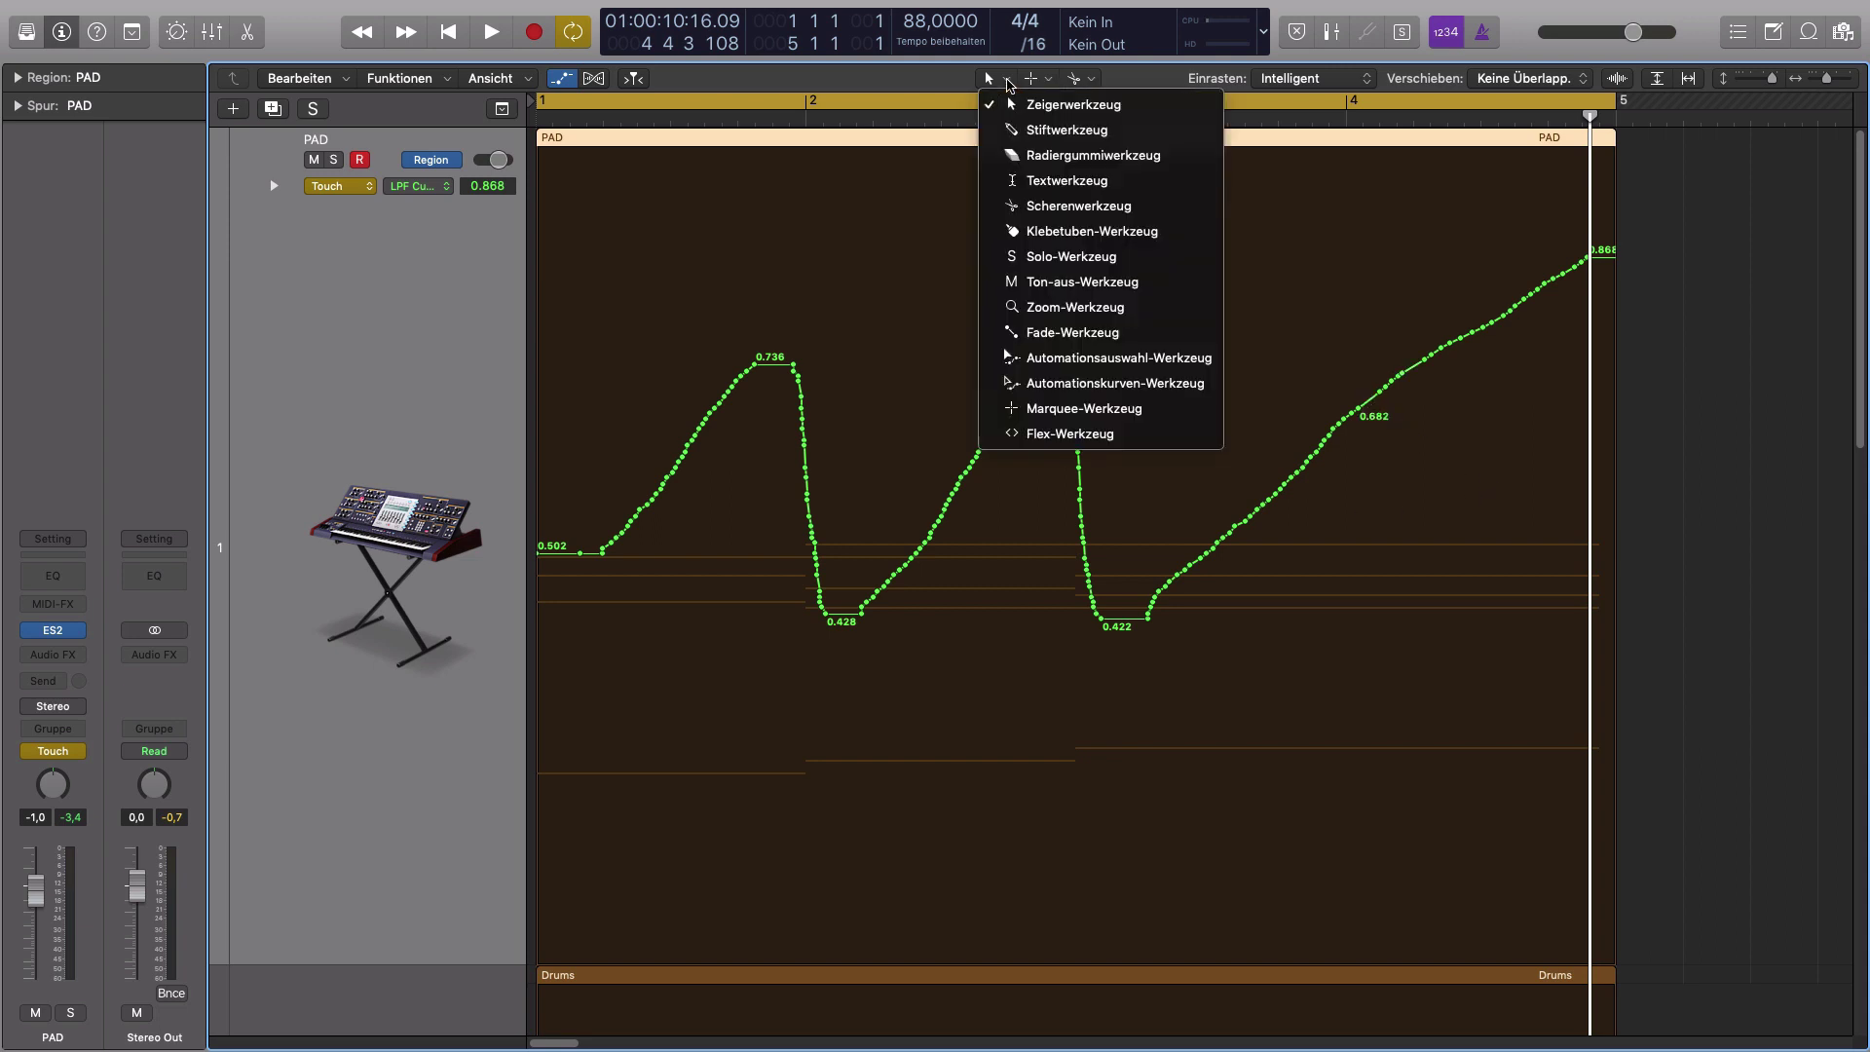
click(1093, 162)
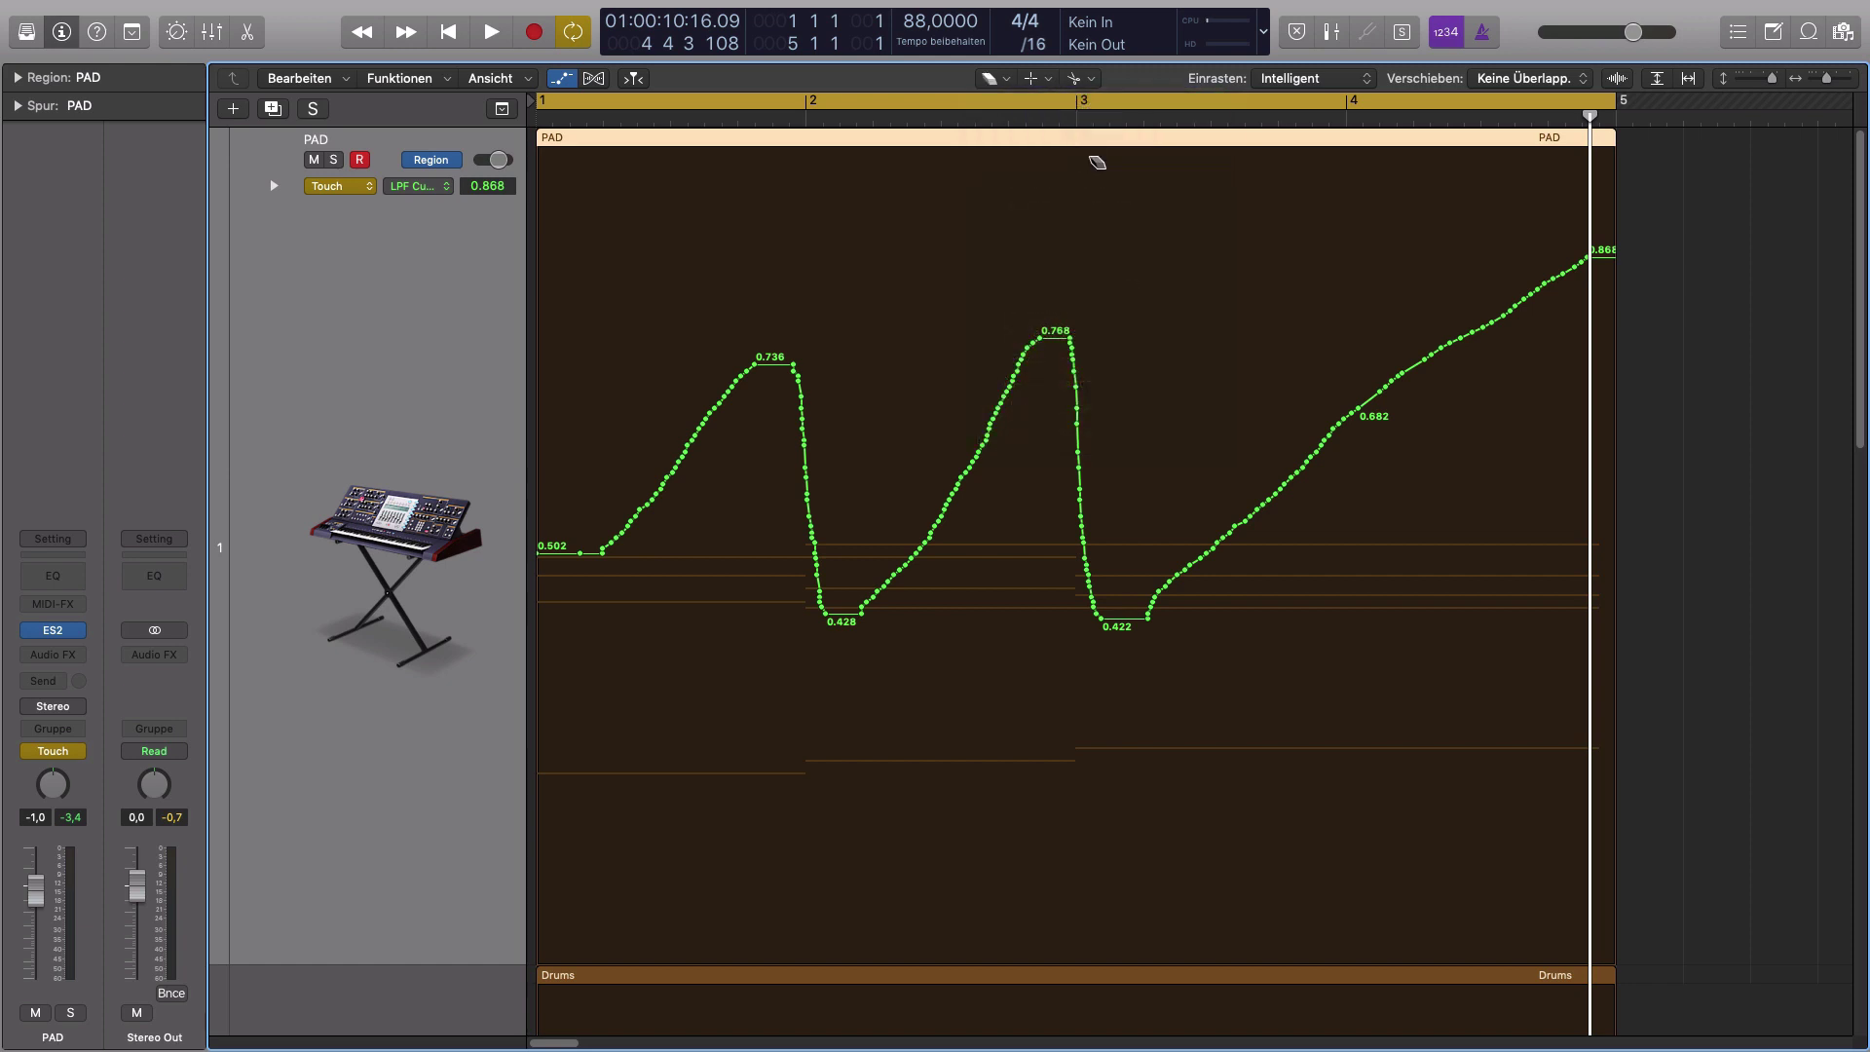
click(603, 551)
mouse_move(604, 550)
mouse_down()
mouse_move(742, 370)
mouse_move(793, 371)
mouse_up()
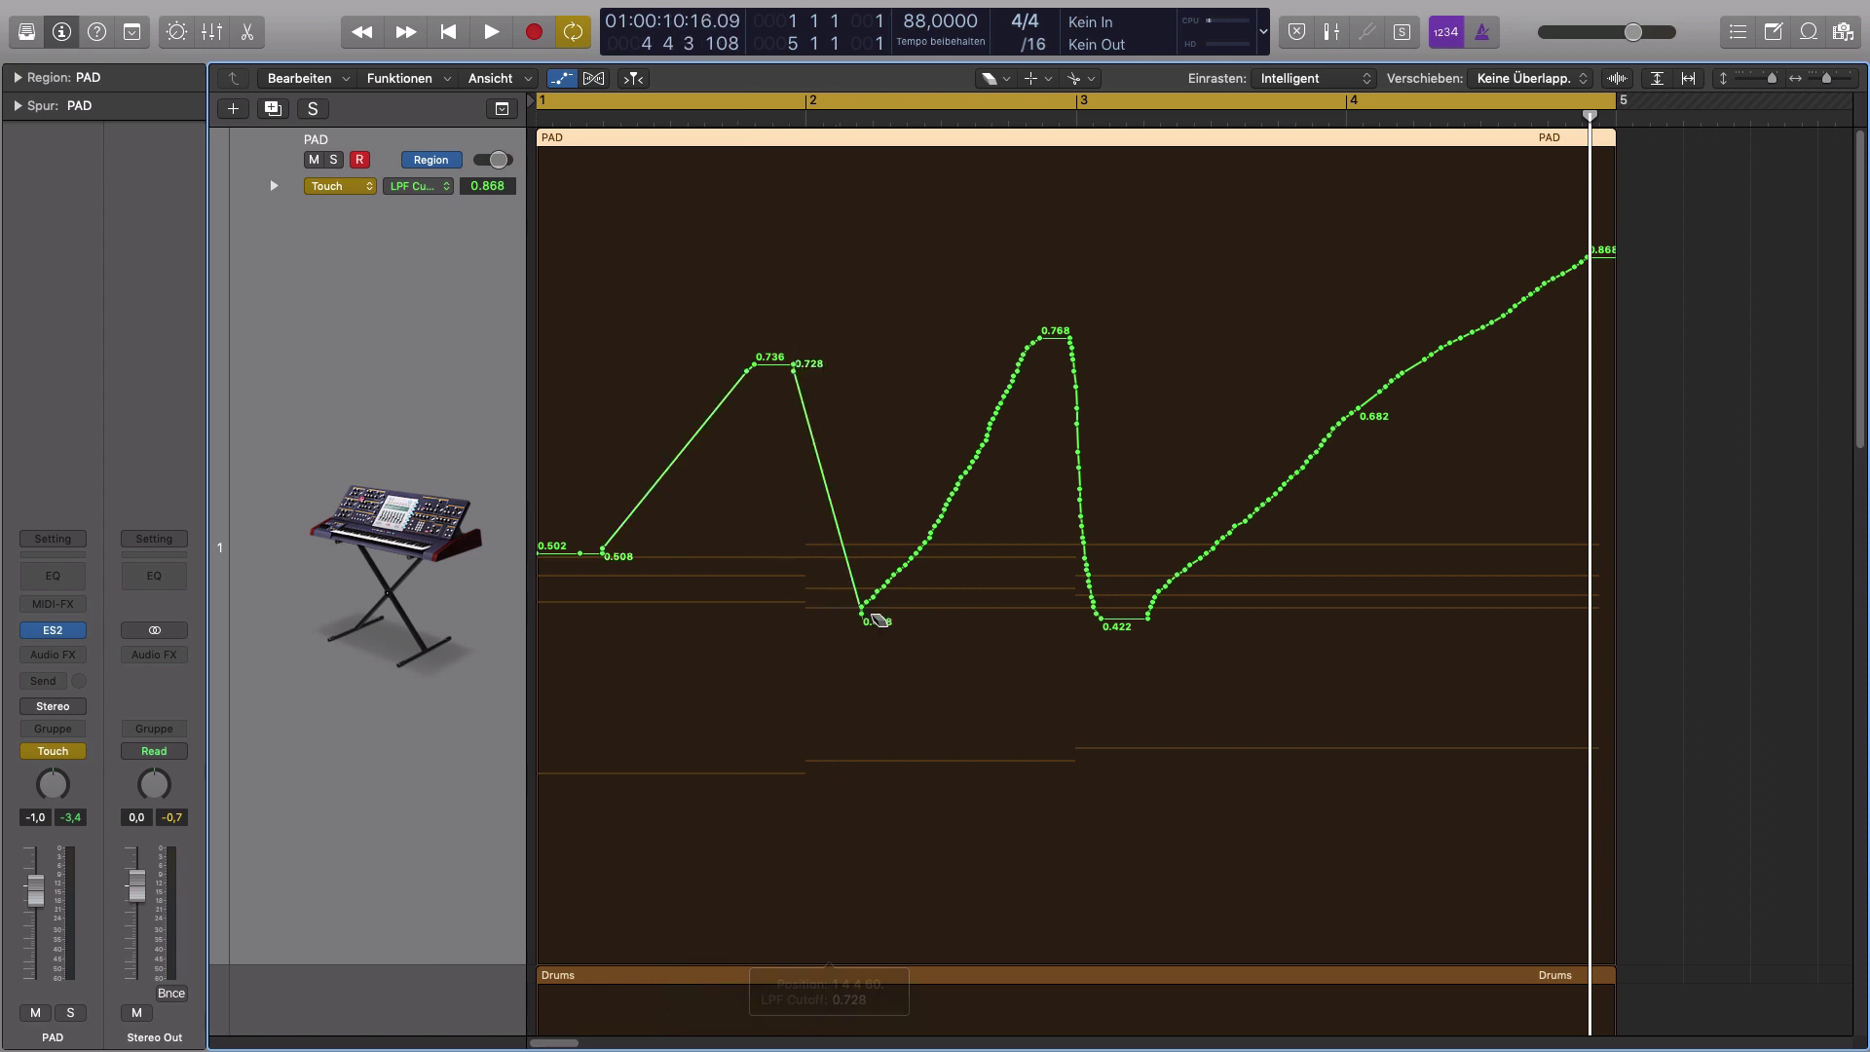
mouse_move(865, 603)
mouse_down()
mouse_move(1036, 339)
mouse_move(1078, 357)
mouse_move(1110, 603)
mouse_move(1133, 623)
mouse_move(1442, 331)
mouse_move(1609, 255)
mouse_move(1588, 259)
mouse_up()
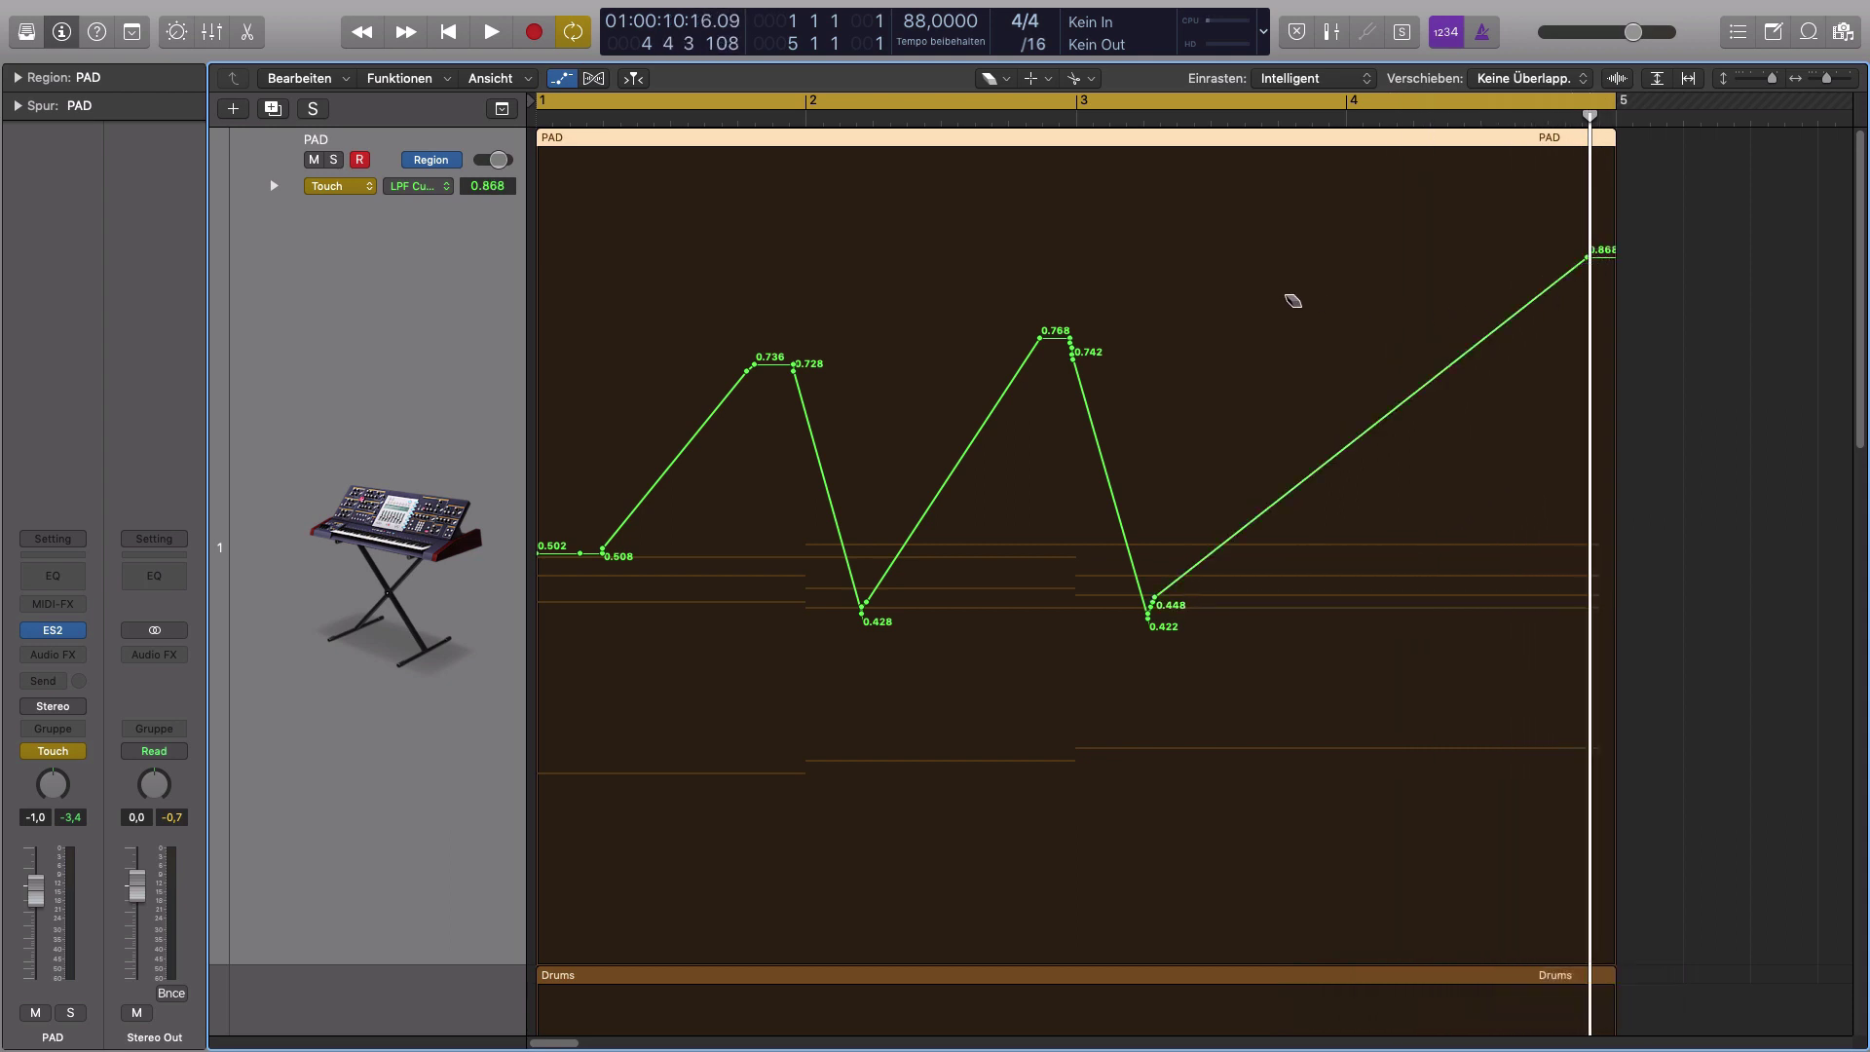
- Erase the surplus LPF Cutoff points just after the second peak and around the valley that follows it
click(1075, 360)
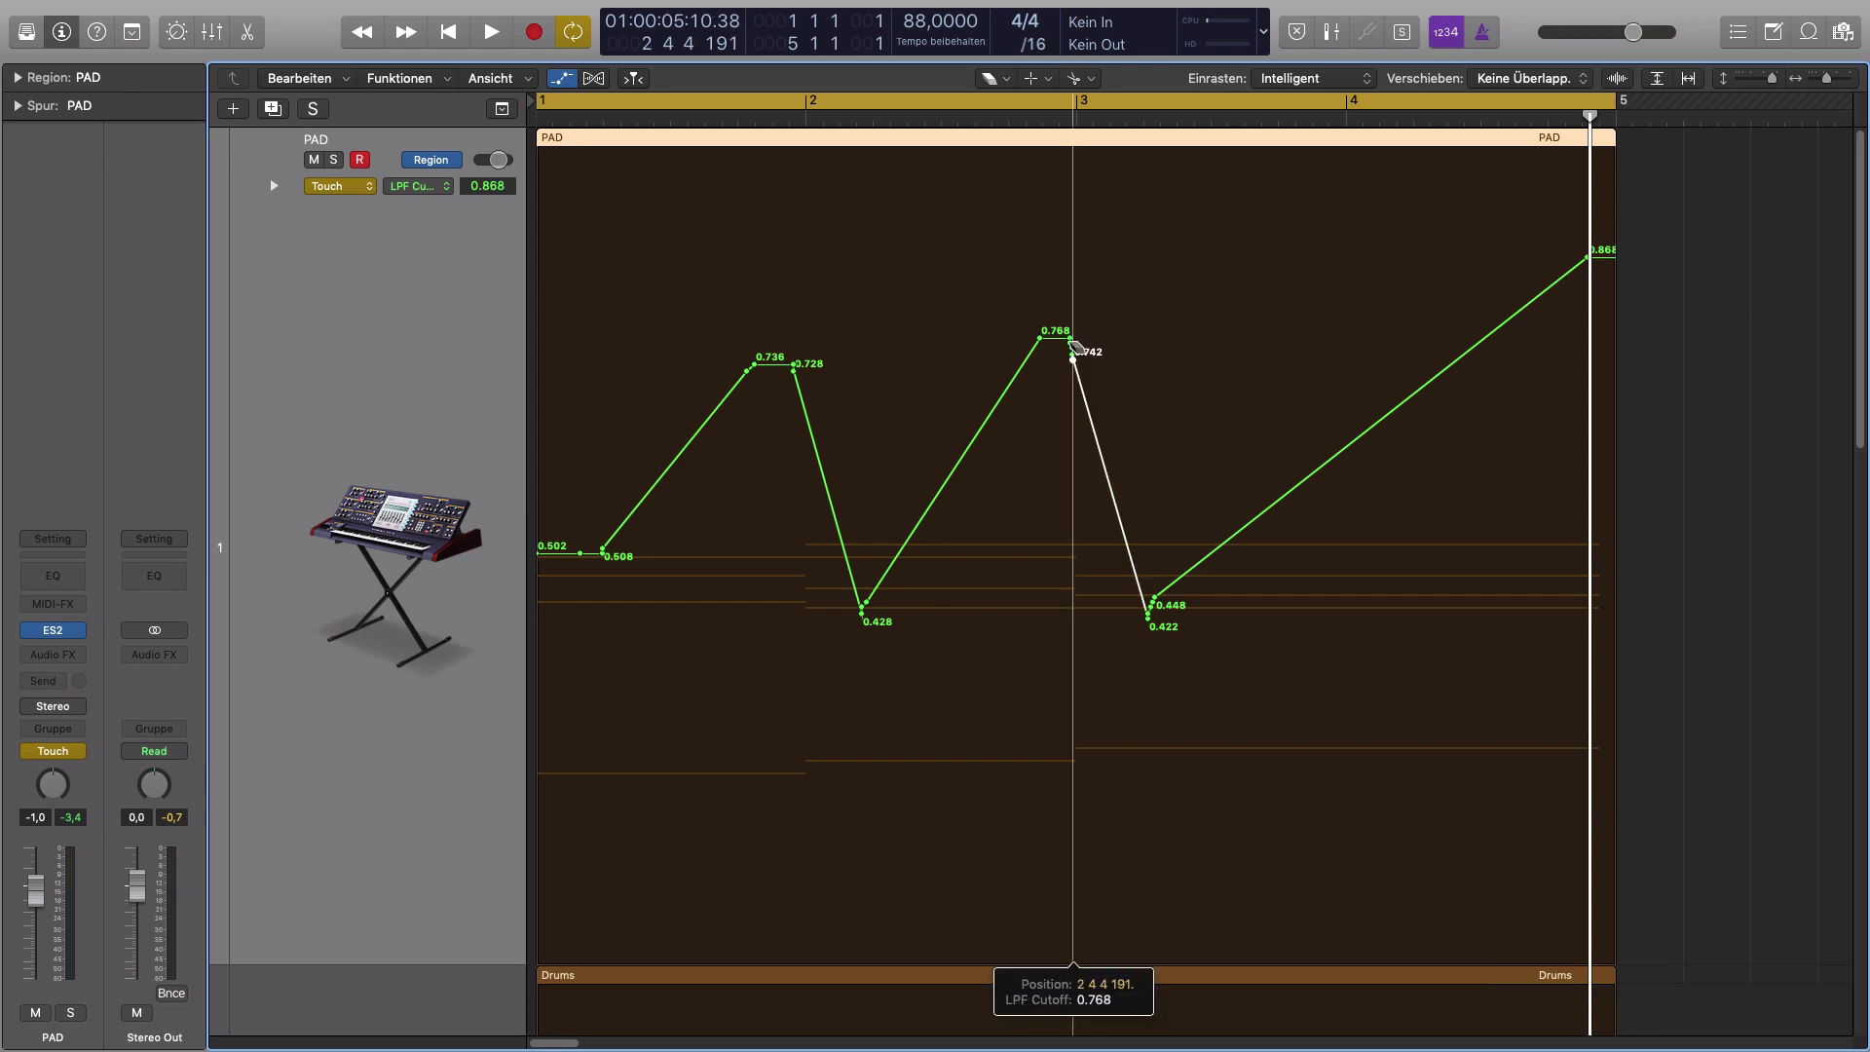
click(1076, 345)
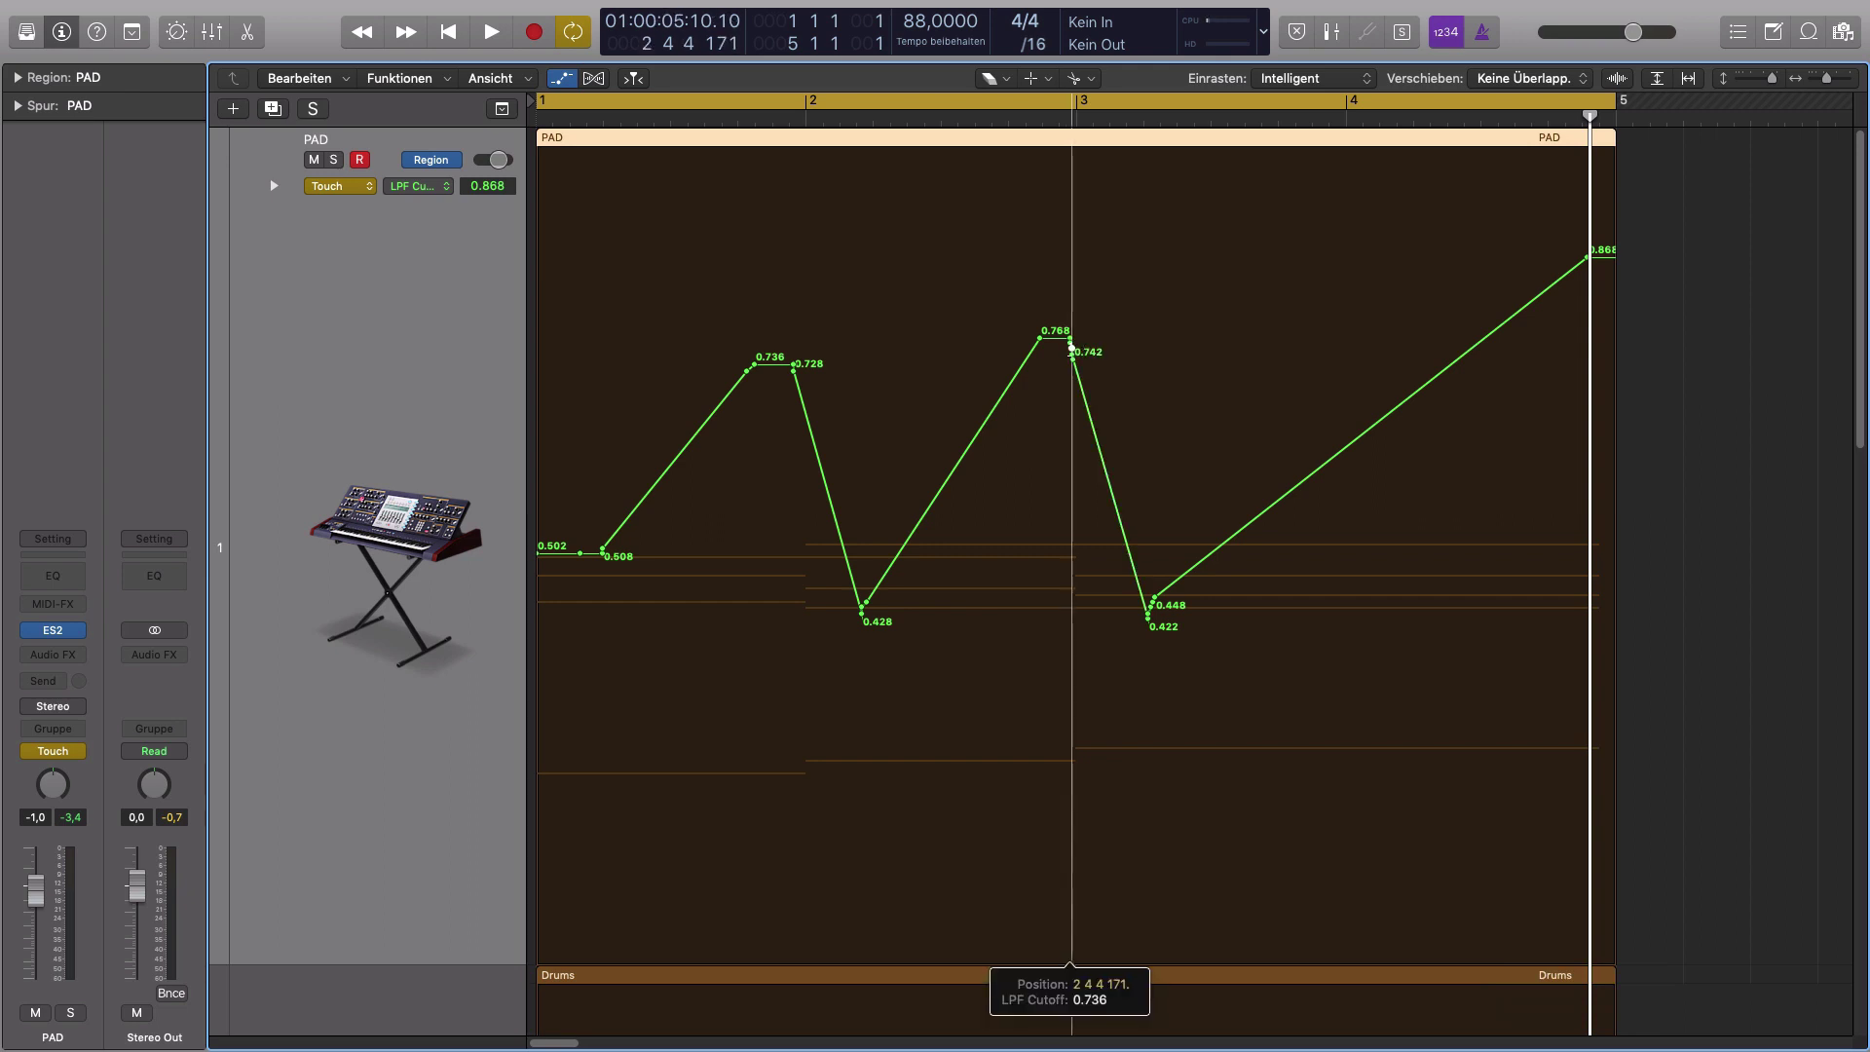
drag(925, 261, 1200, 459)
drag(1242, 344, 1240, 335)
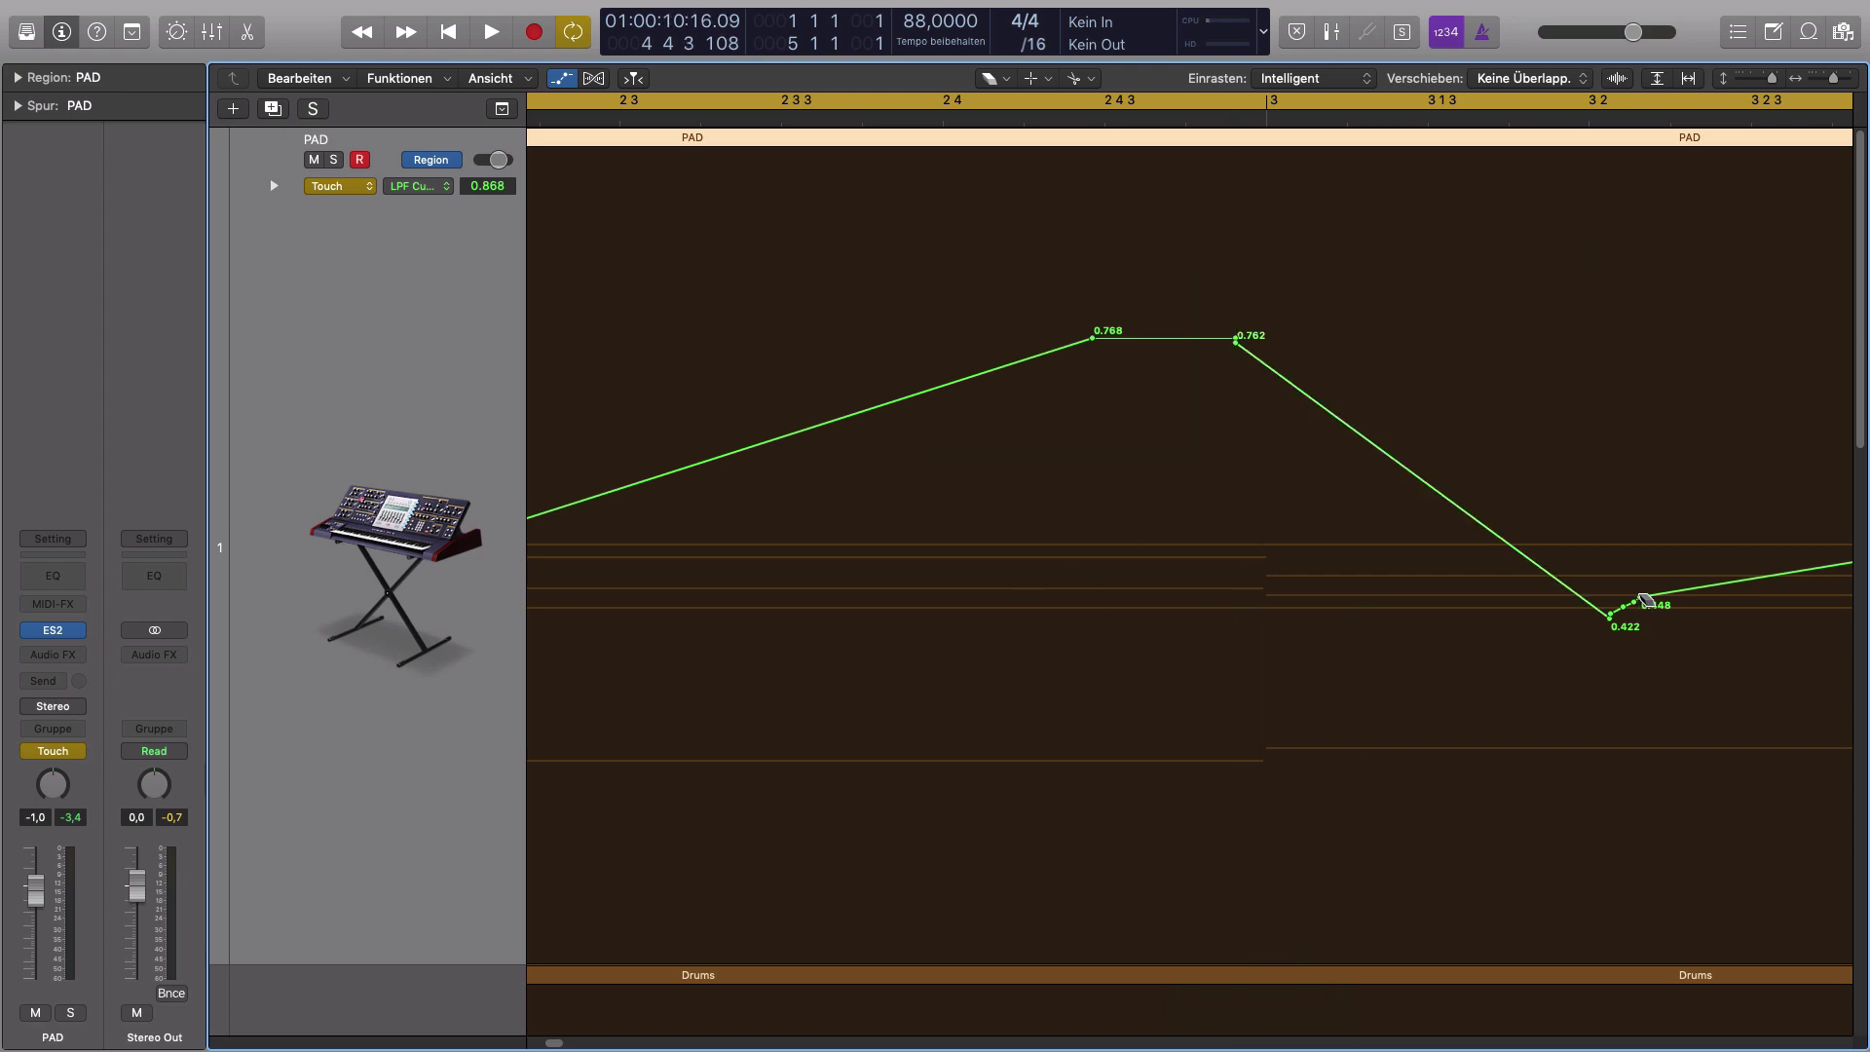
drag(1644, 598, 1612, 609)
click(1647, 601)
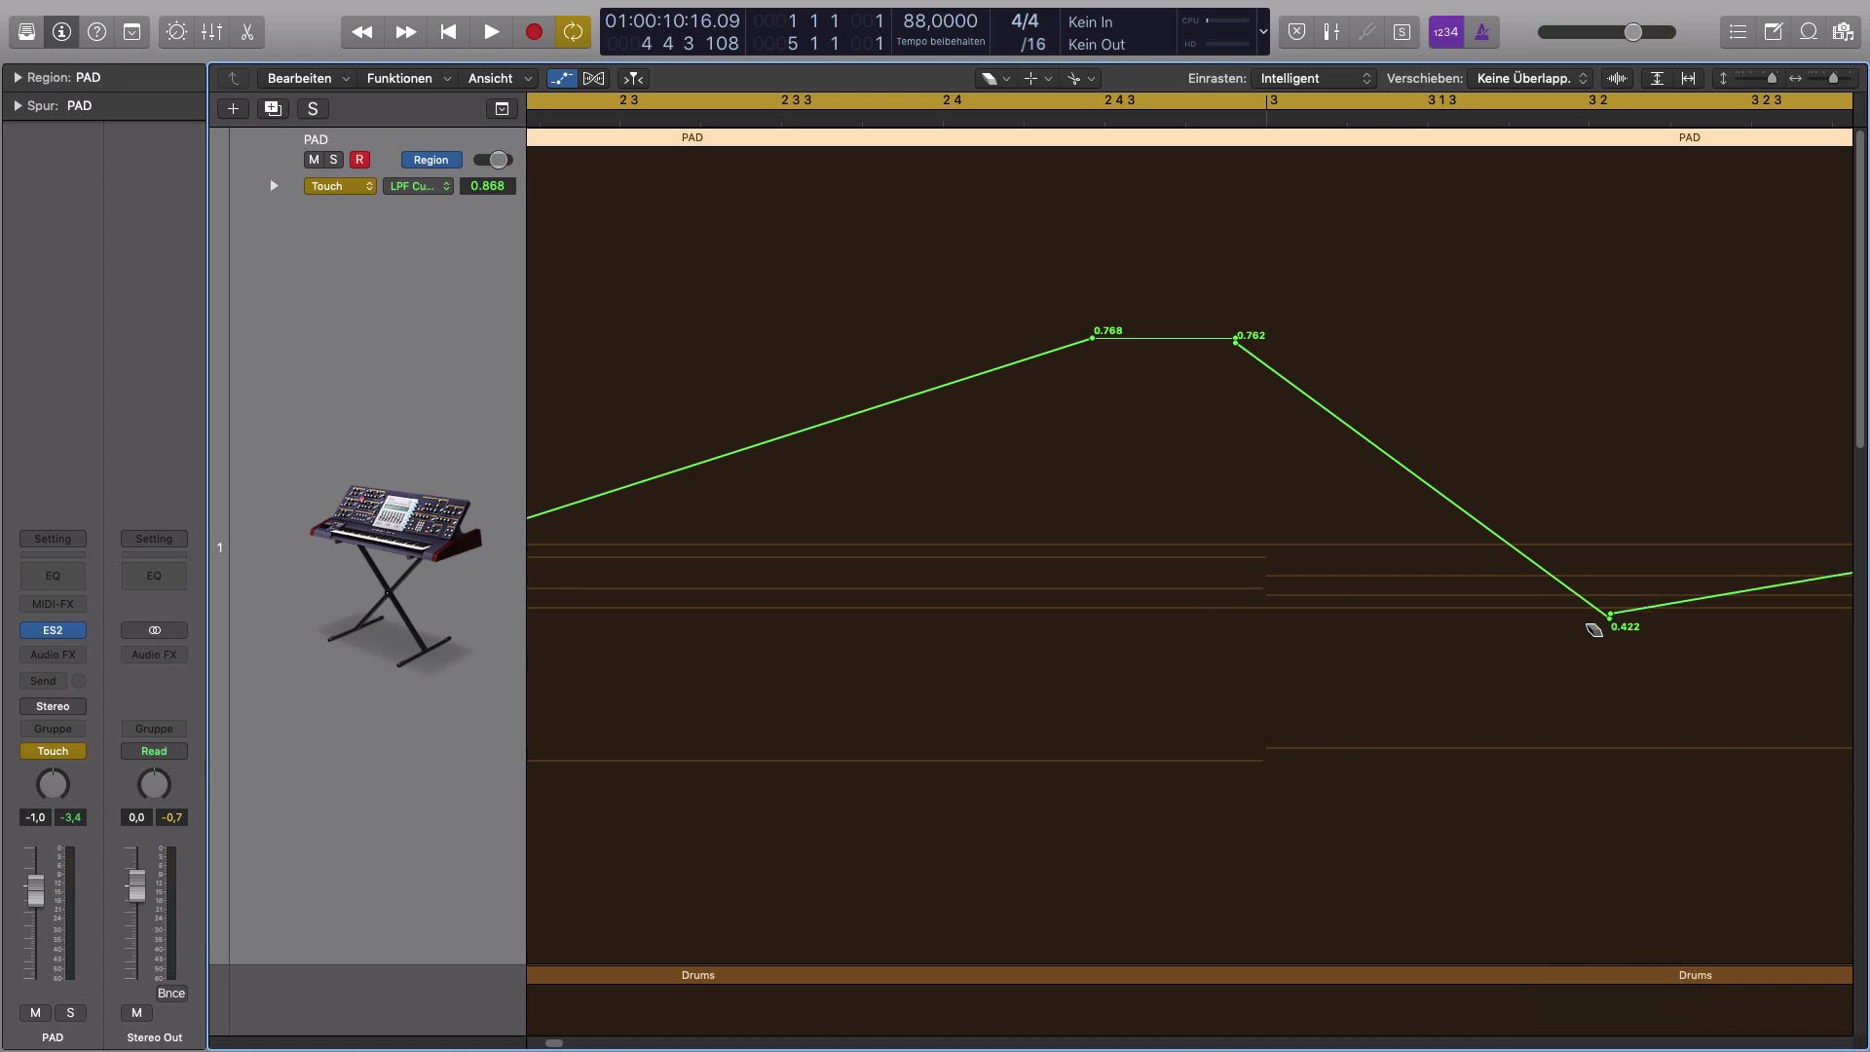
- Erase the redundant LPF Cutoff point at the end of the first peak's plateau
key(z)
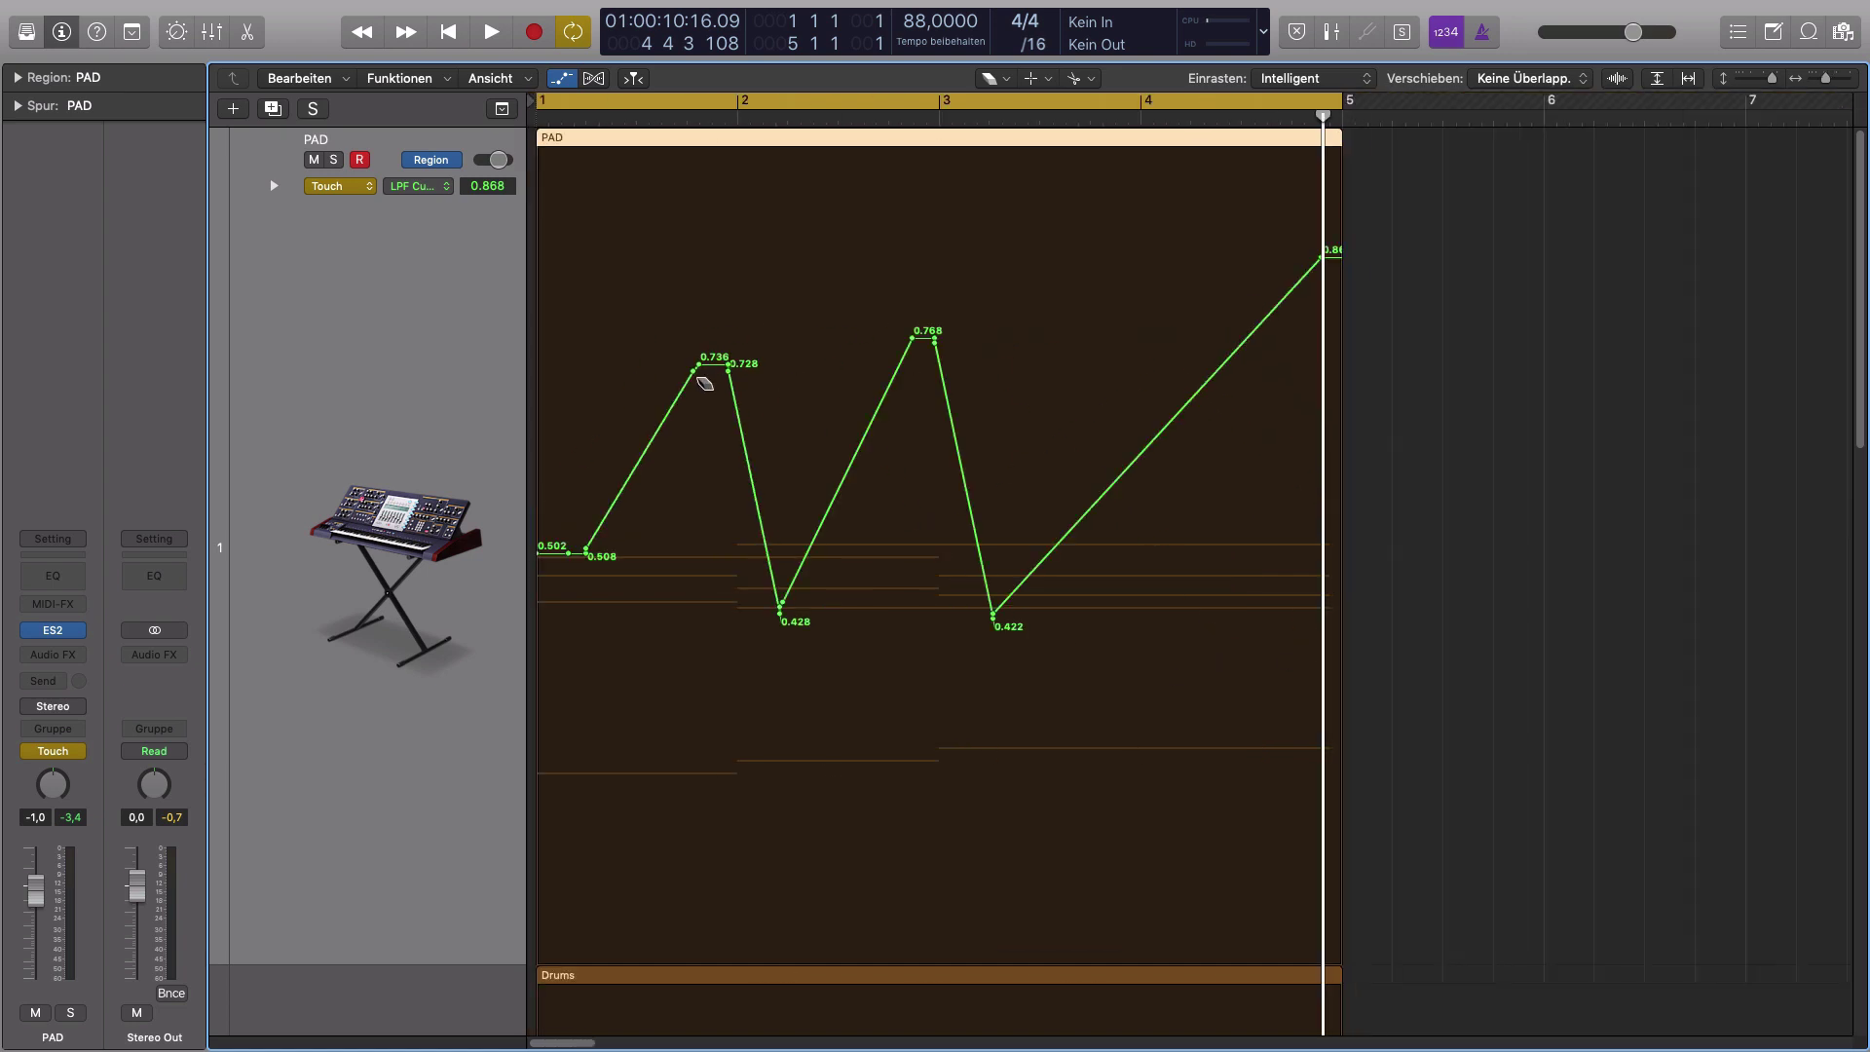
click(728, 369)
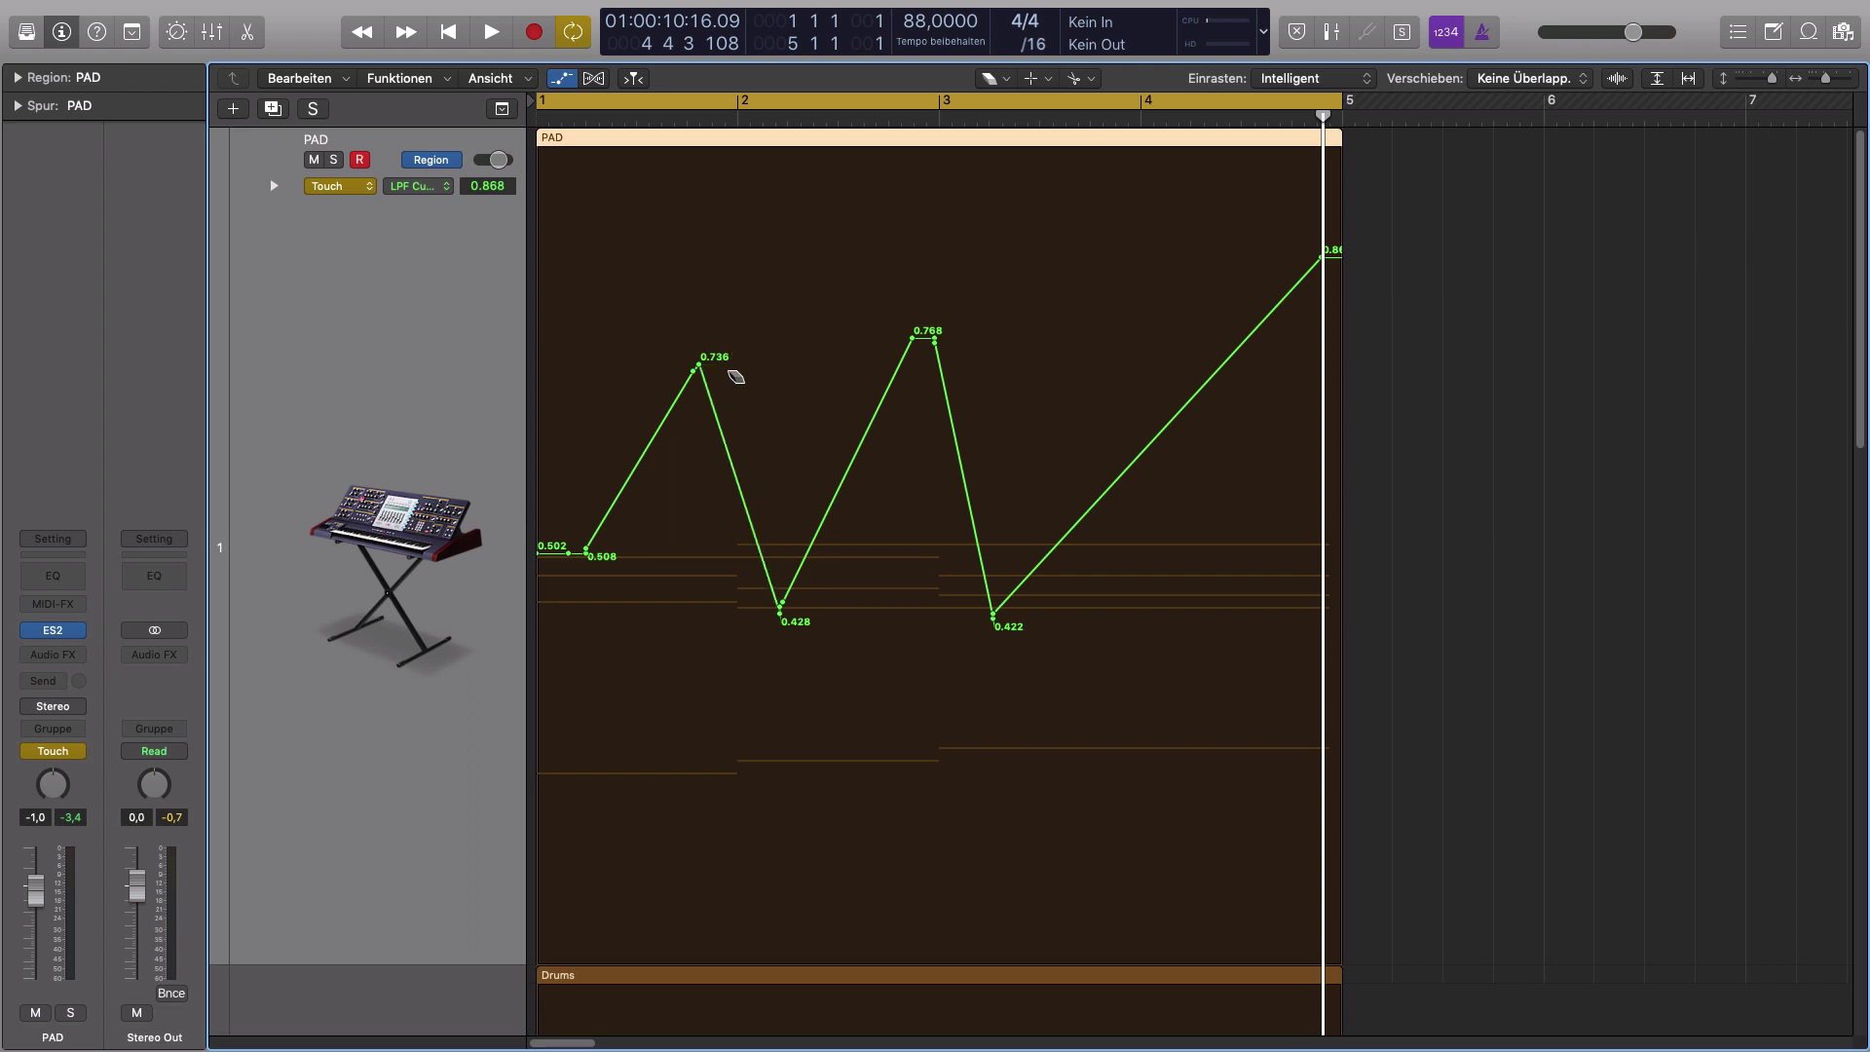
key(z)
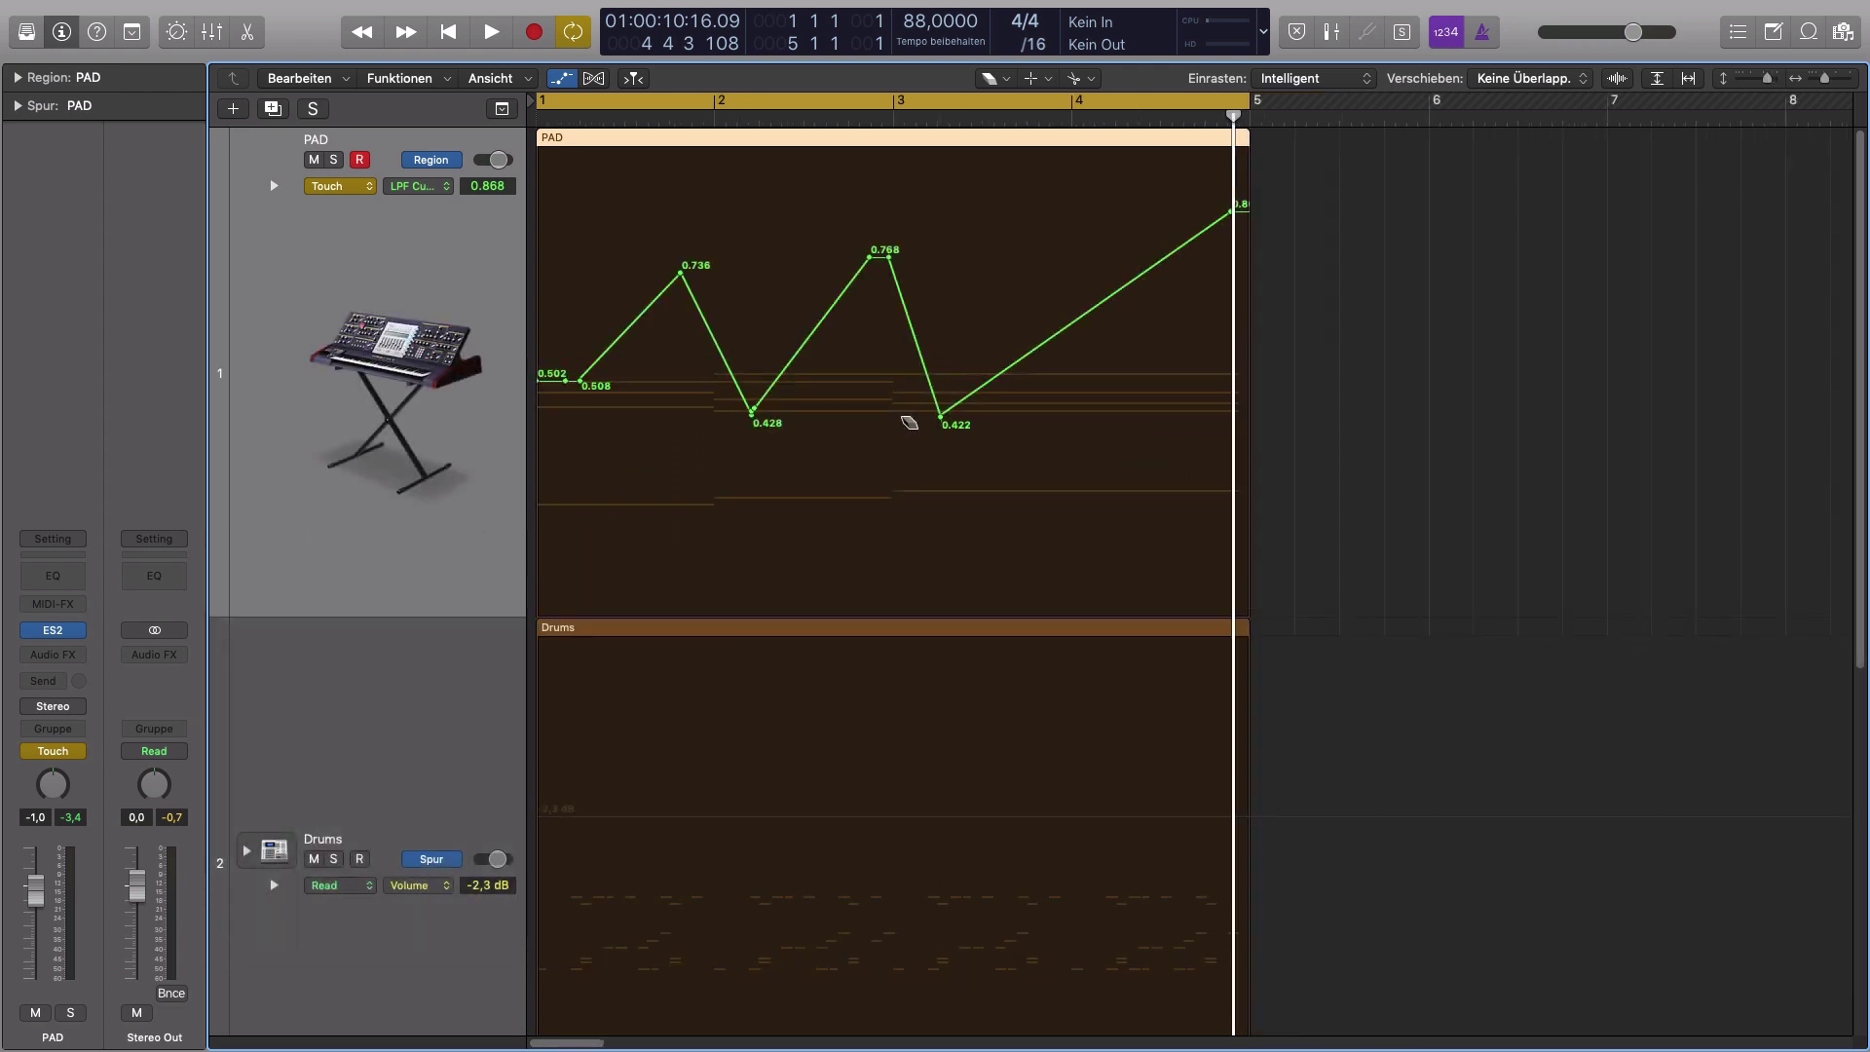
- Switch back to the Pointer tool and set the PAD track's automation mode to Read
click(998, 79)
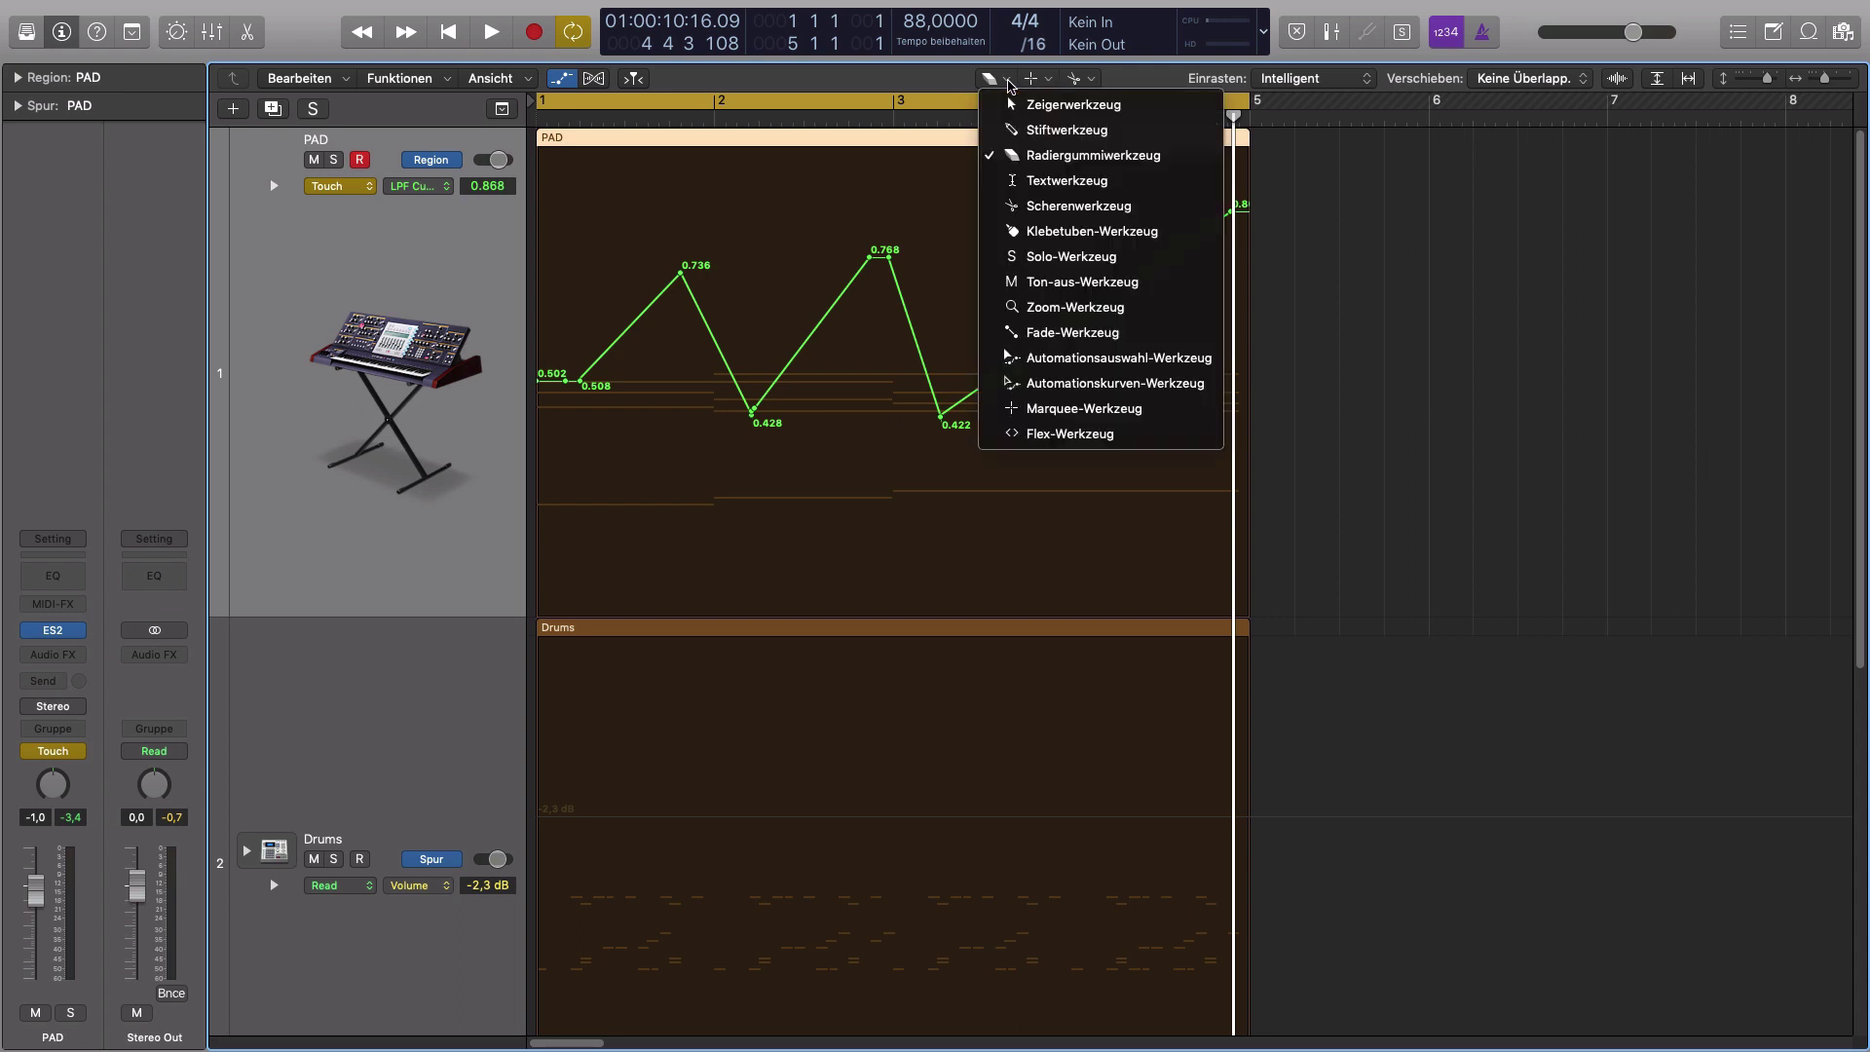
click(1032, 100)
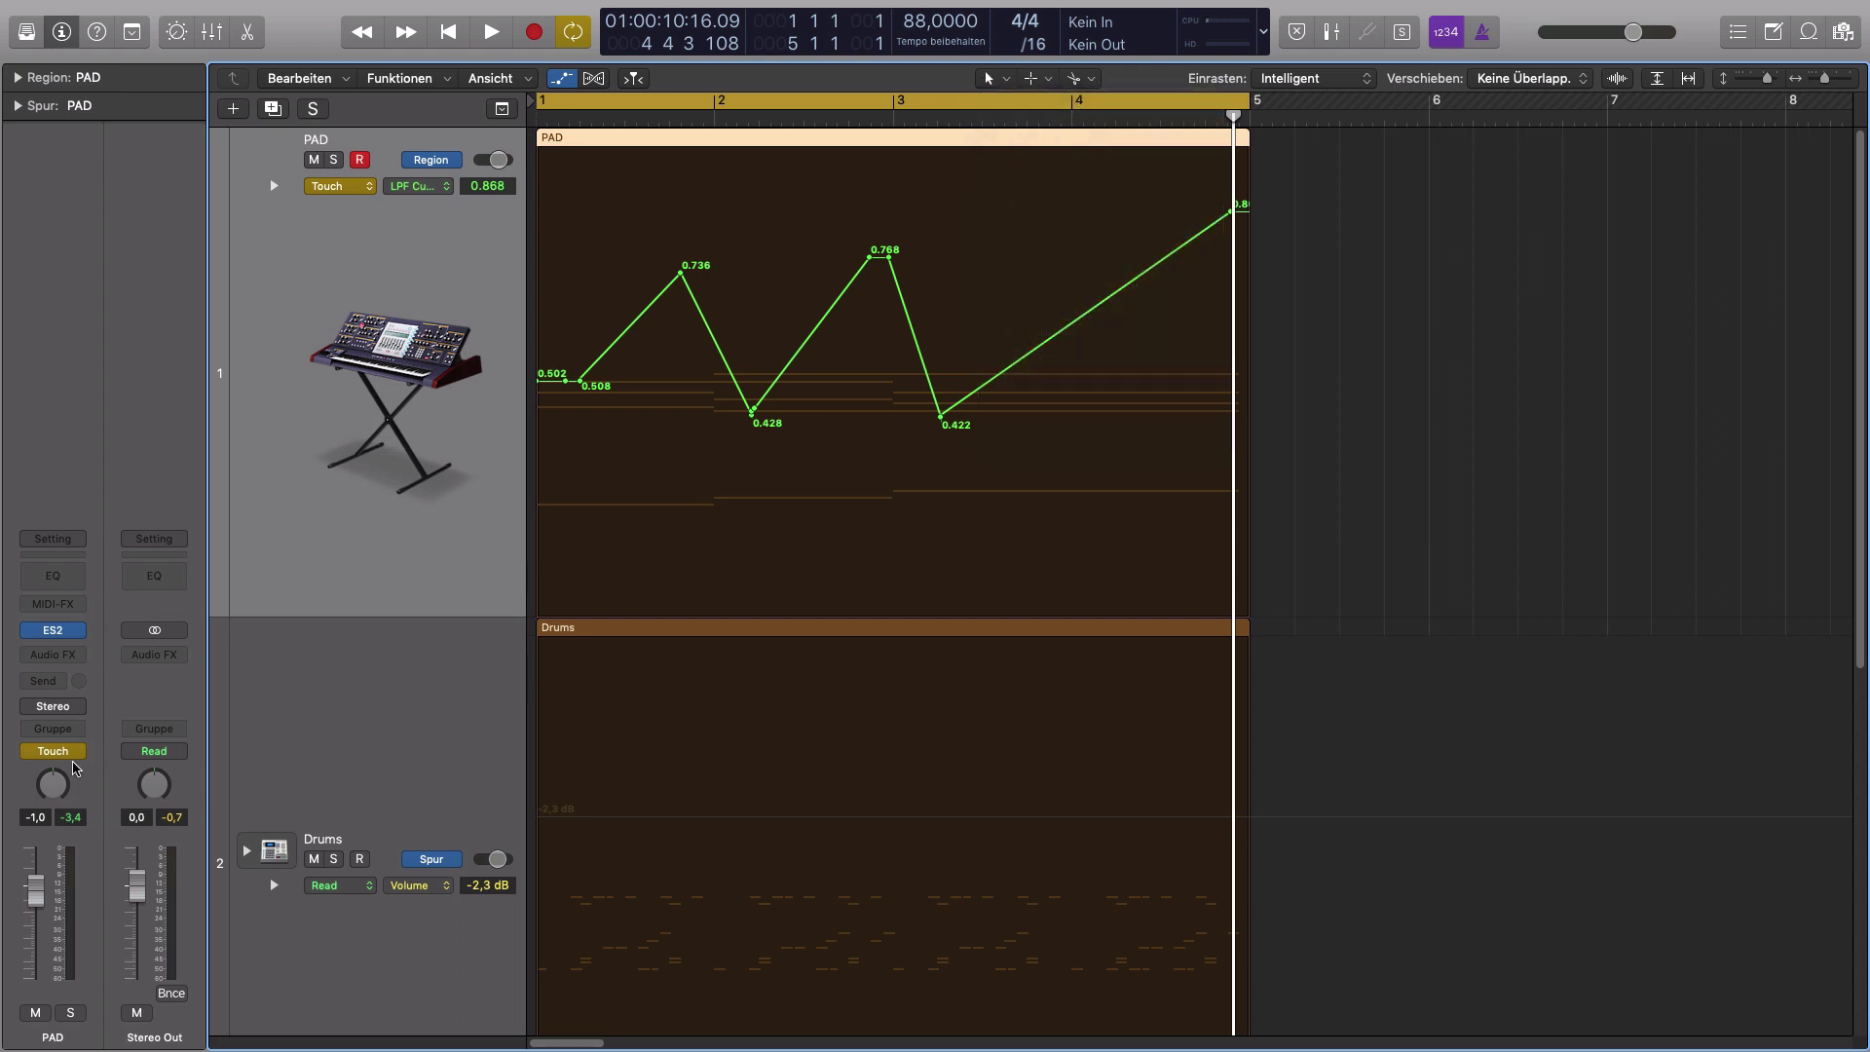
click(53, 751)
click(43, 731)
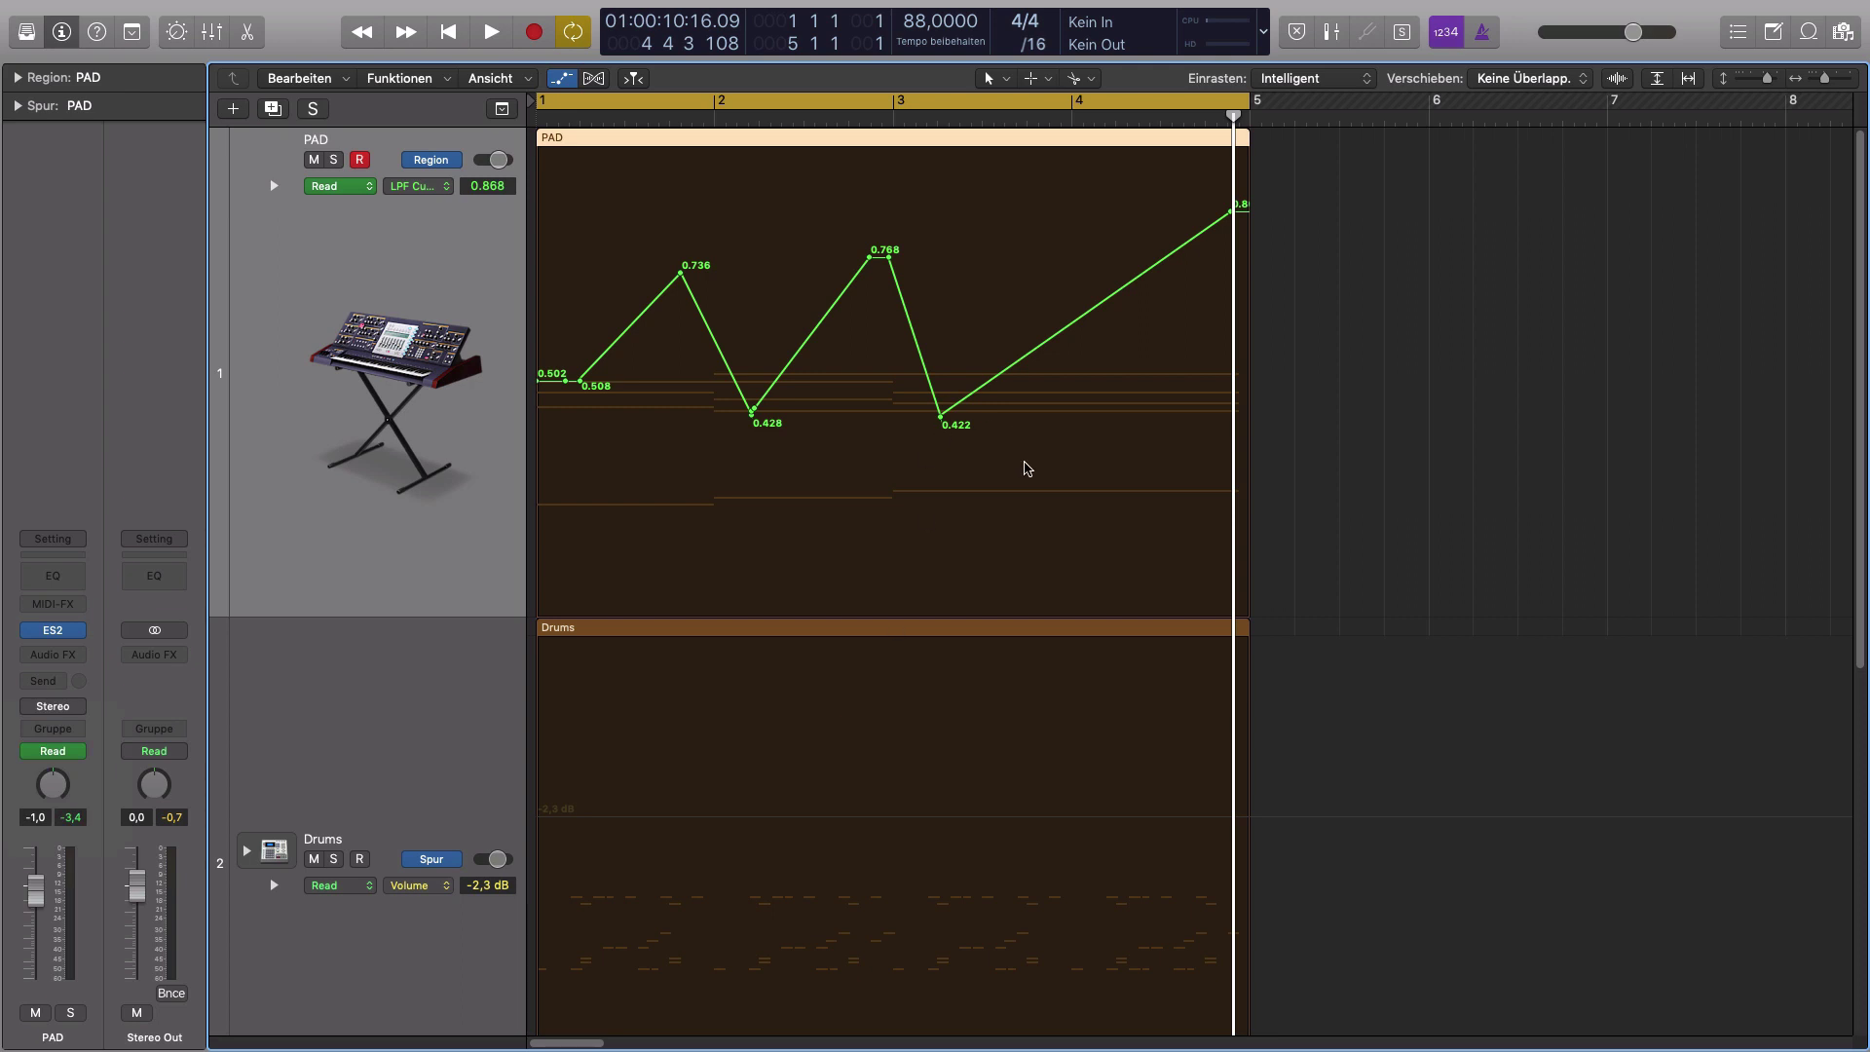
- Focus on the Drums region with automation displayed, and start a volume curve on its track at -2.3 dB
key(super+Left)
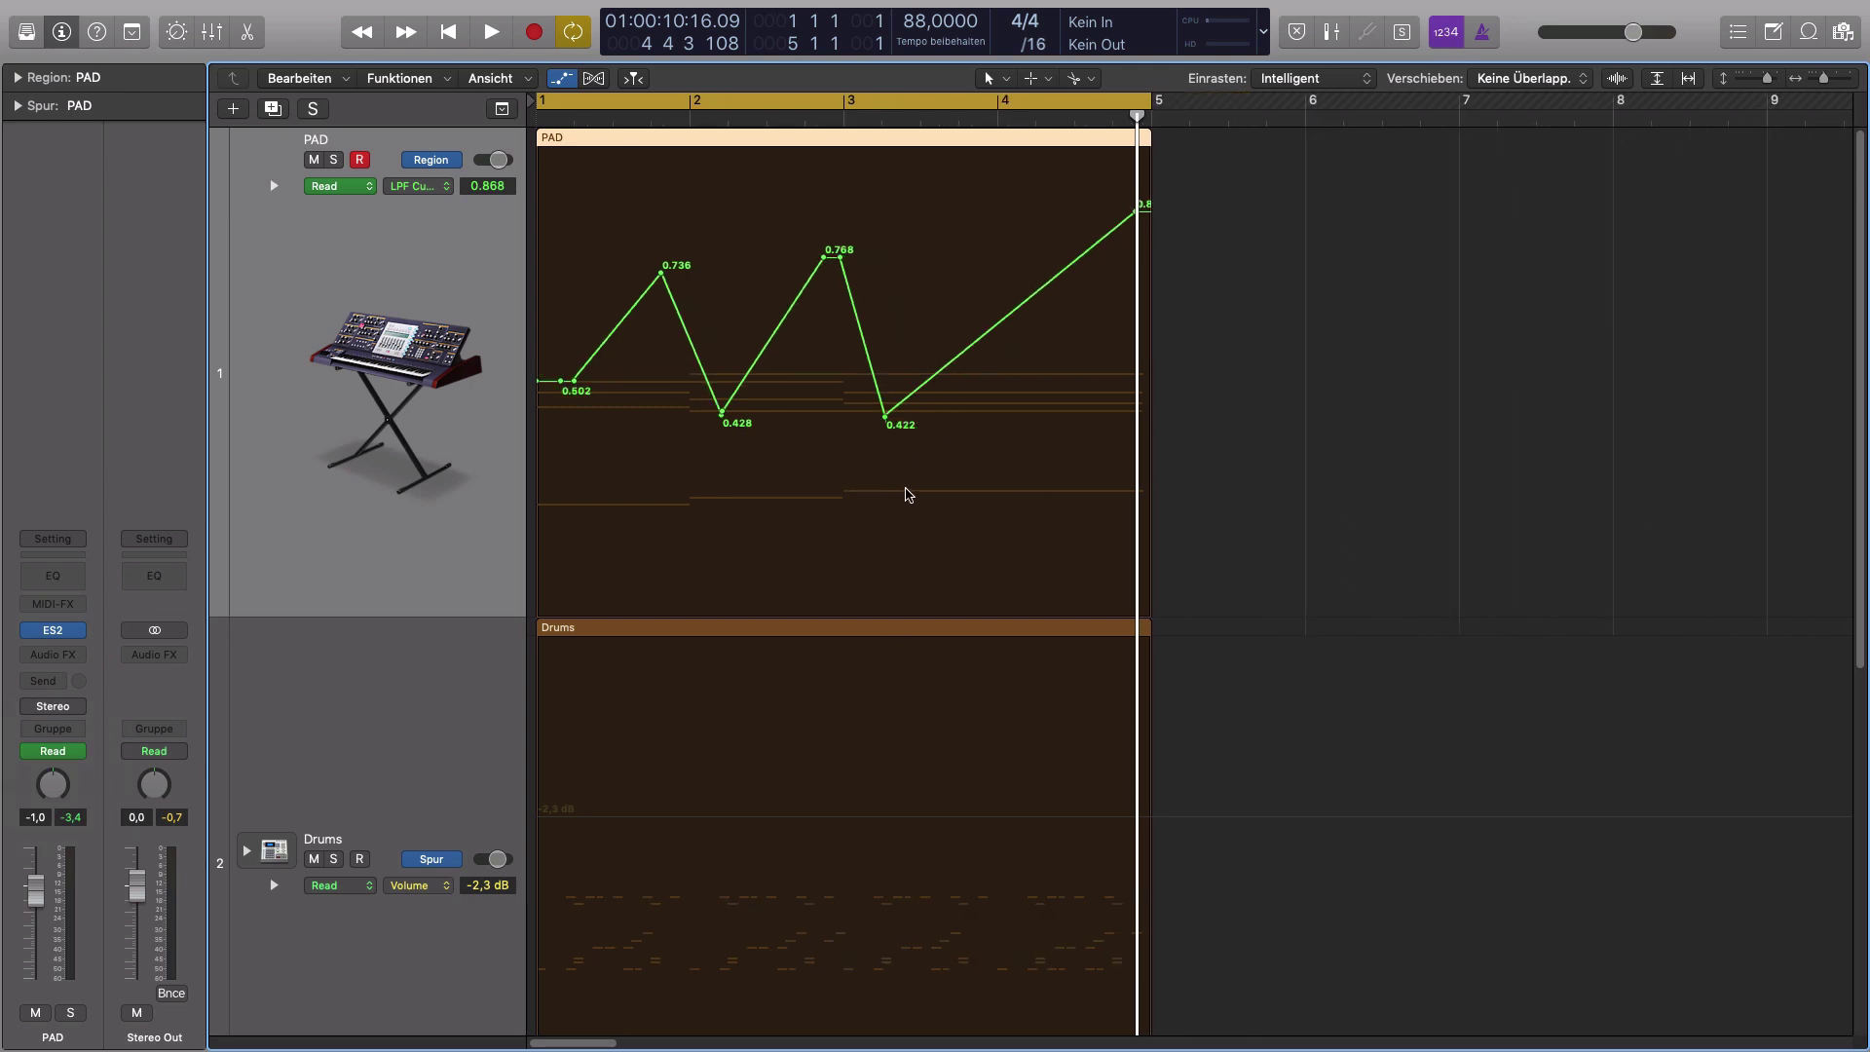
key(super+Up)
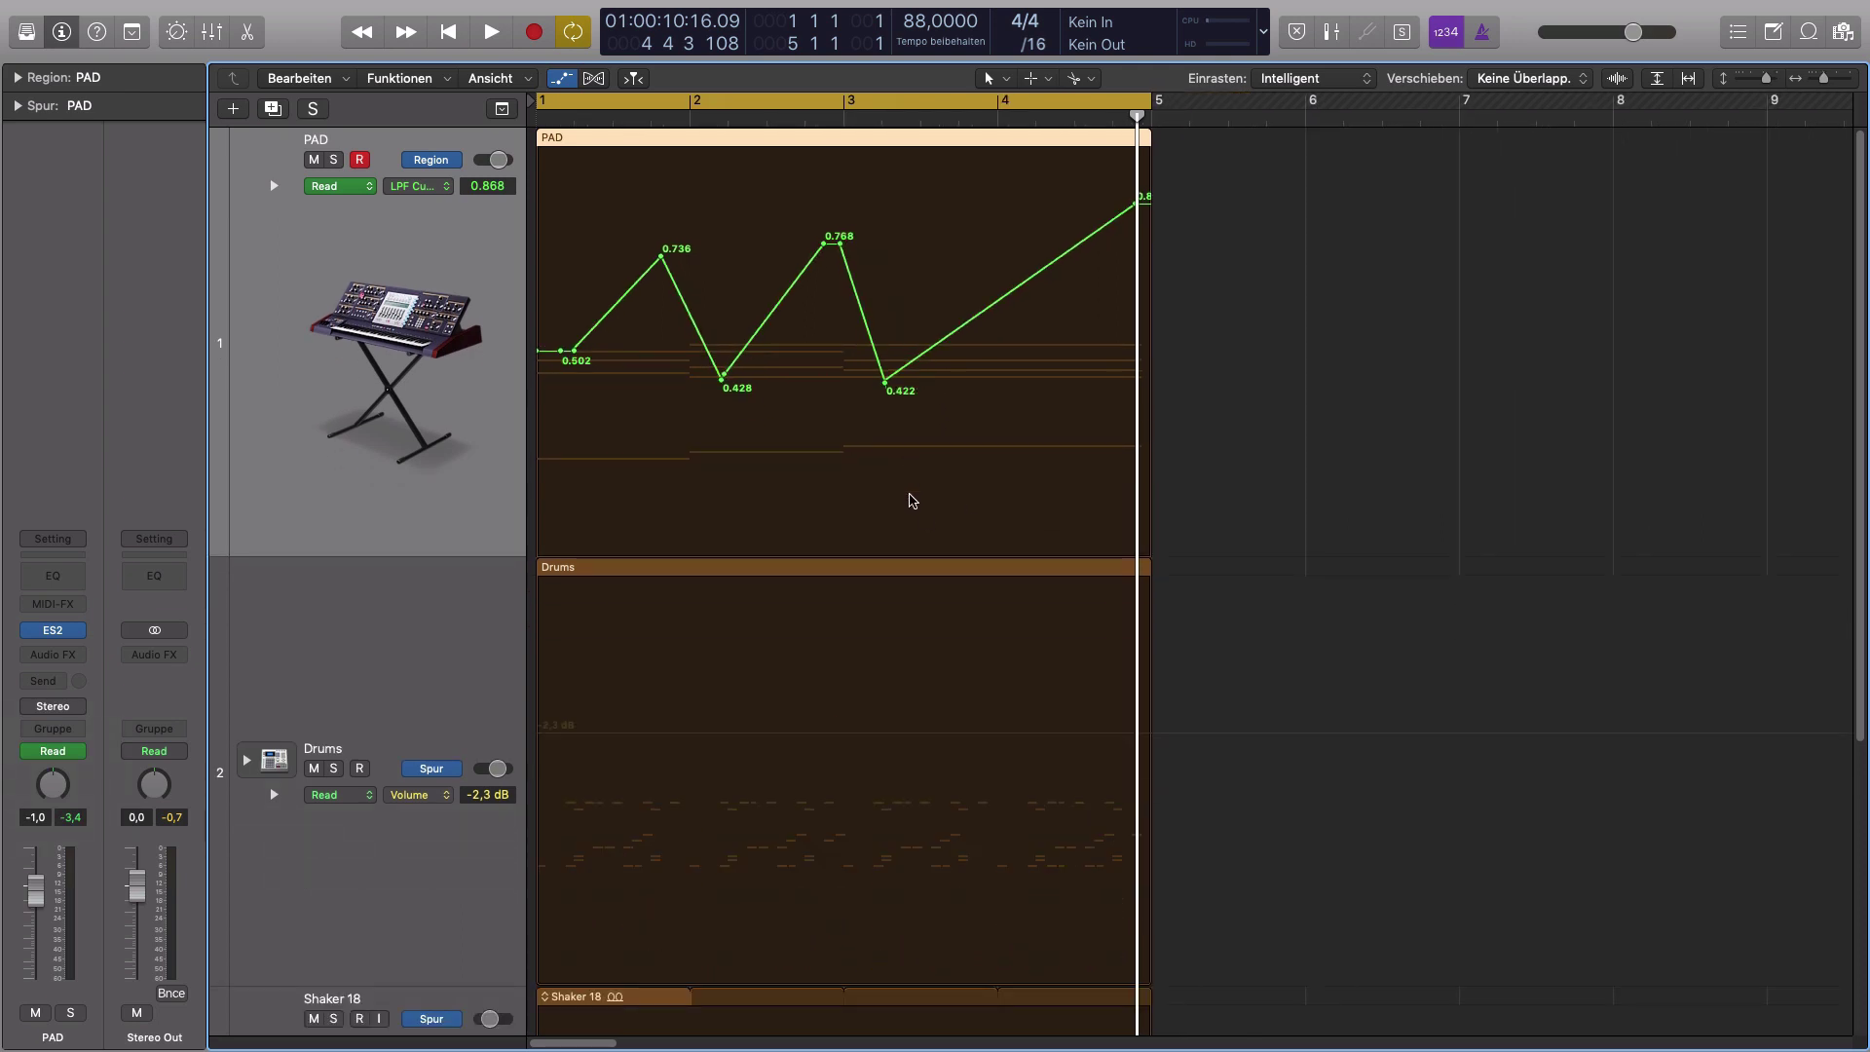
key(a)
click(931, 494)
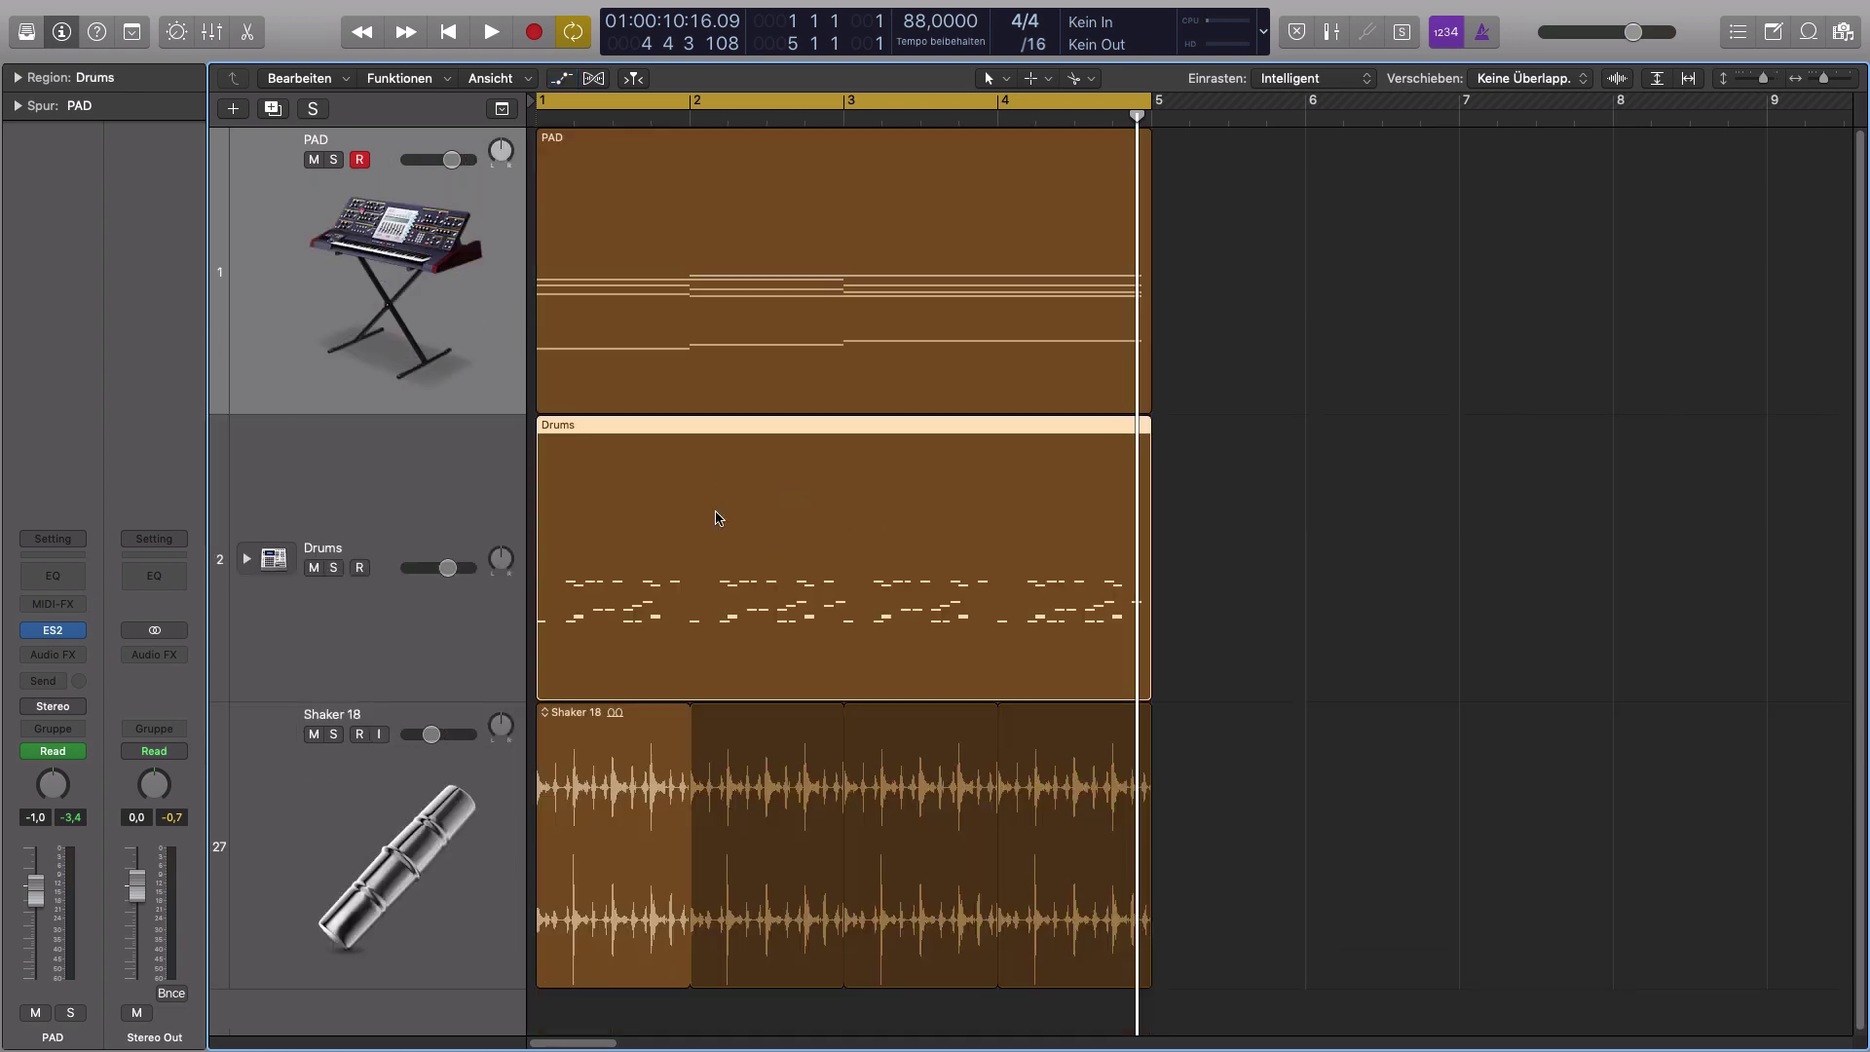
drag(597, 412, 1498, 829)
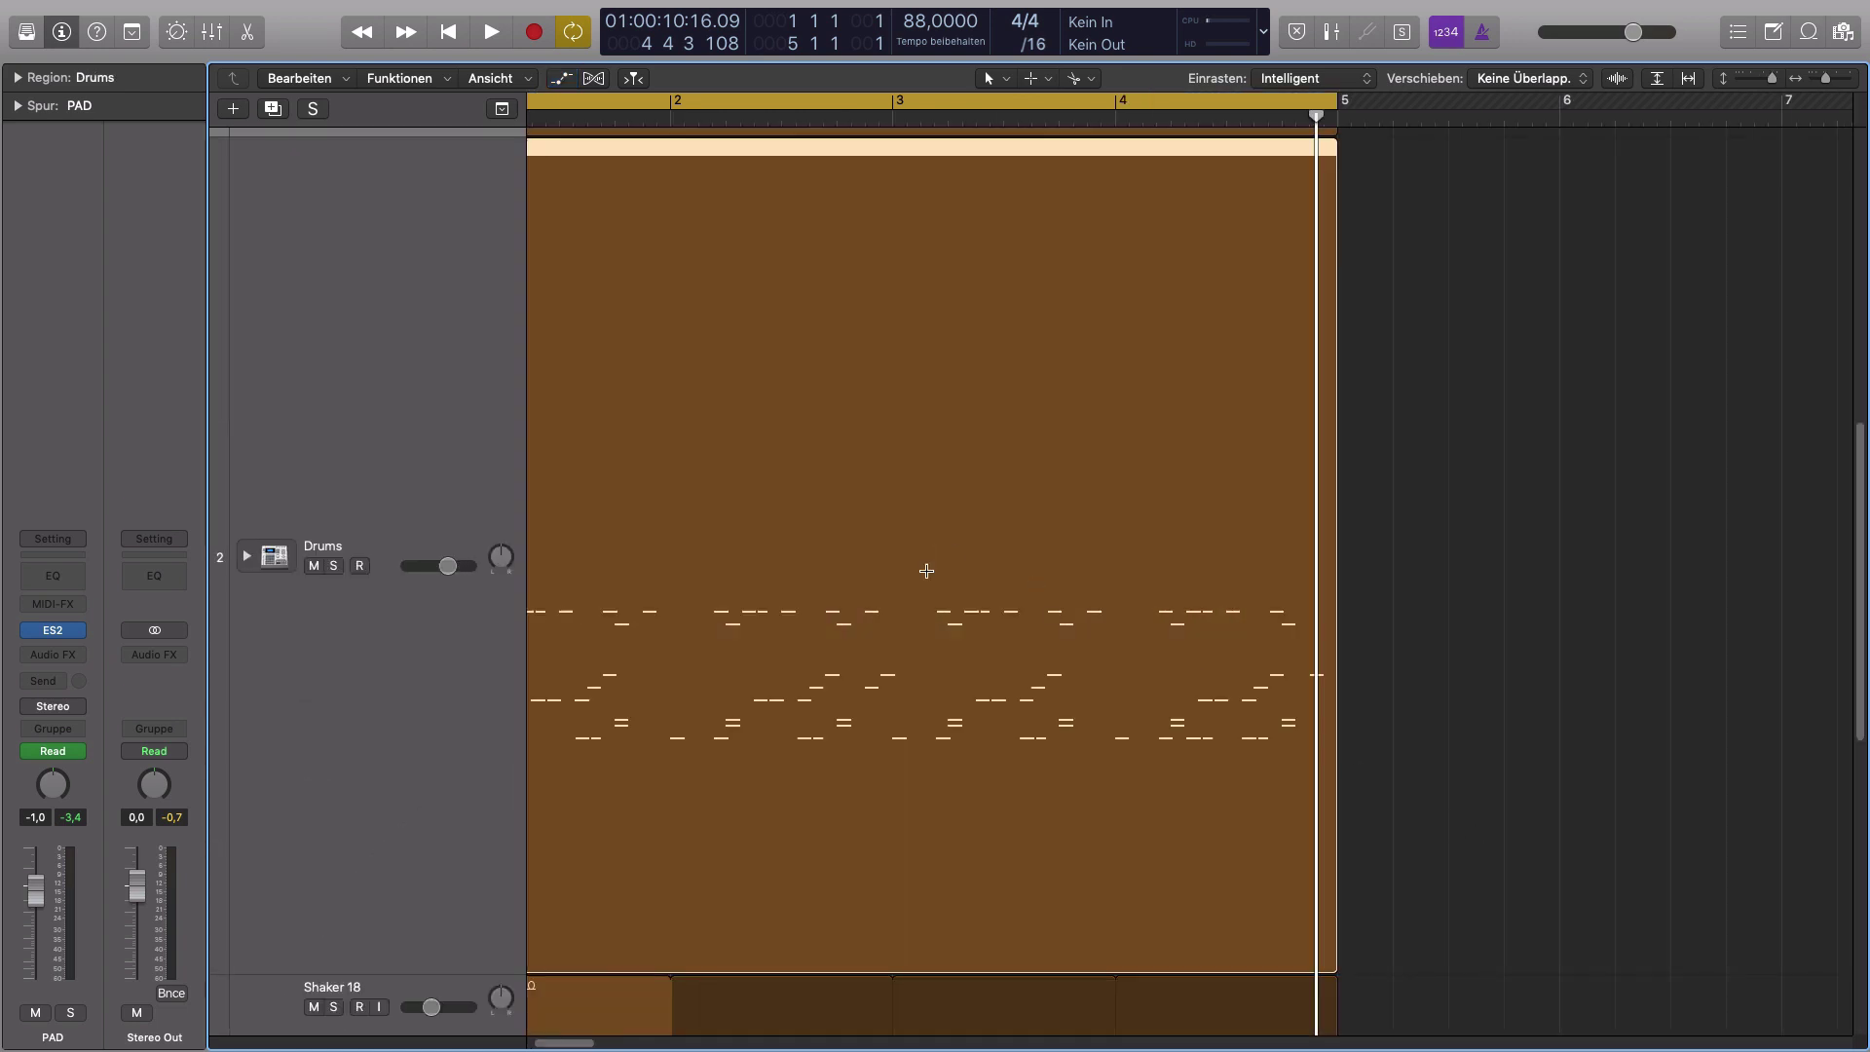
key(a)
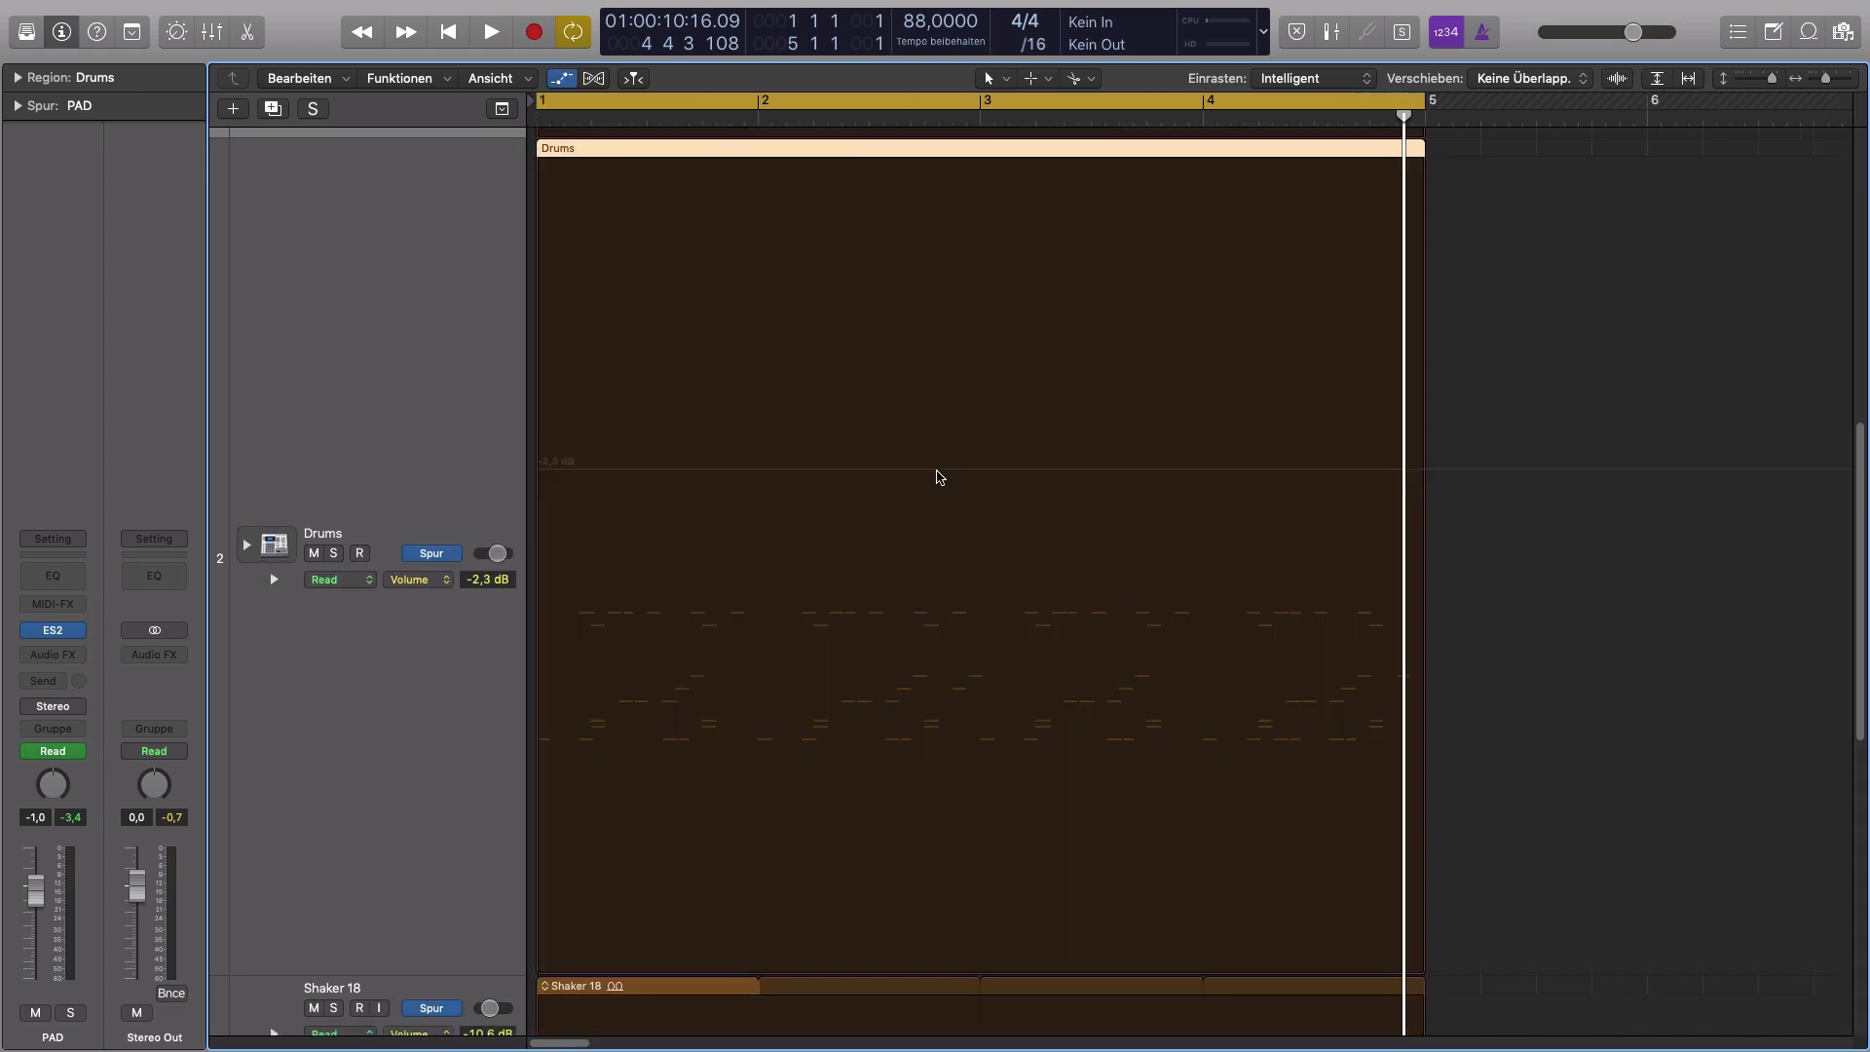
click(892, 474)
click(885, 469)
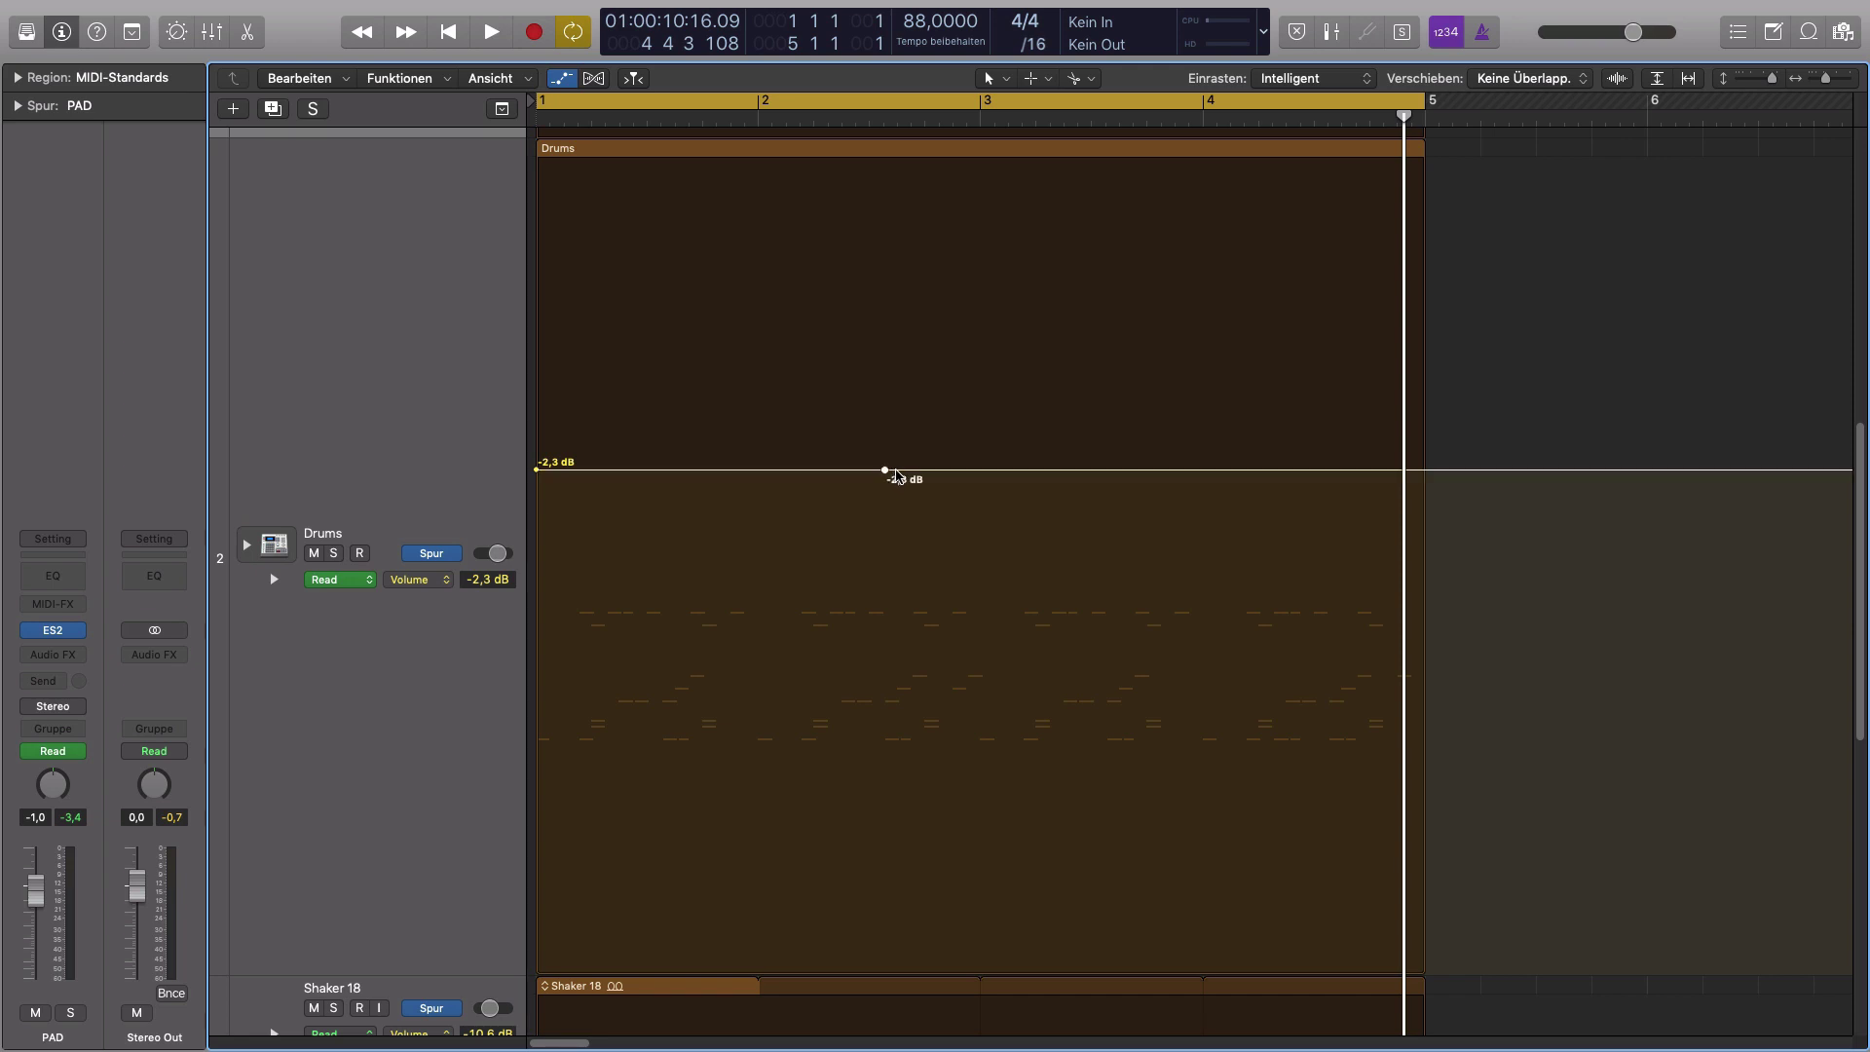
click(904, 469)
- Try to lower the Drums volume around bar 3 by adding automation points and pulling the curve down, and undo it
click(1014, 470)
click(1087, 469)
drag(983, 469, 980, 555)
key(super+z)
key(super+z)
click(537, 474)
- Try a Drums volume dip to -6.2 dB on a selected range from about bar 3 to 4, and undo it
drag(974, 759, 1173, 787)
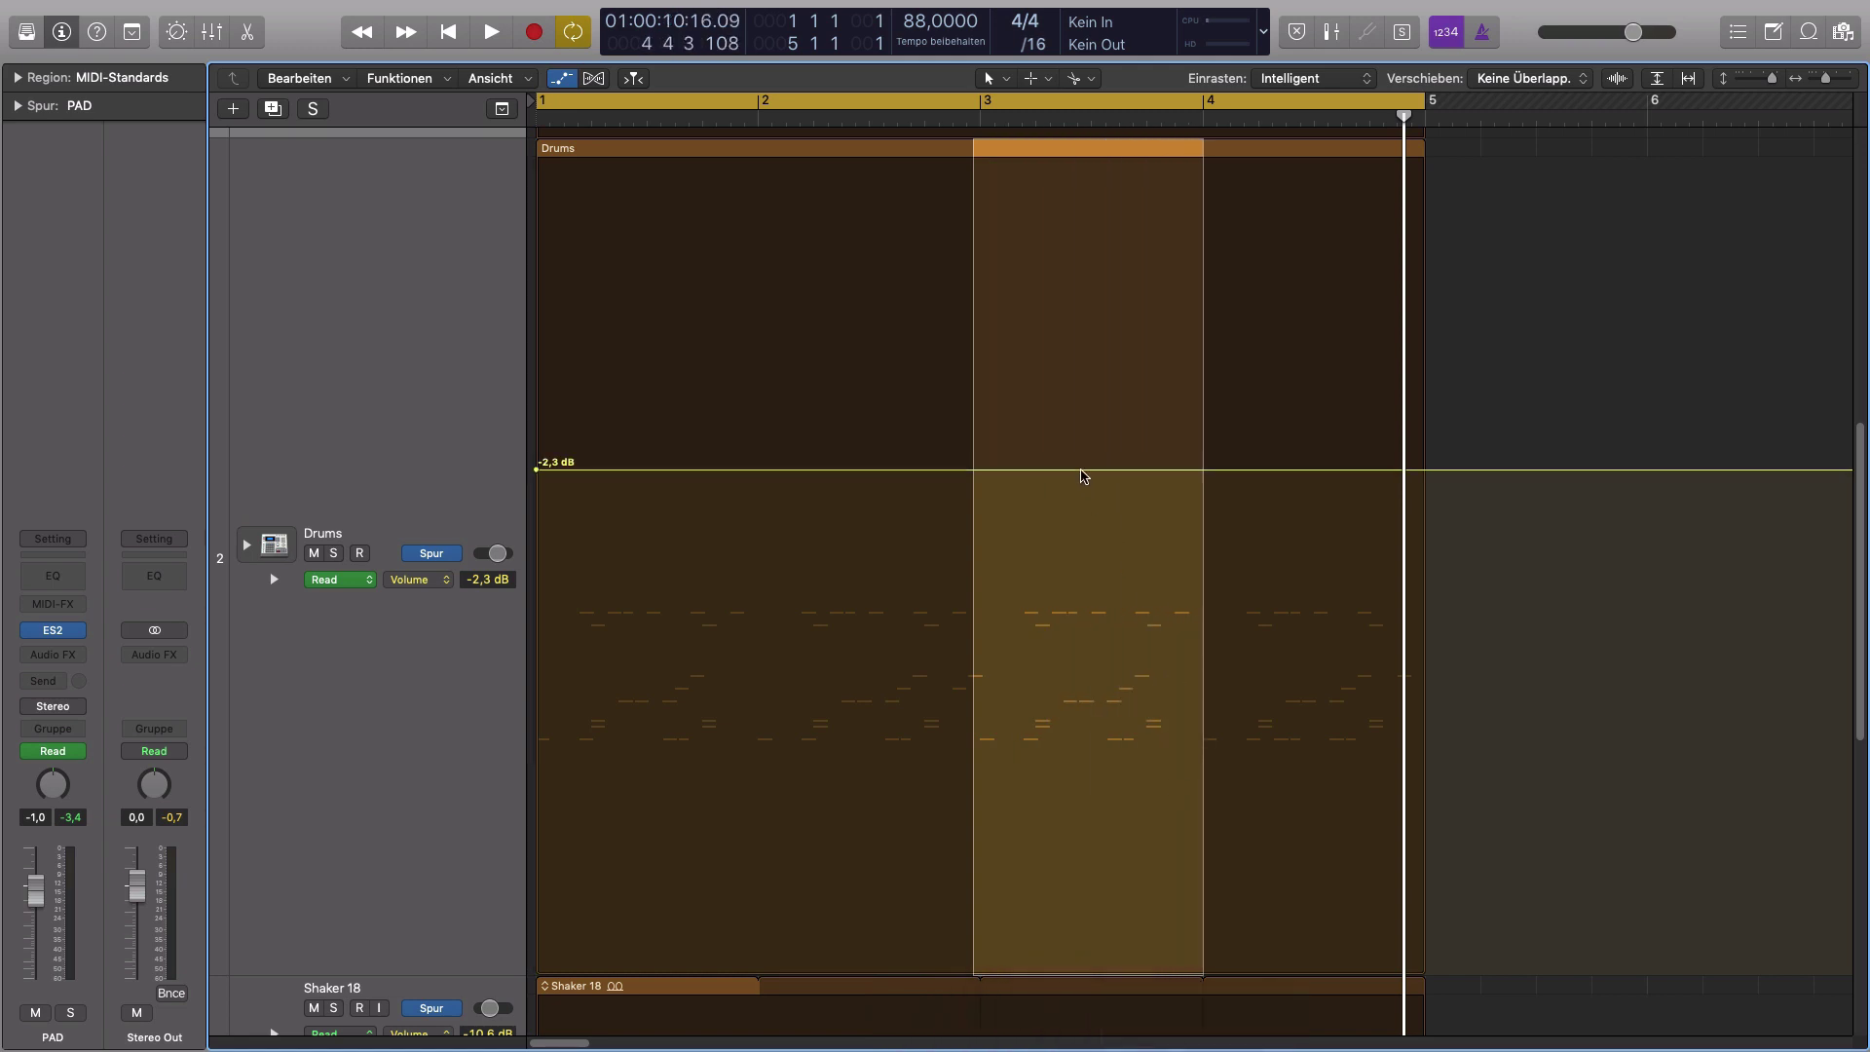
drag(1086, 514, 1085, 552)
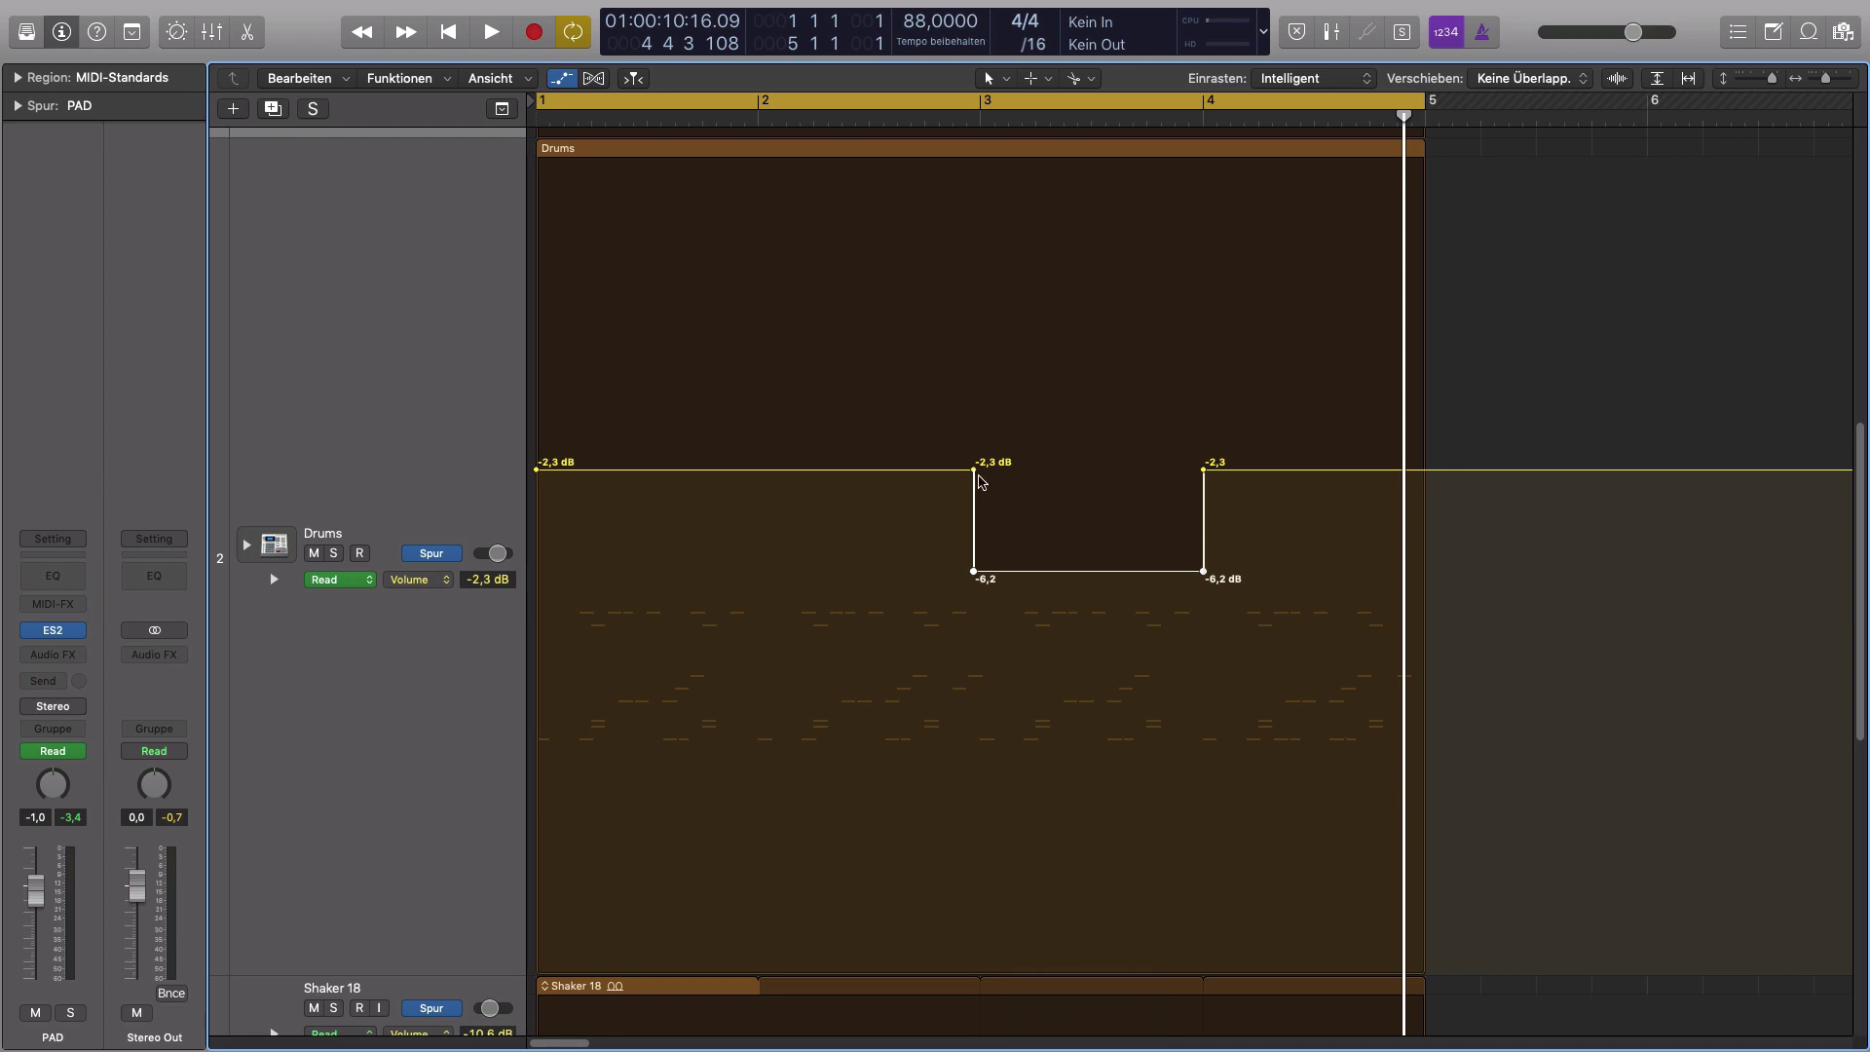
mouse_move(976, 475)
mouse_down()
mouse_move(959, 481)
mouse_move(985, 482)
mouse_up()
key(super+z)
key(super+z)
key(super+z)
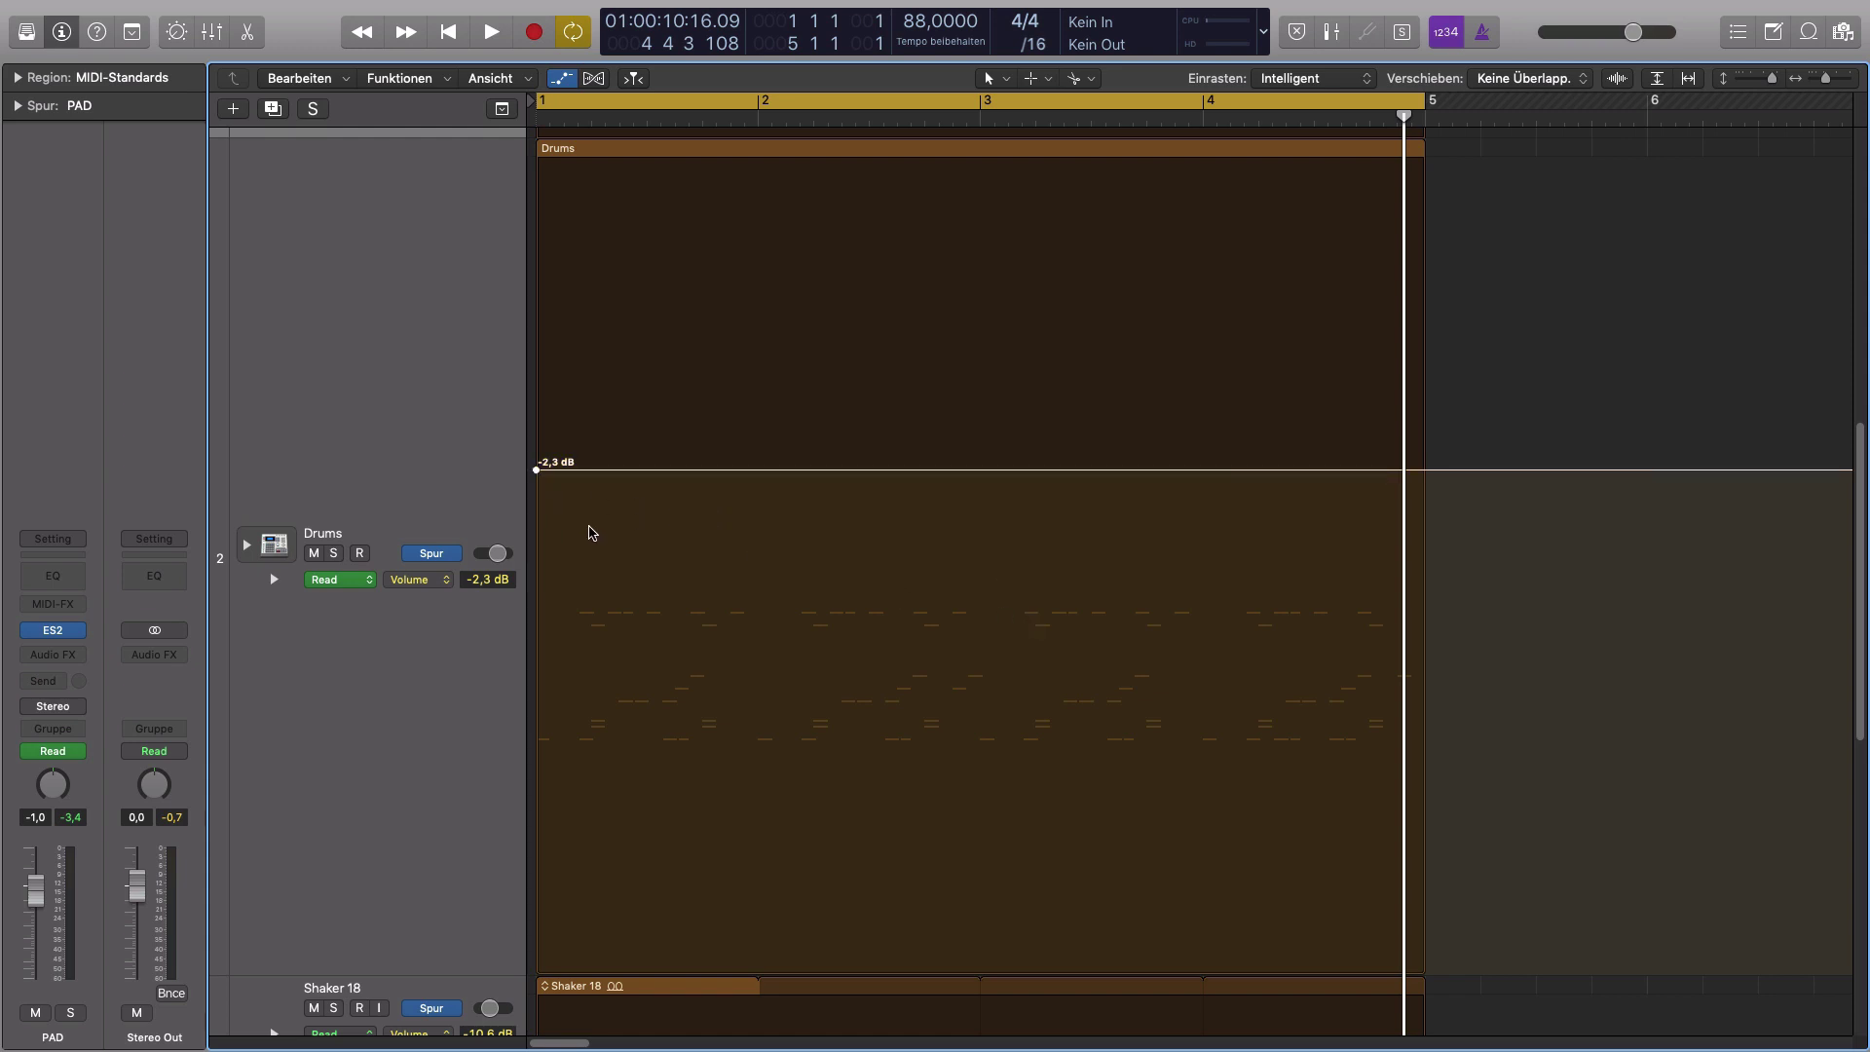
- Bring all three tracks into view with their automation lanes displayed and the PAD region selected
key(a)
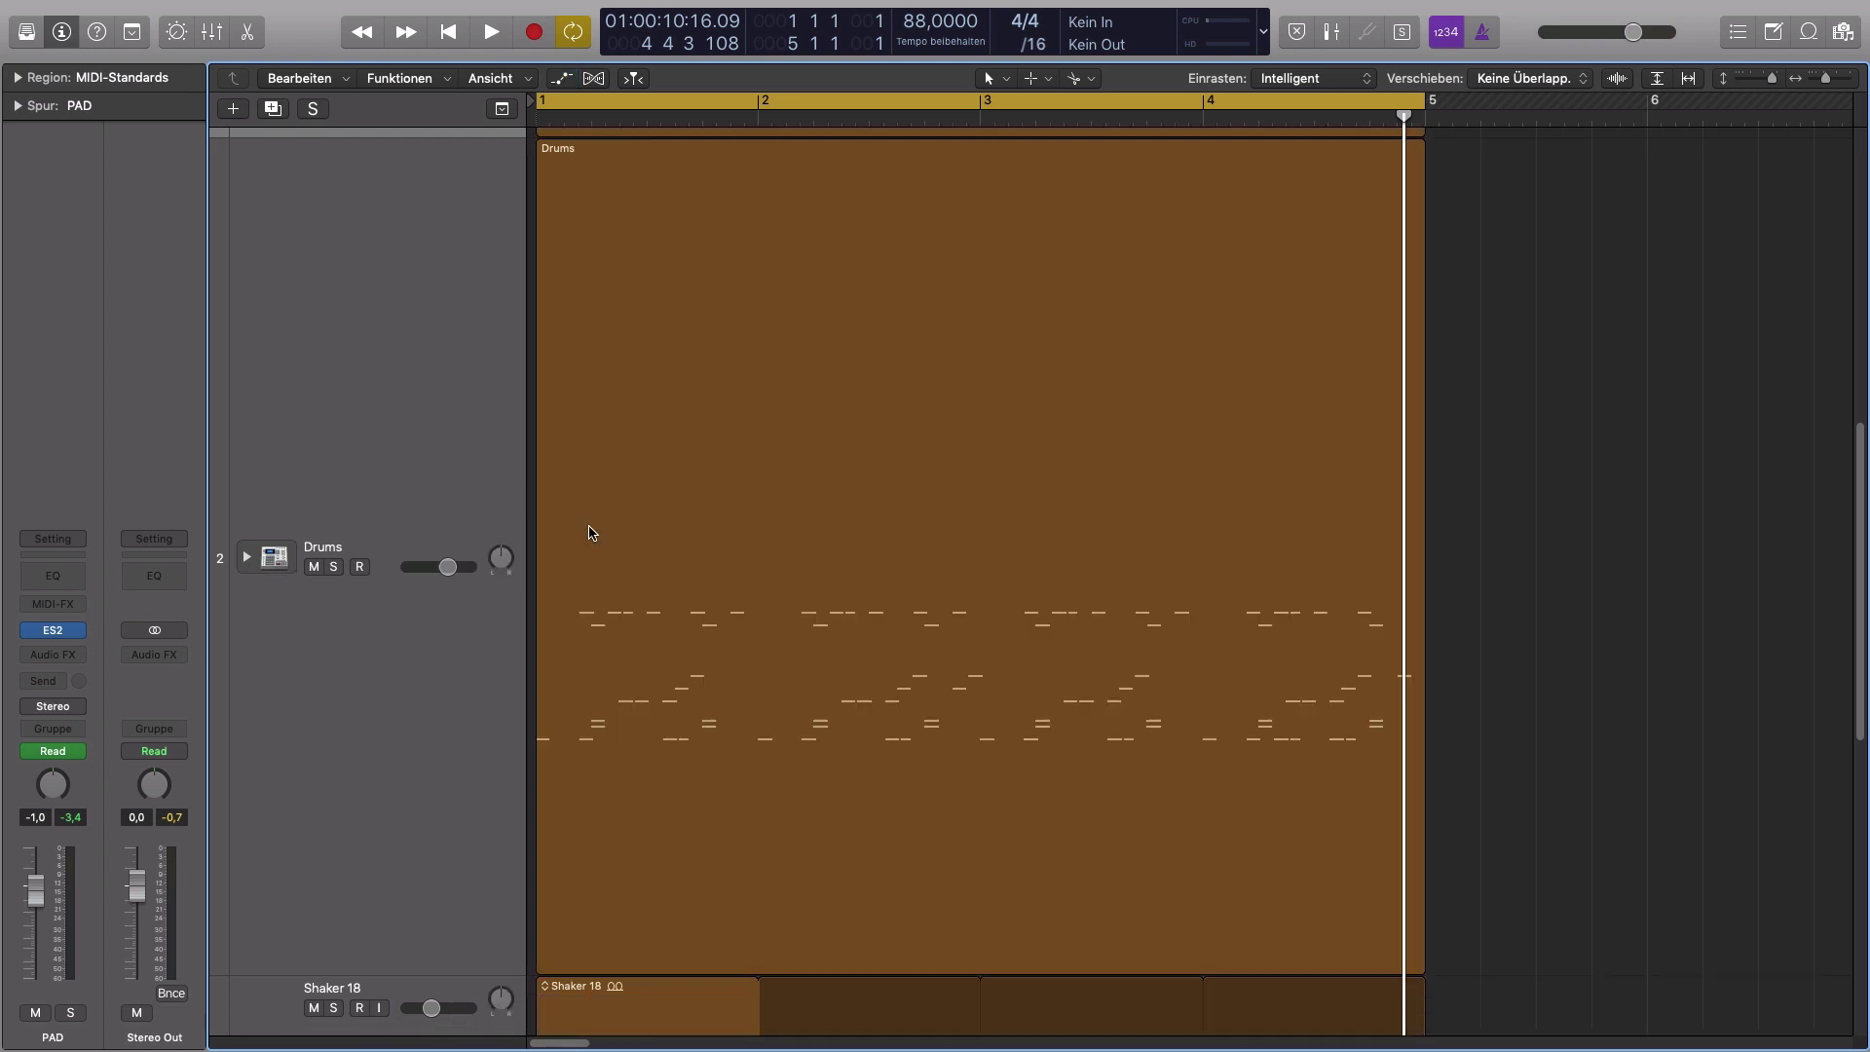
key(super+Up)
key(super+Up)
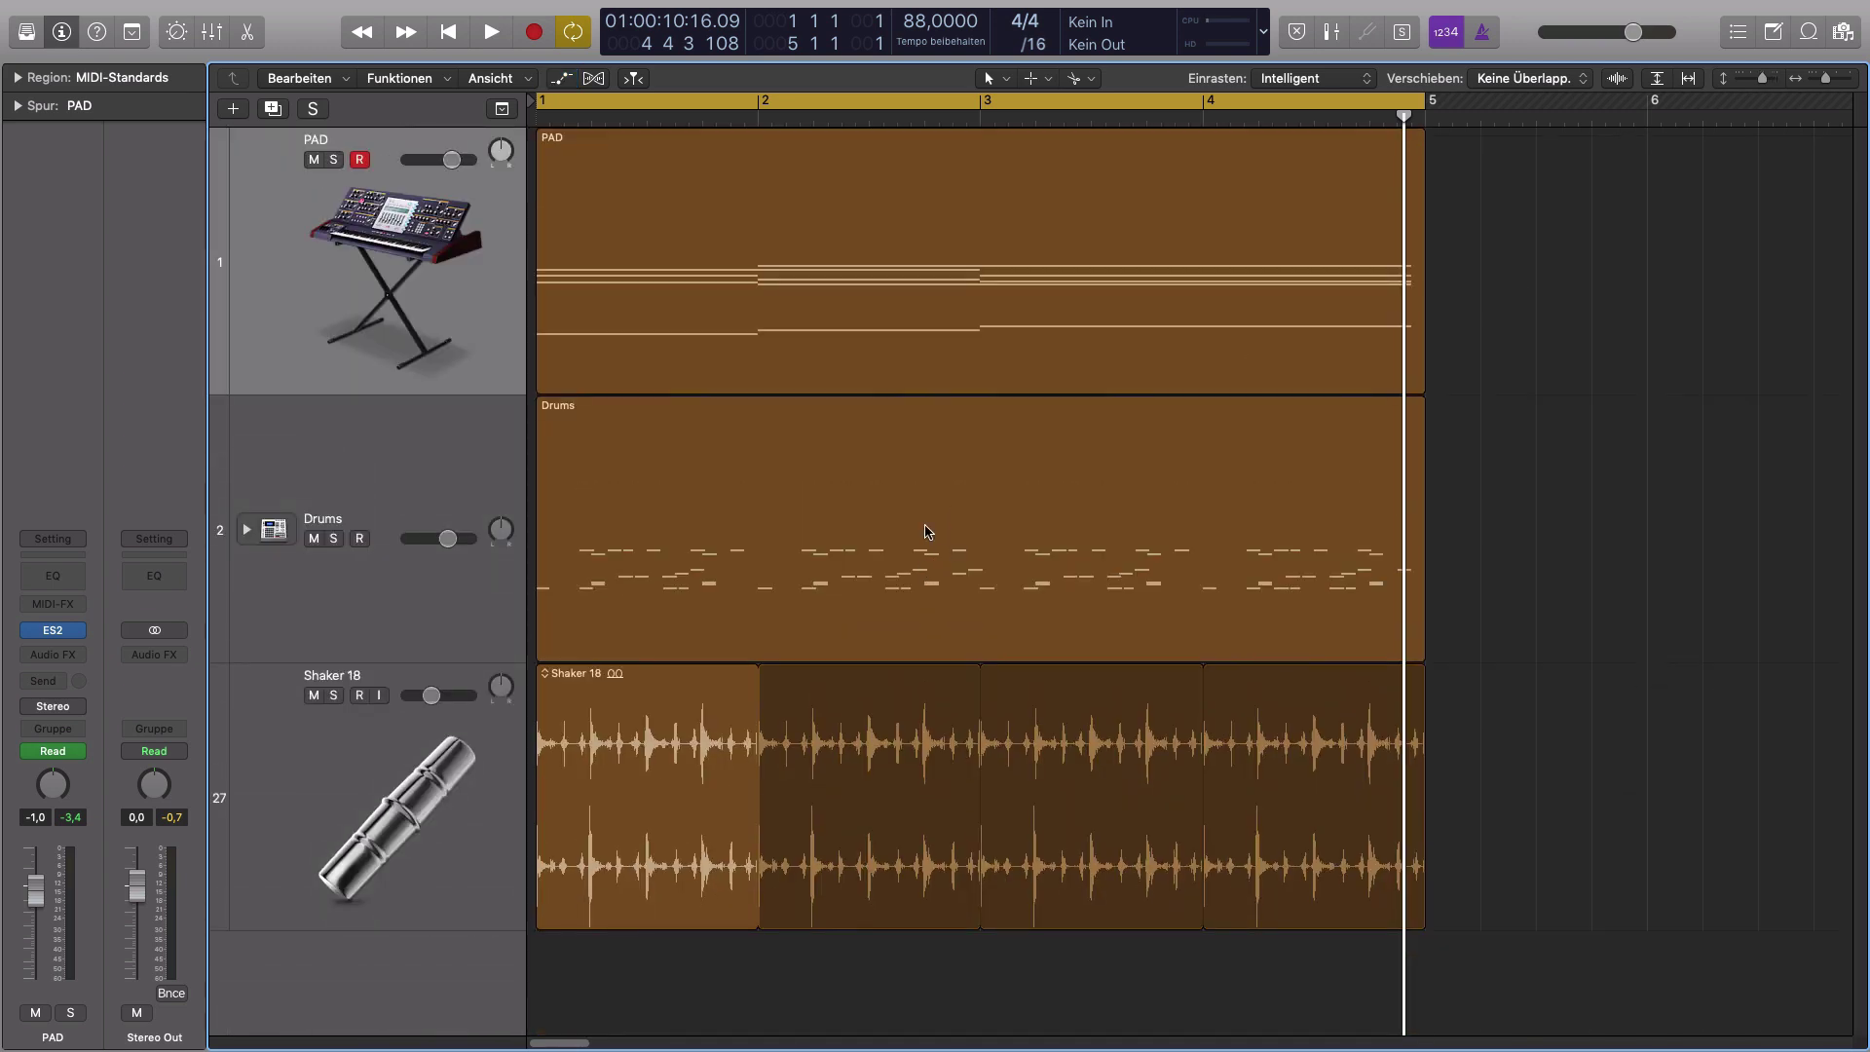
click(341, 295)
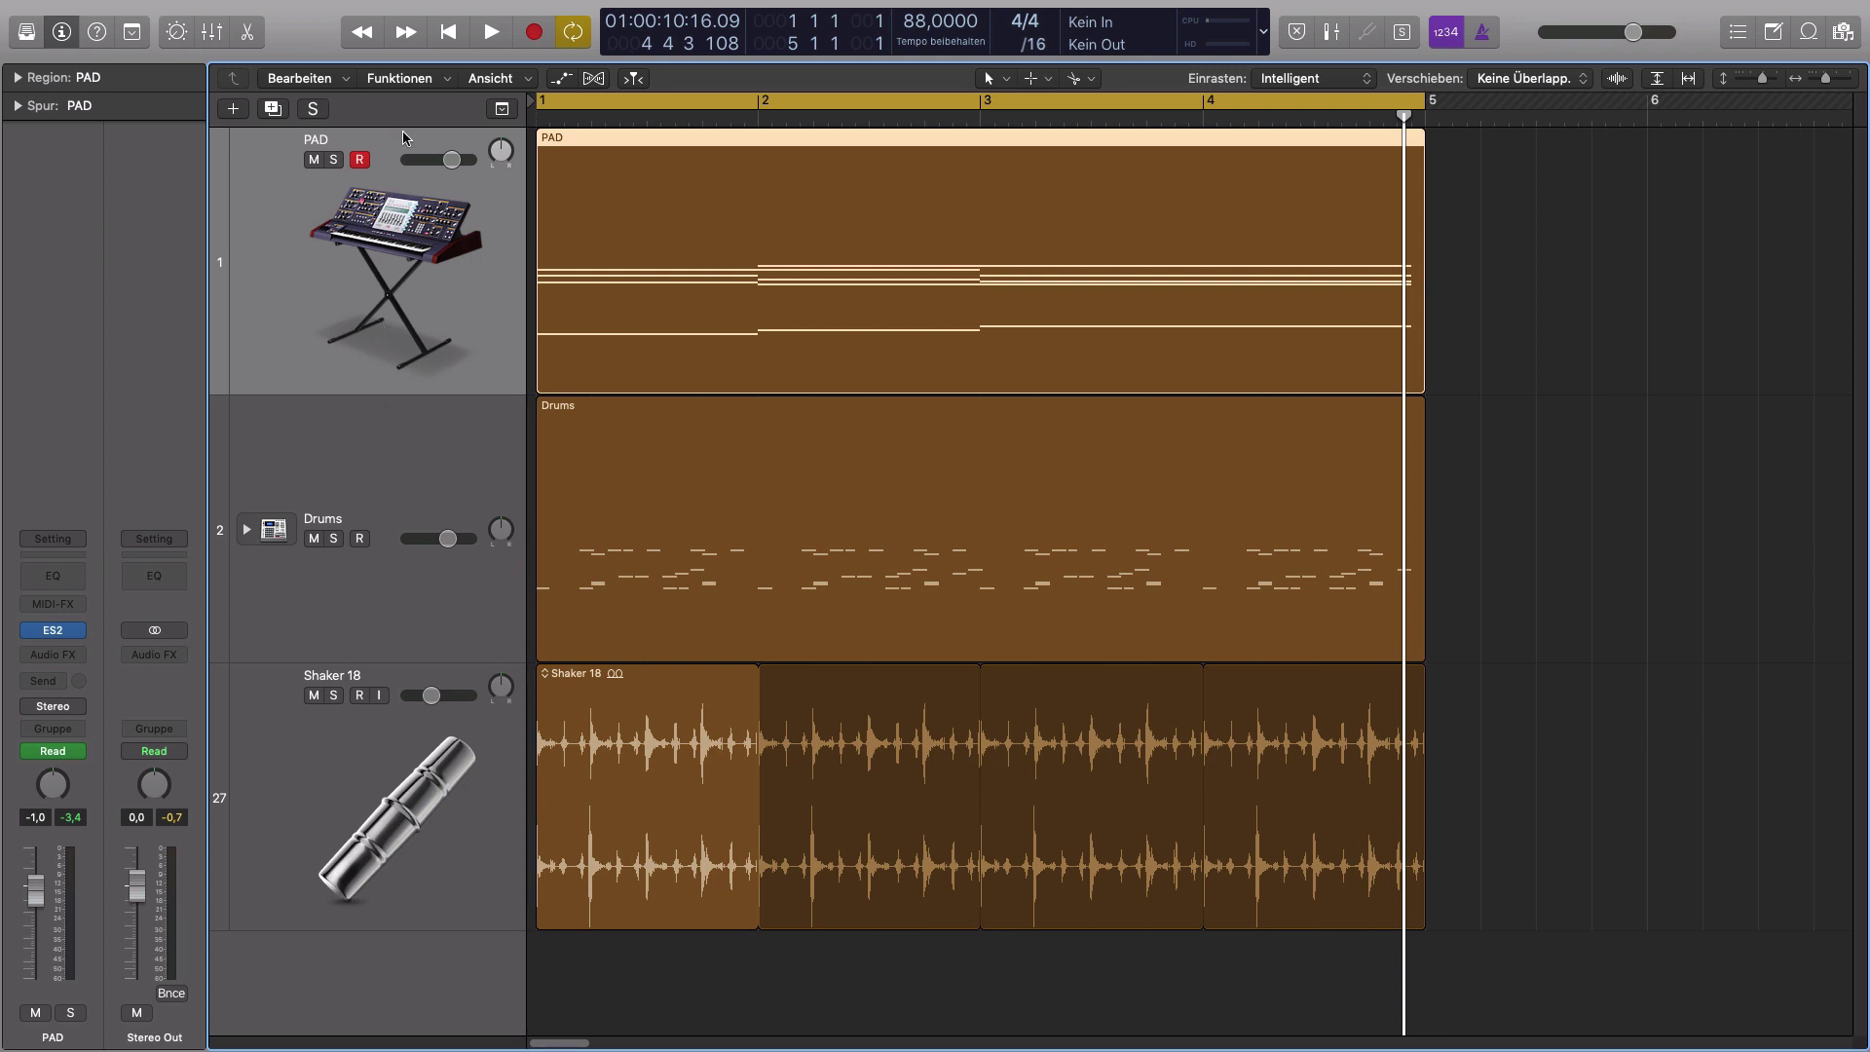
key(a)
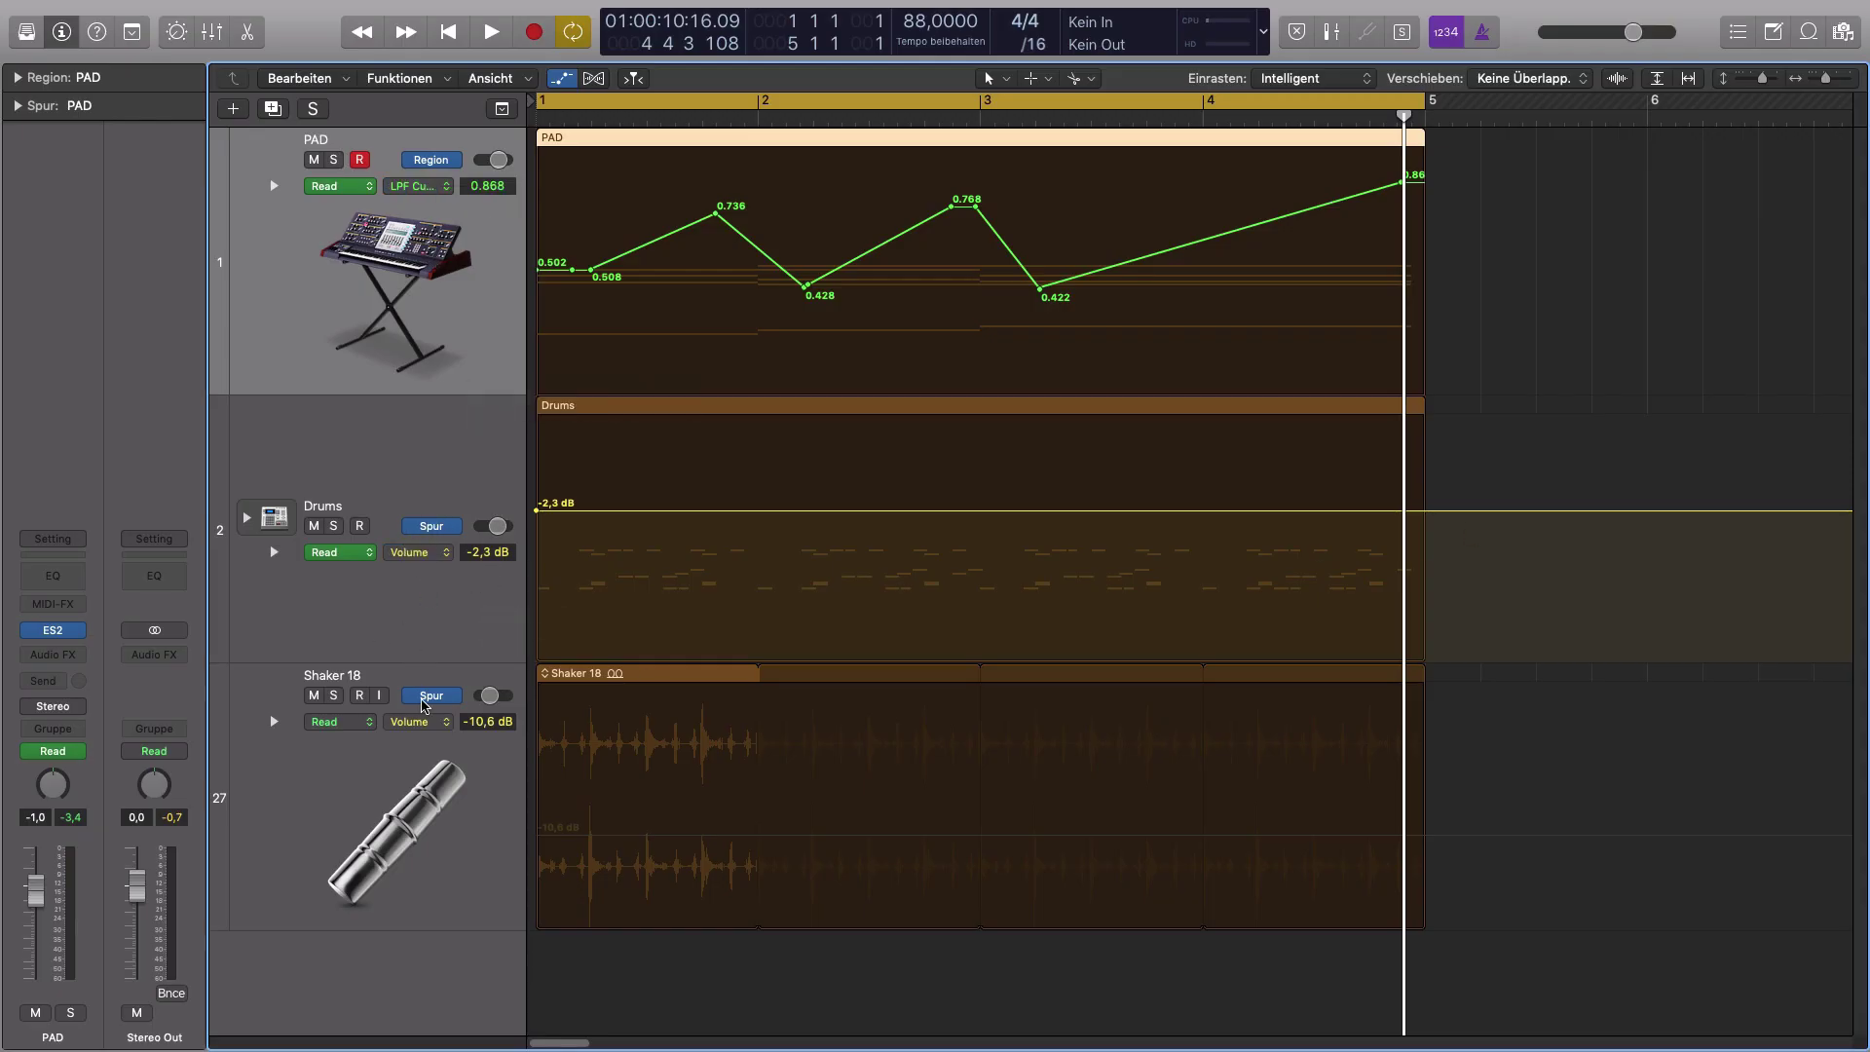
mouse_move(435, 707)
- Copy the PAD region with its automation to bar 5 and extend the cycle range to bar 9
key(super+Left)
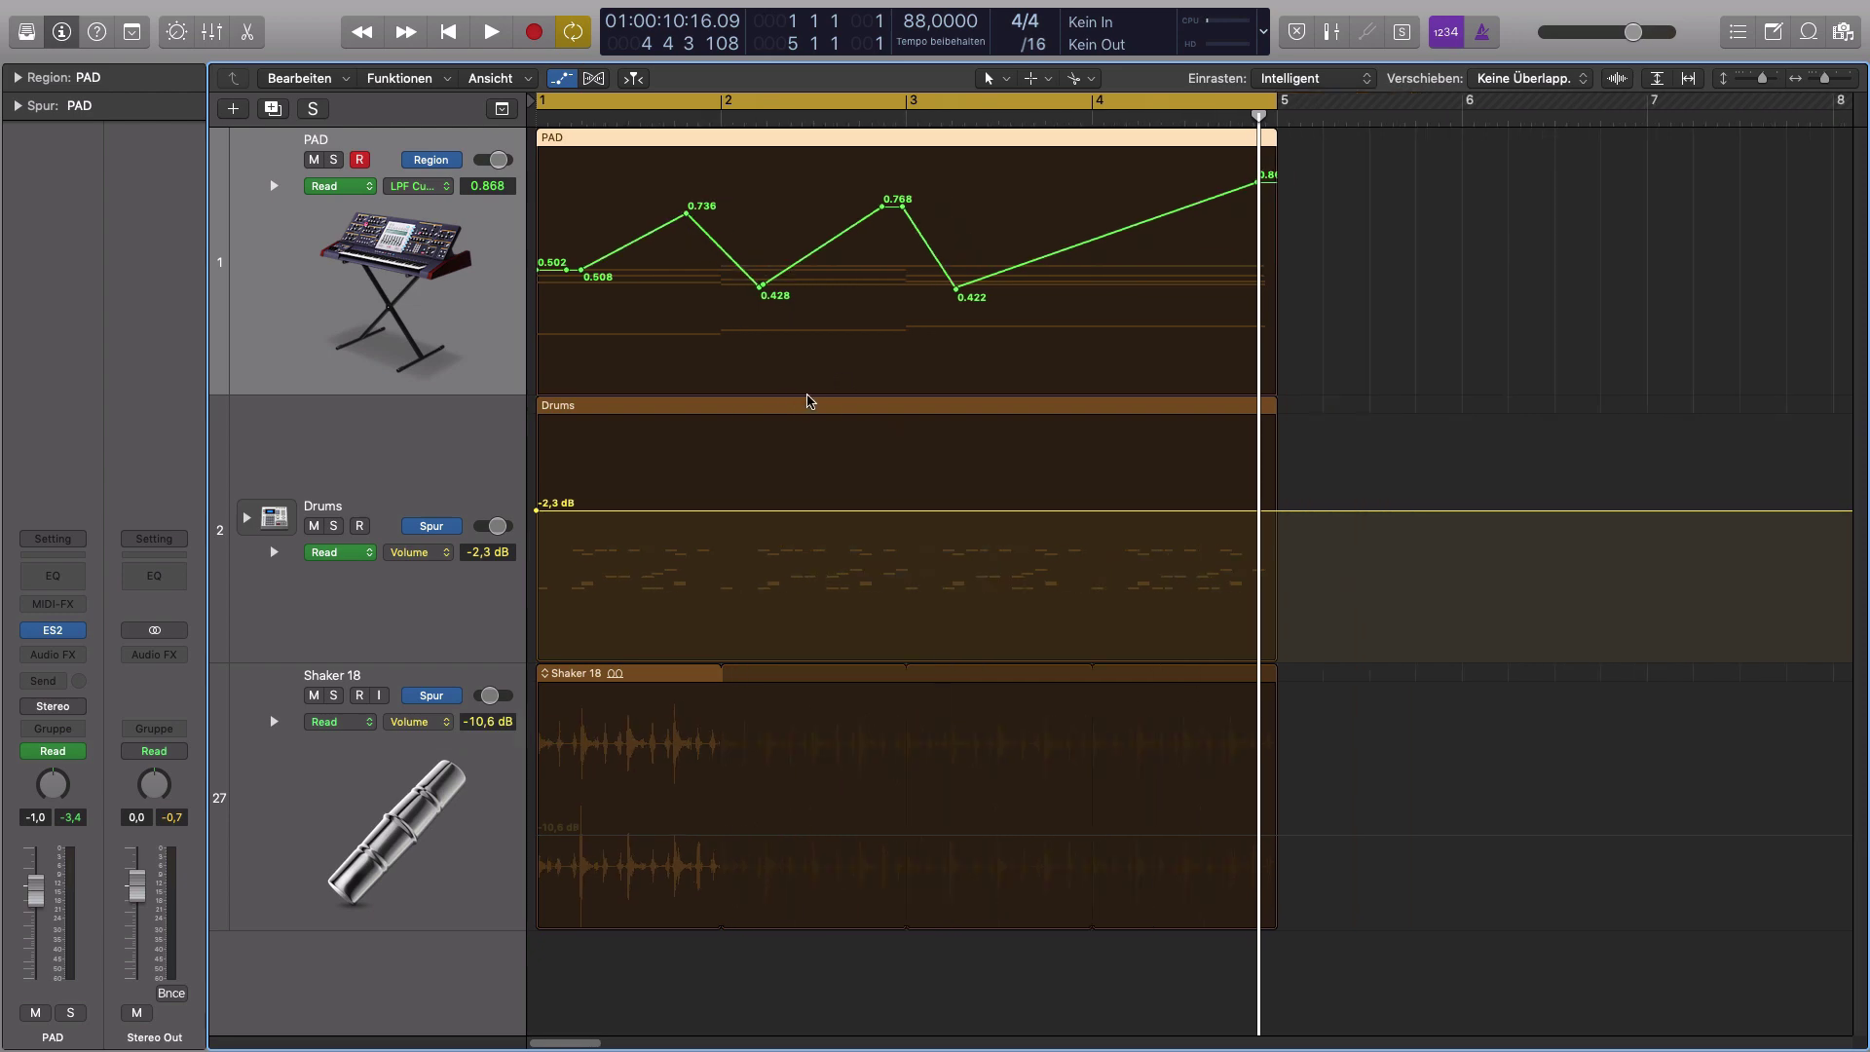
key(super+Left)
drag(650, 140, 1305, 184)
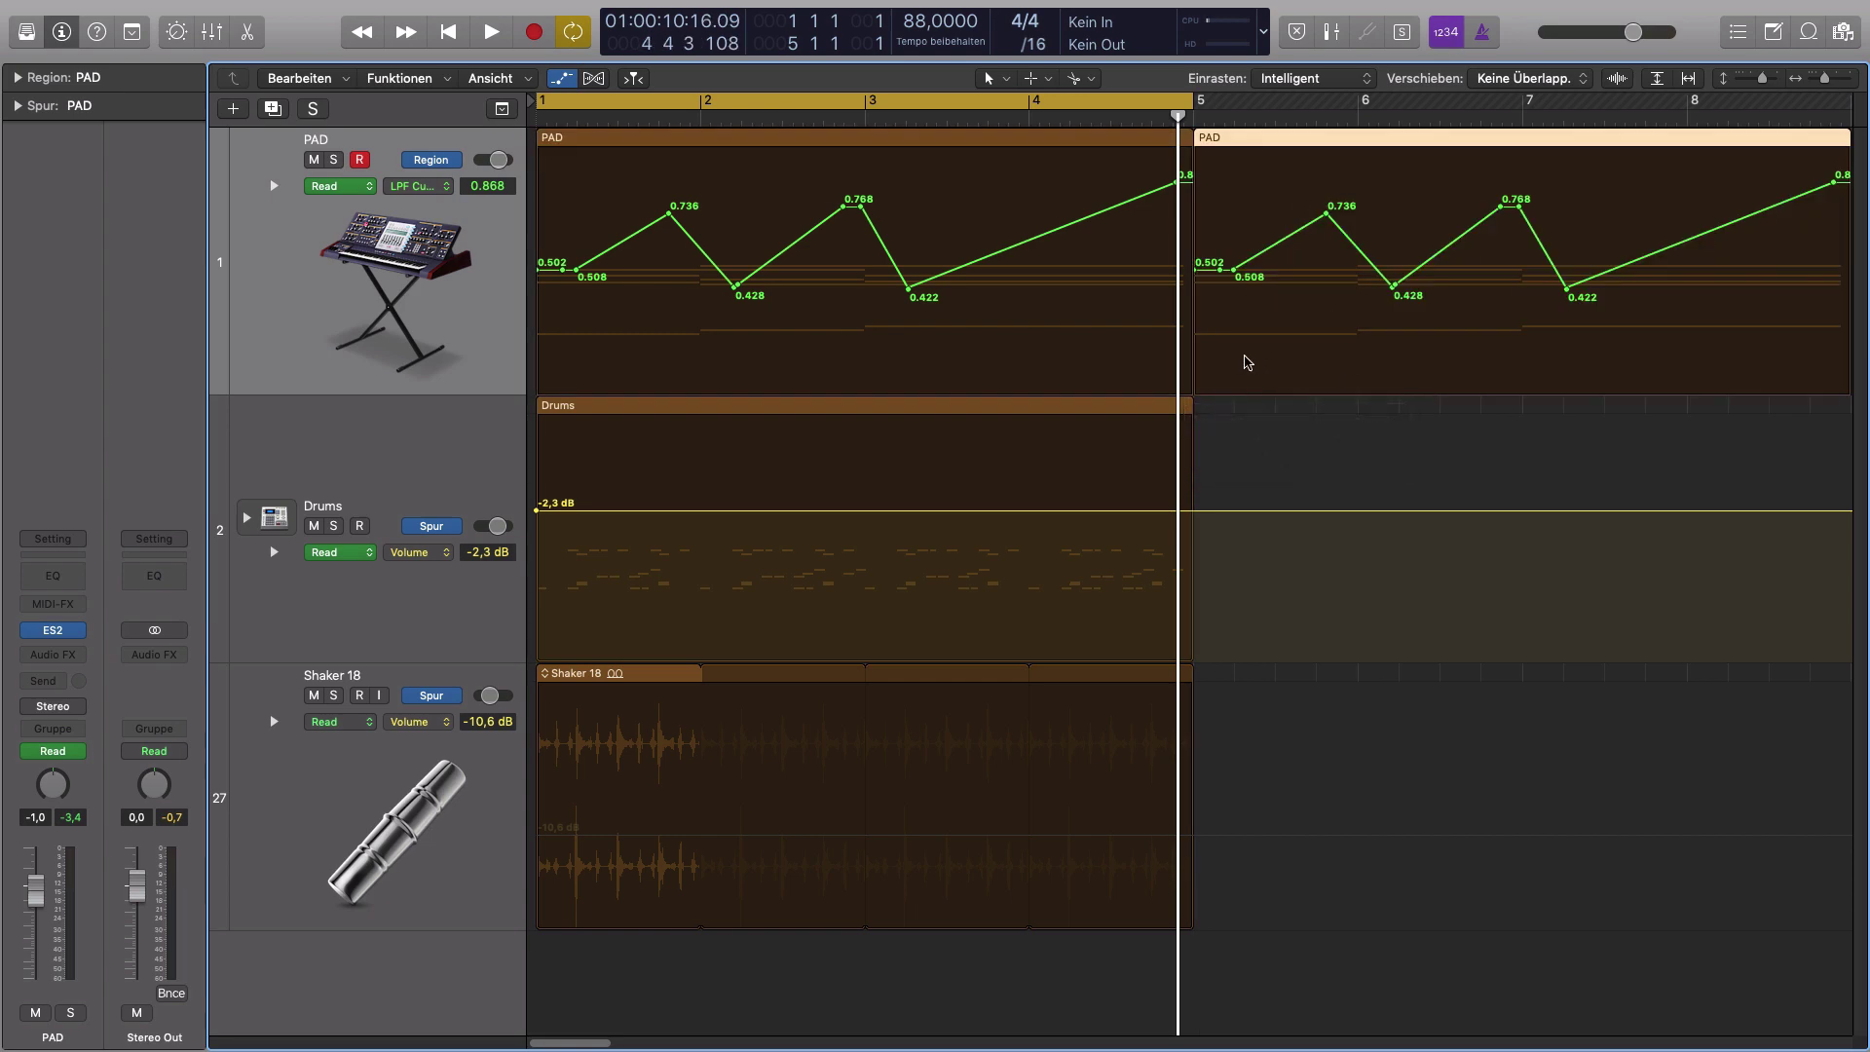
key(super+Left)
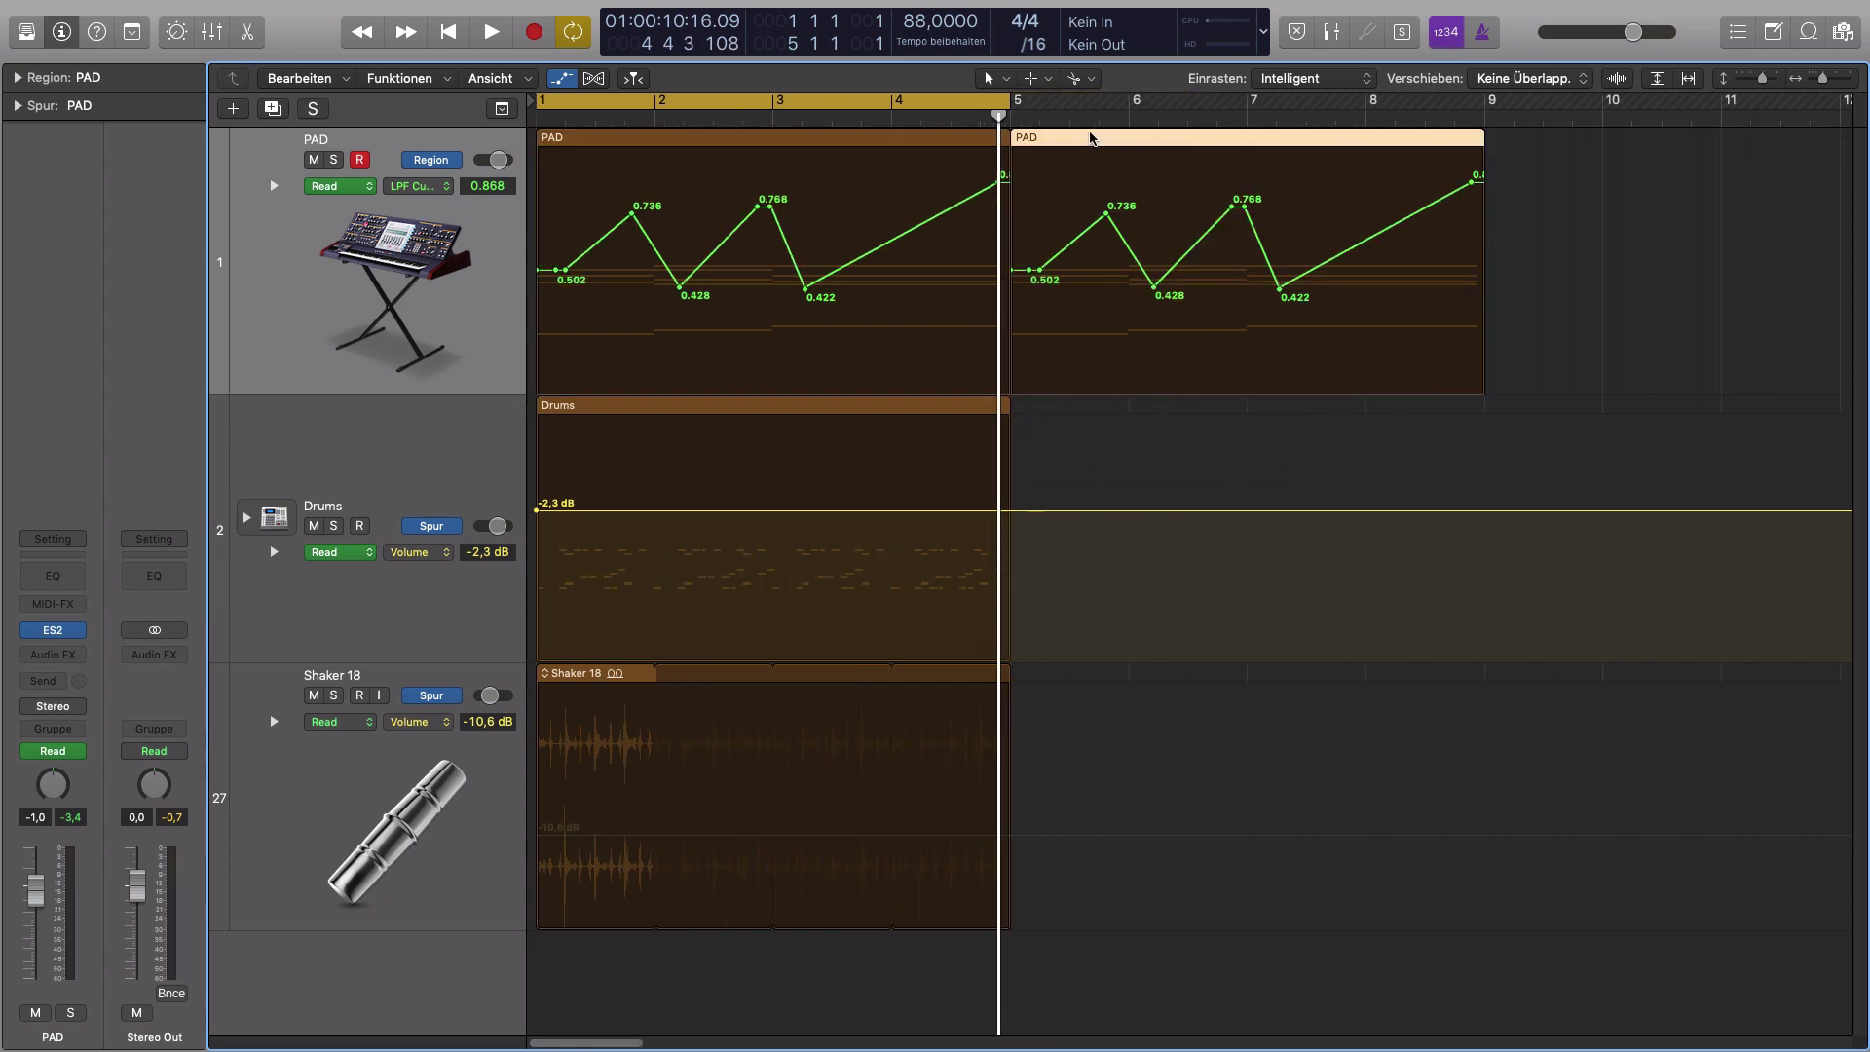
drag(1006, 103, 1461, 239)
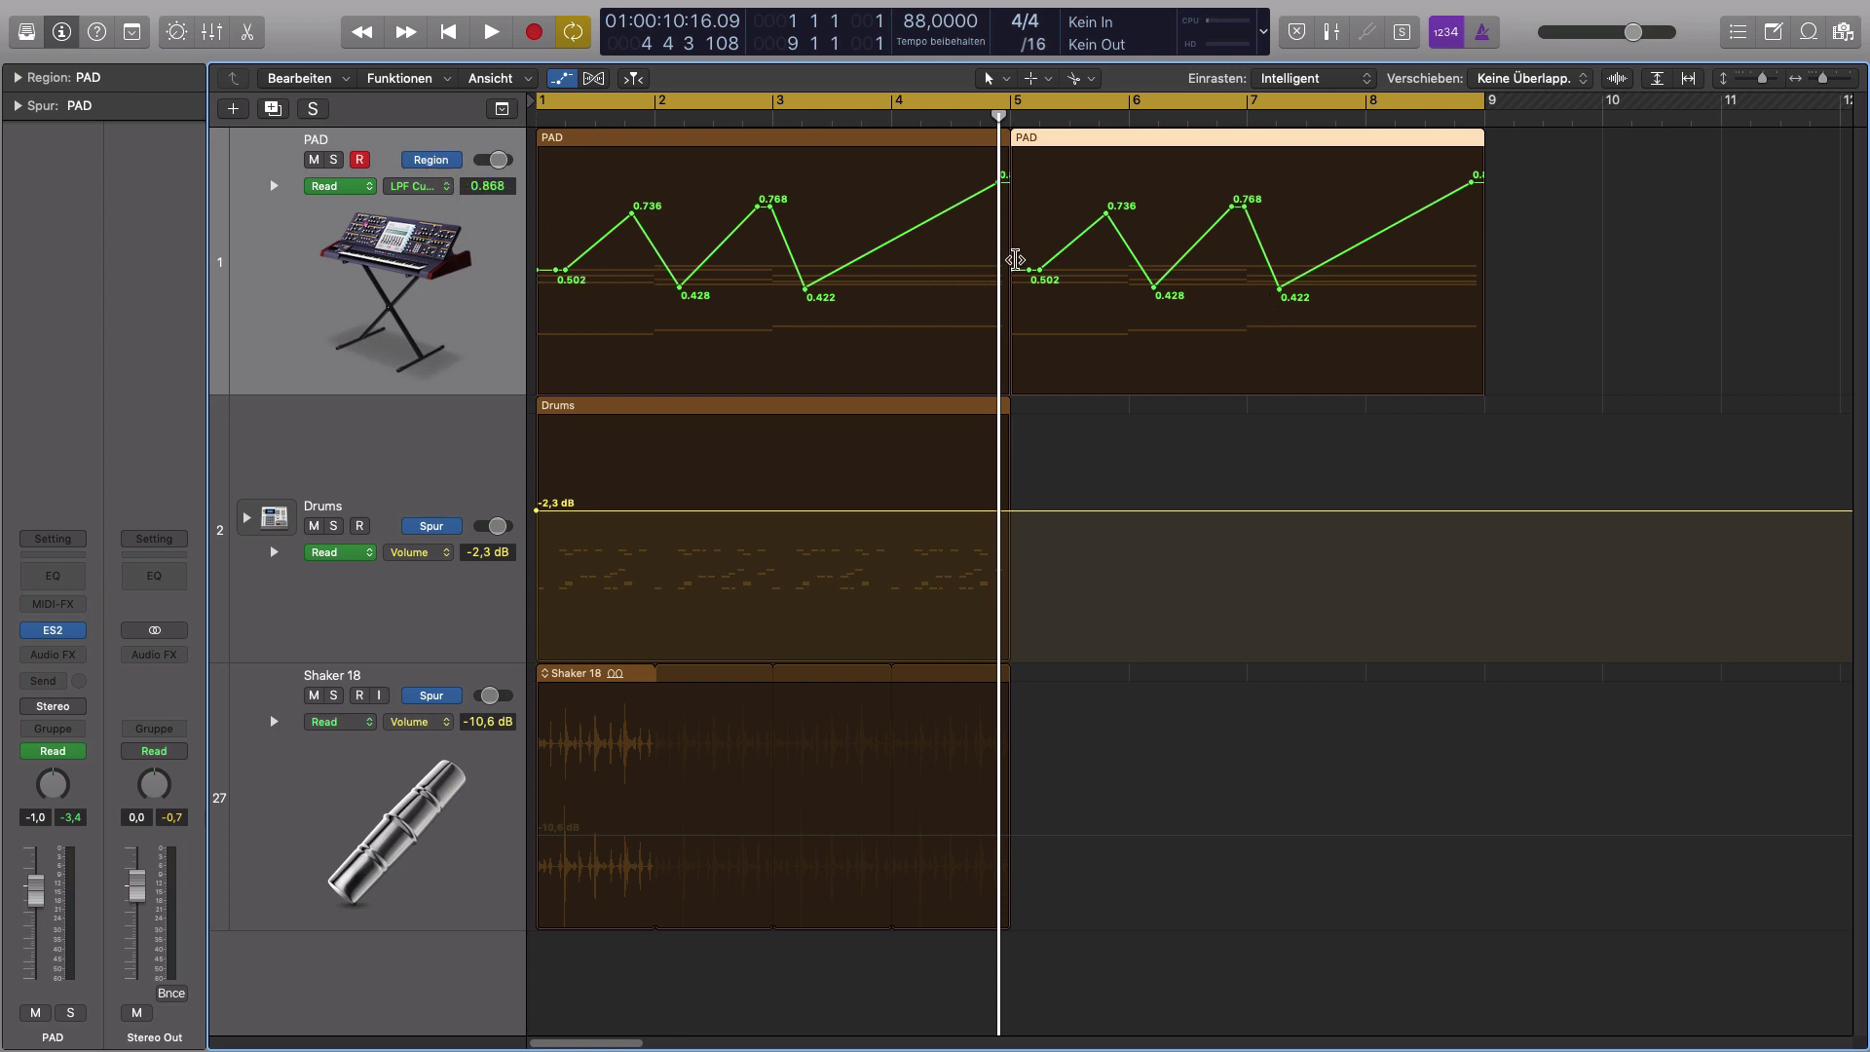
- Copy the second PAD region with its automation to bar 10
scroll(882, 302, down, 5)
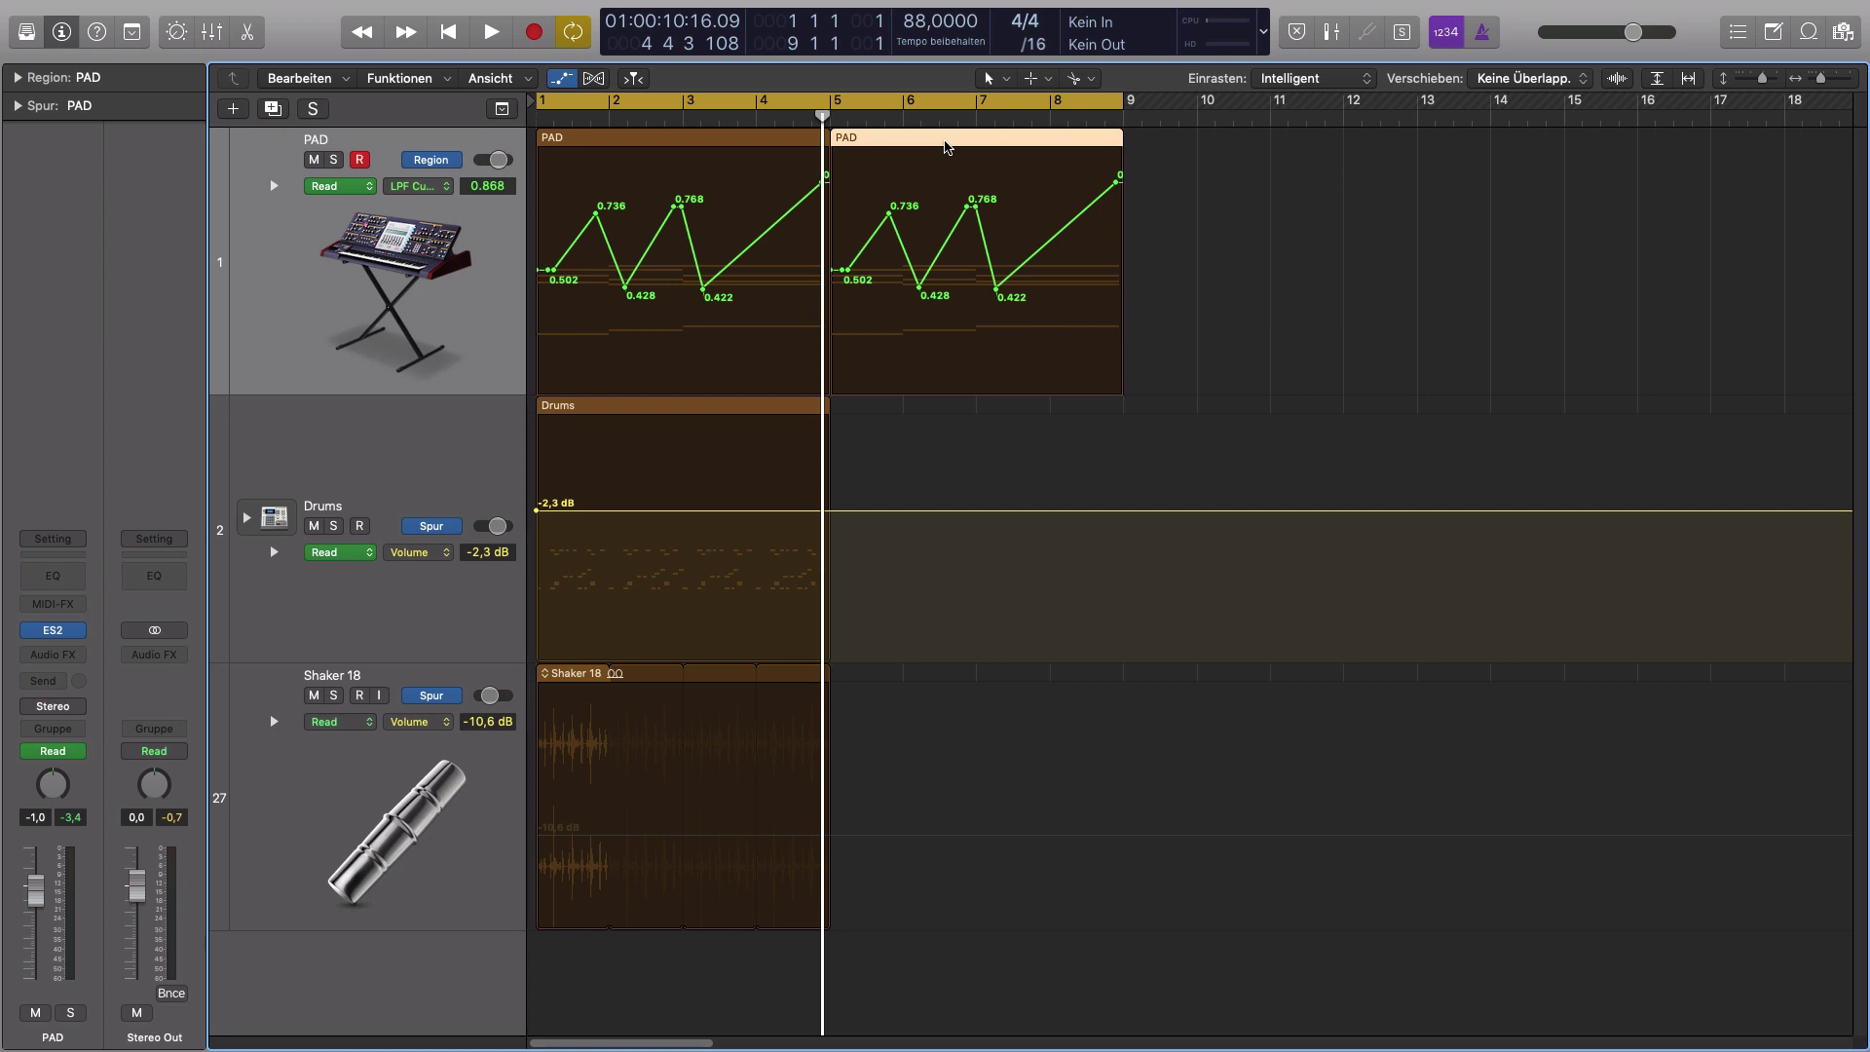
mouse_move(433, 535)
click(643, 145)
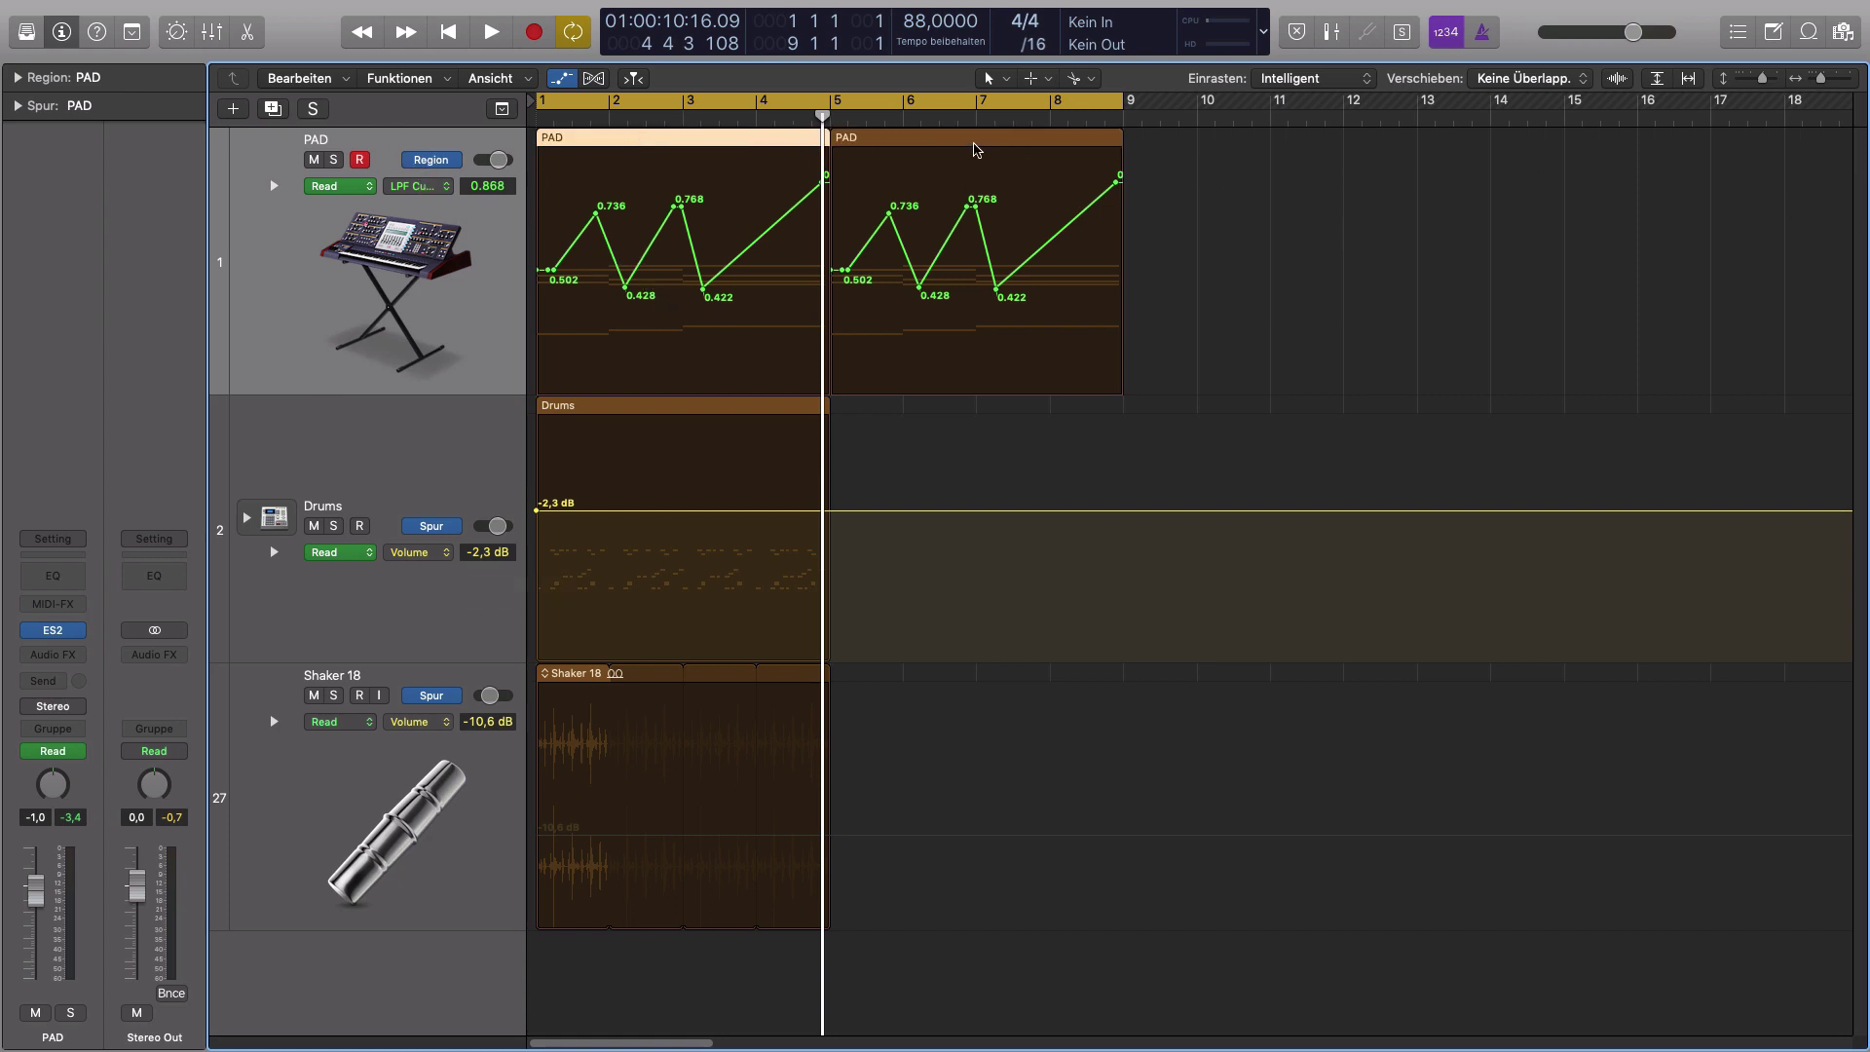
drag(935, 142, 1290, 184)
- Delete the PAD region at bar 5 and copy the first PAD region to bar 6
click(1042, 148)
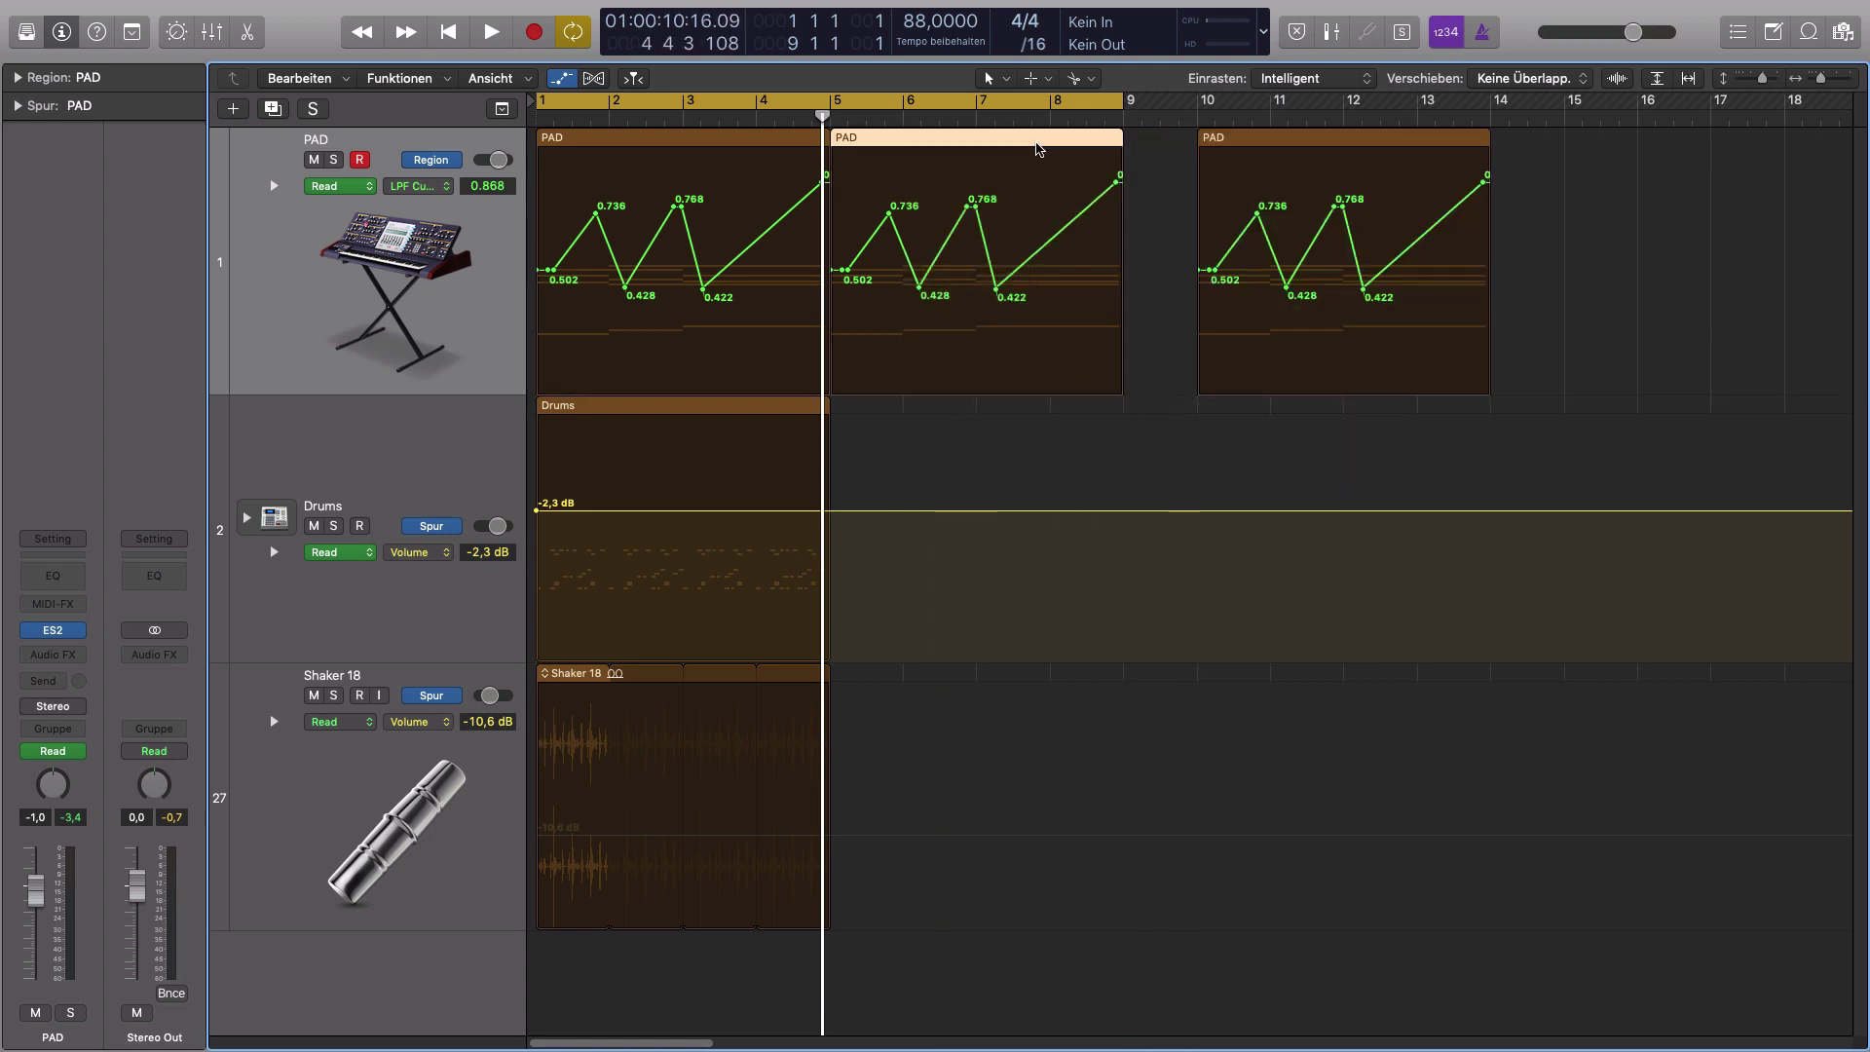
key(Delete)
drag(720, 137, 1083, 187)
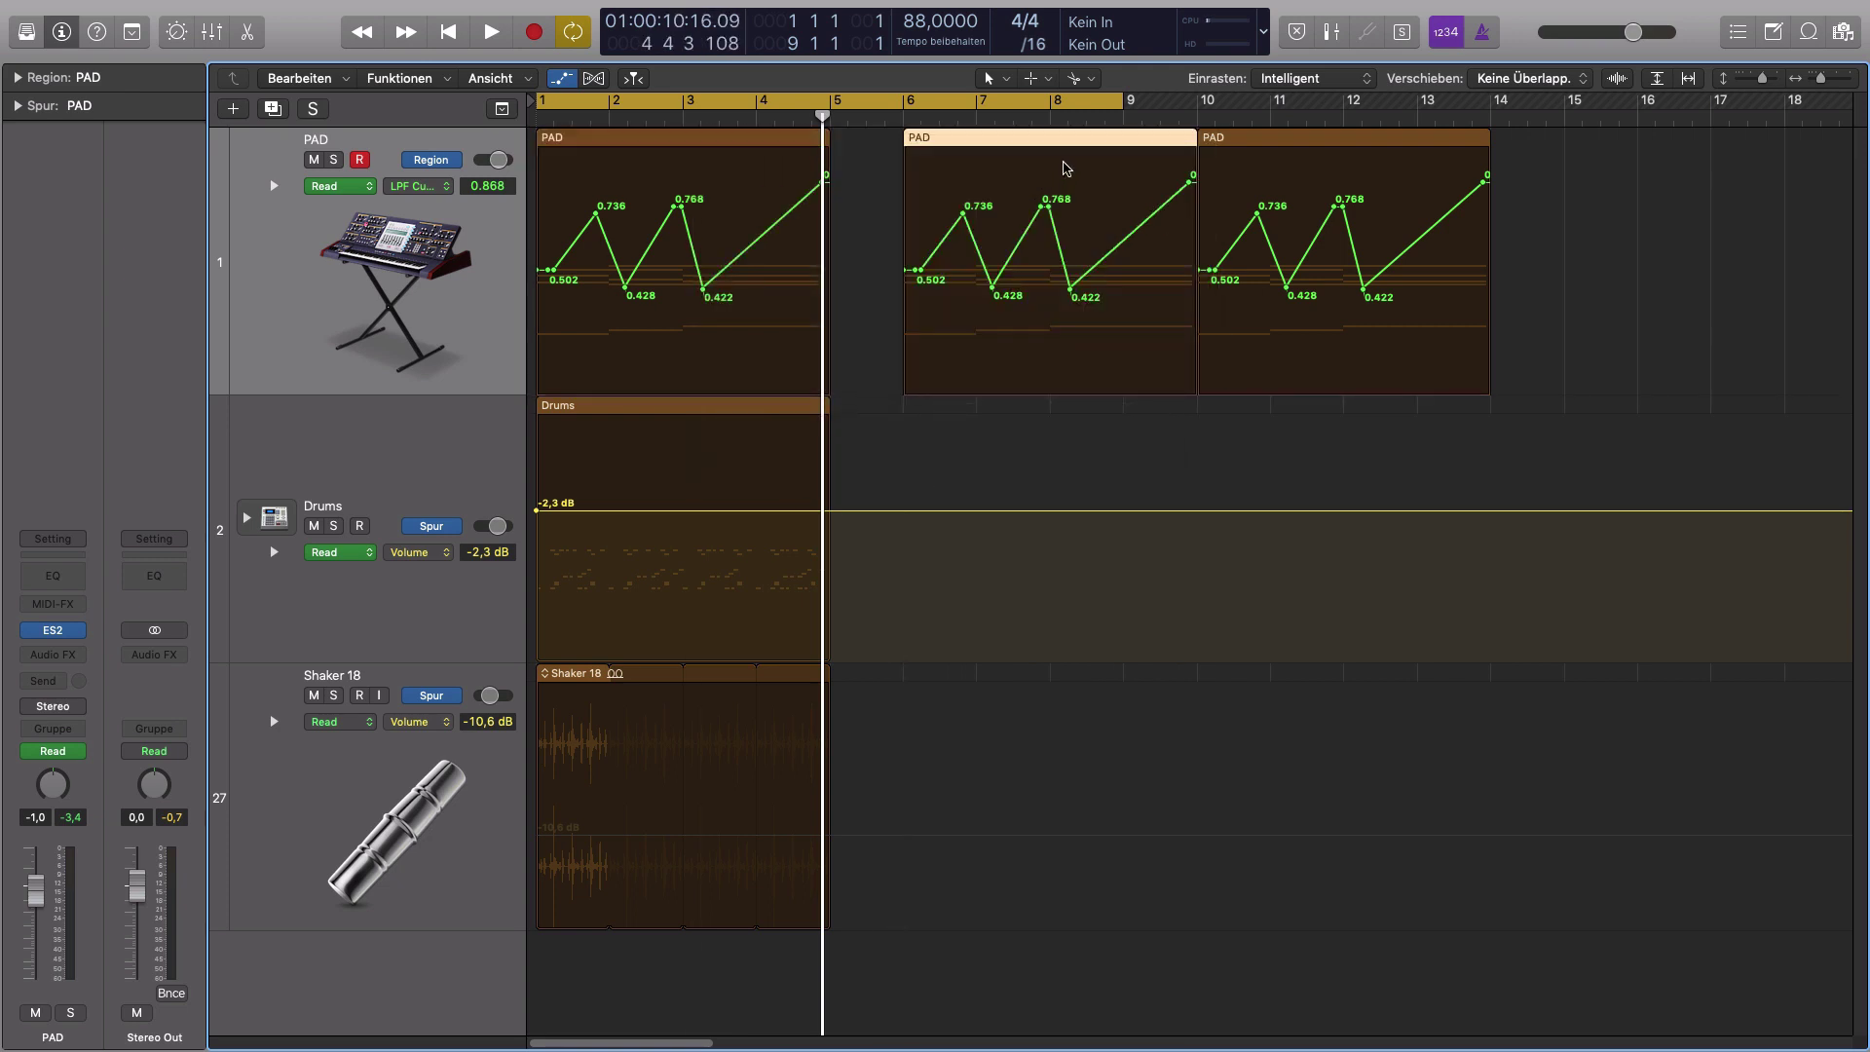
- Delete the PAD region at bar 6 and extend the cycle range to about bar 14
key(Delete)
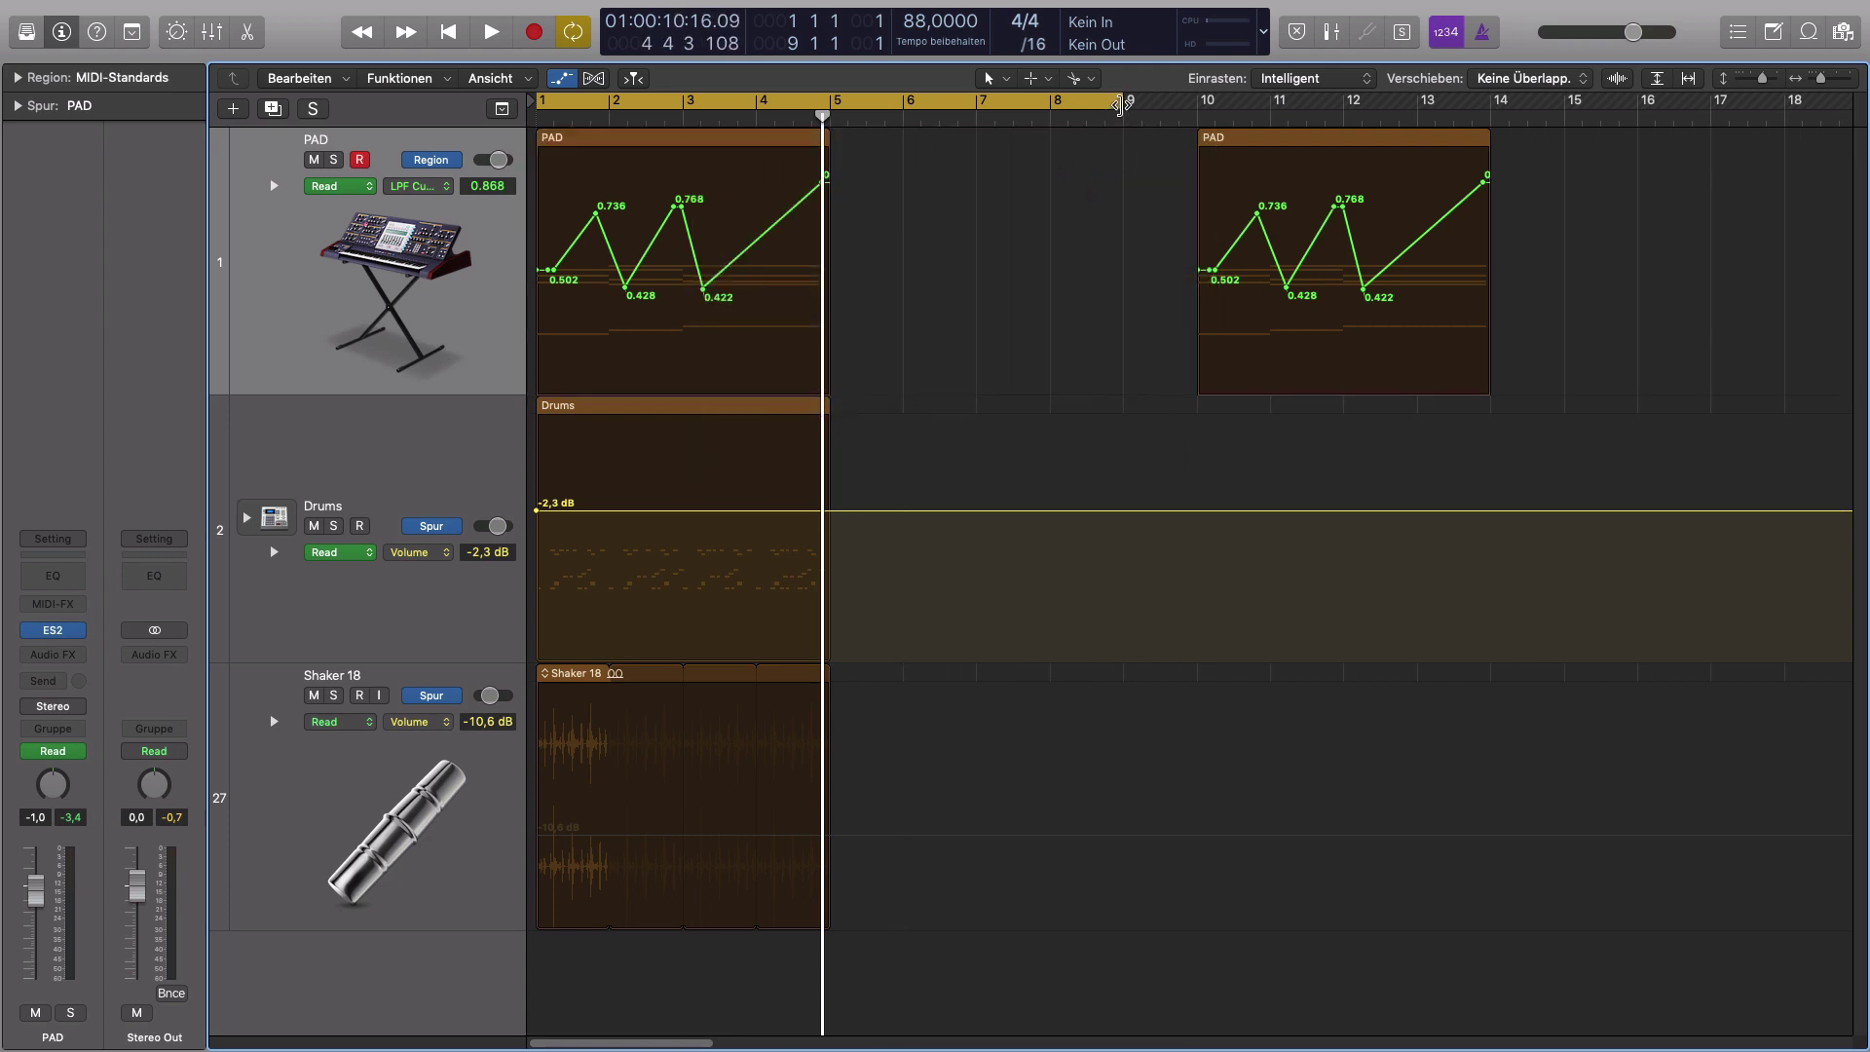
drag(1123, 105, 1496, 337)
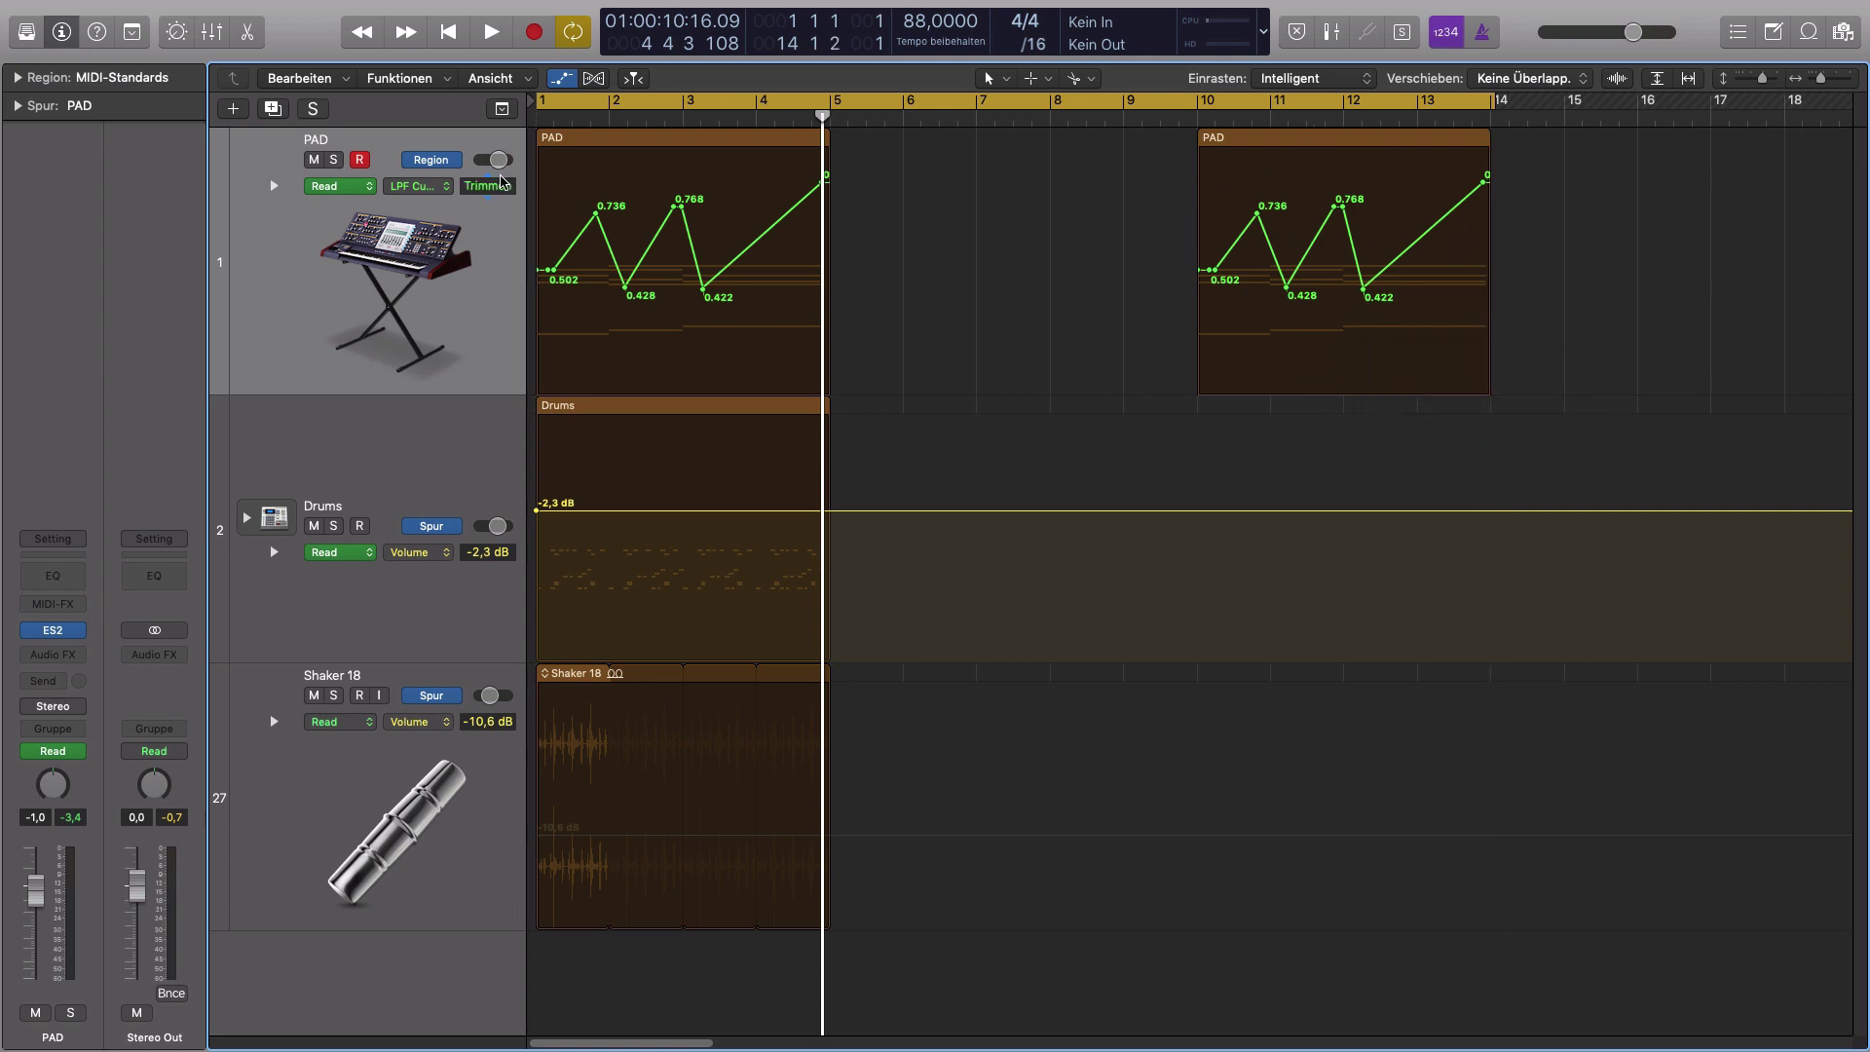
- Switch the PAD track from region automation to track automation with the Volume parameter displayed
click(446, 162)
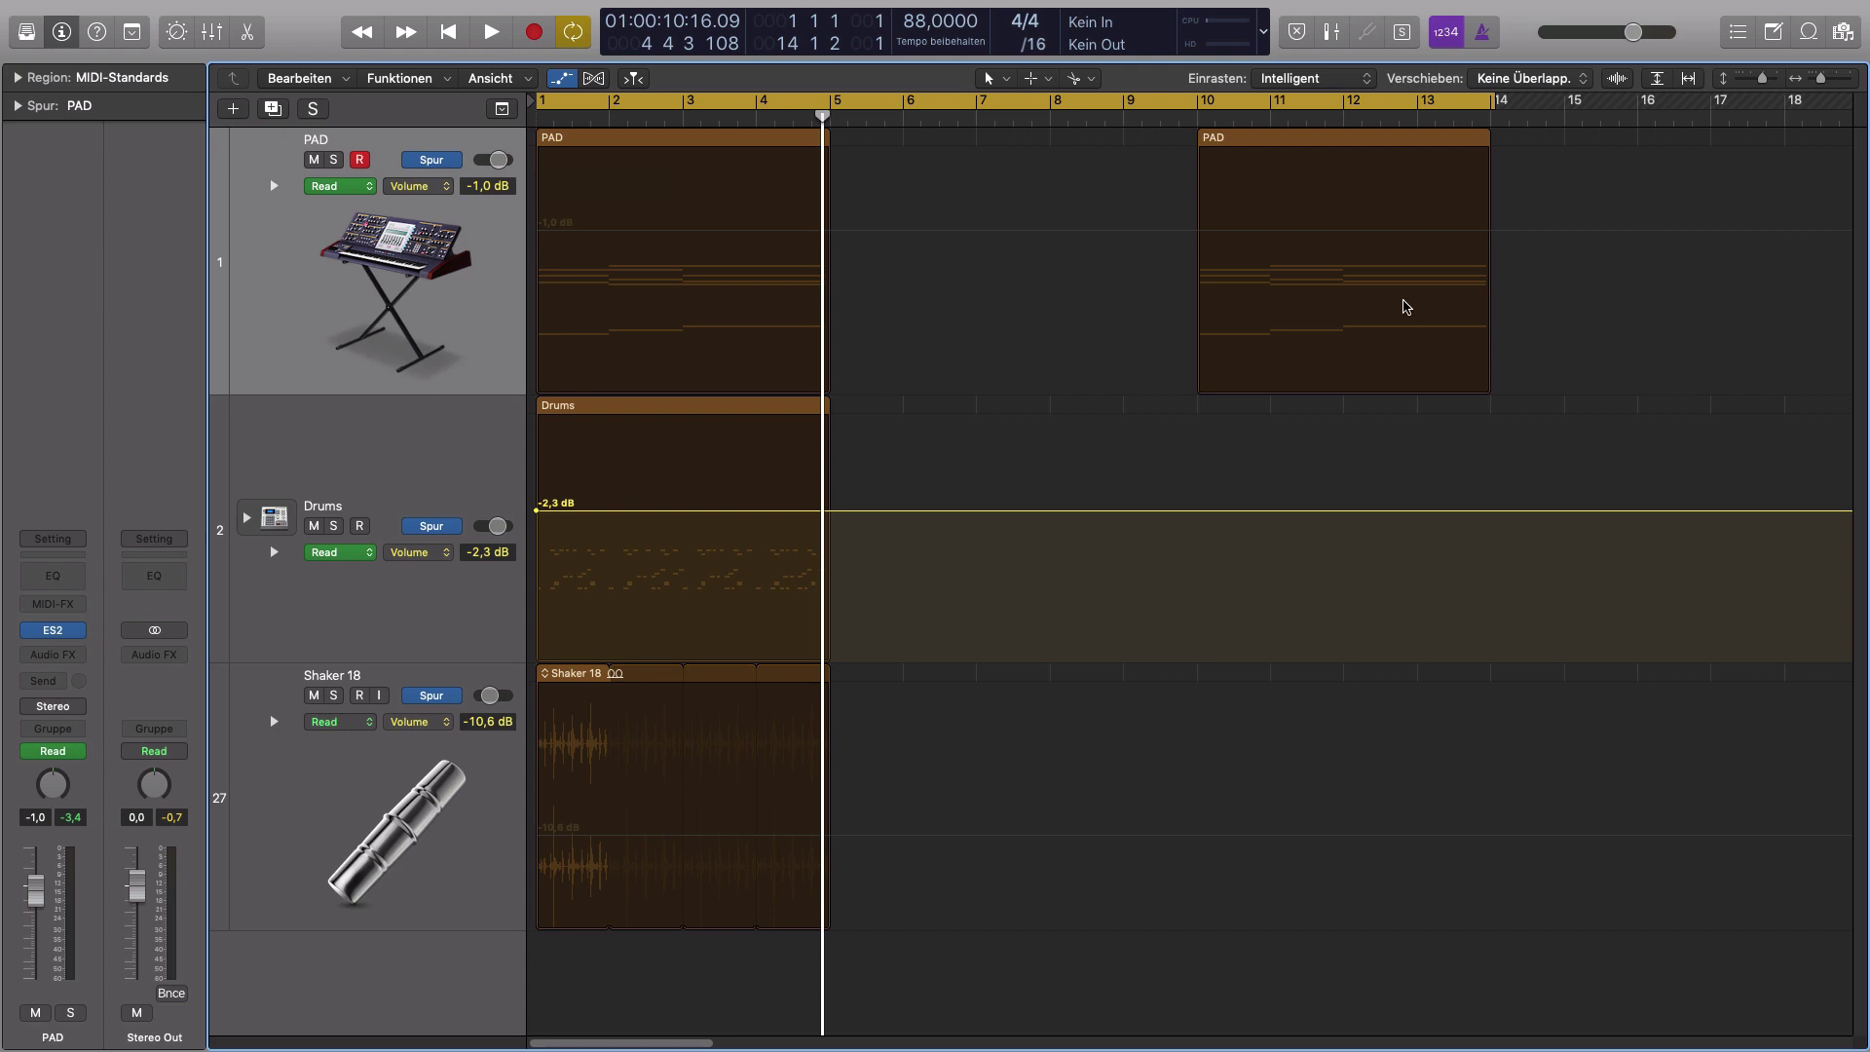
click(436, 161)
click(431, 161)
- Draw PAD volume automation fading in from -∞ dB at bar 1 to -1.0 dB at bar 3, and out from mid-bar 12 to -∞ dB at bar 14
click(677, 235)
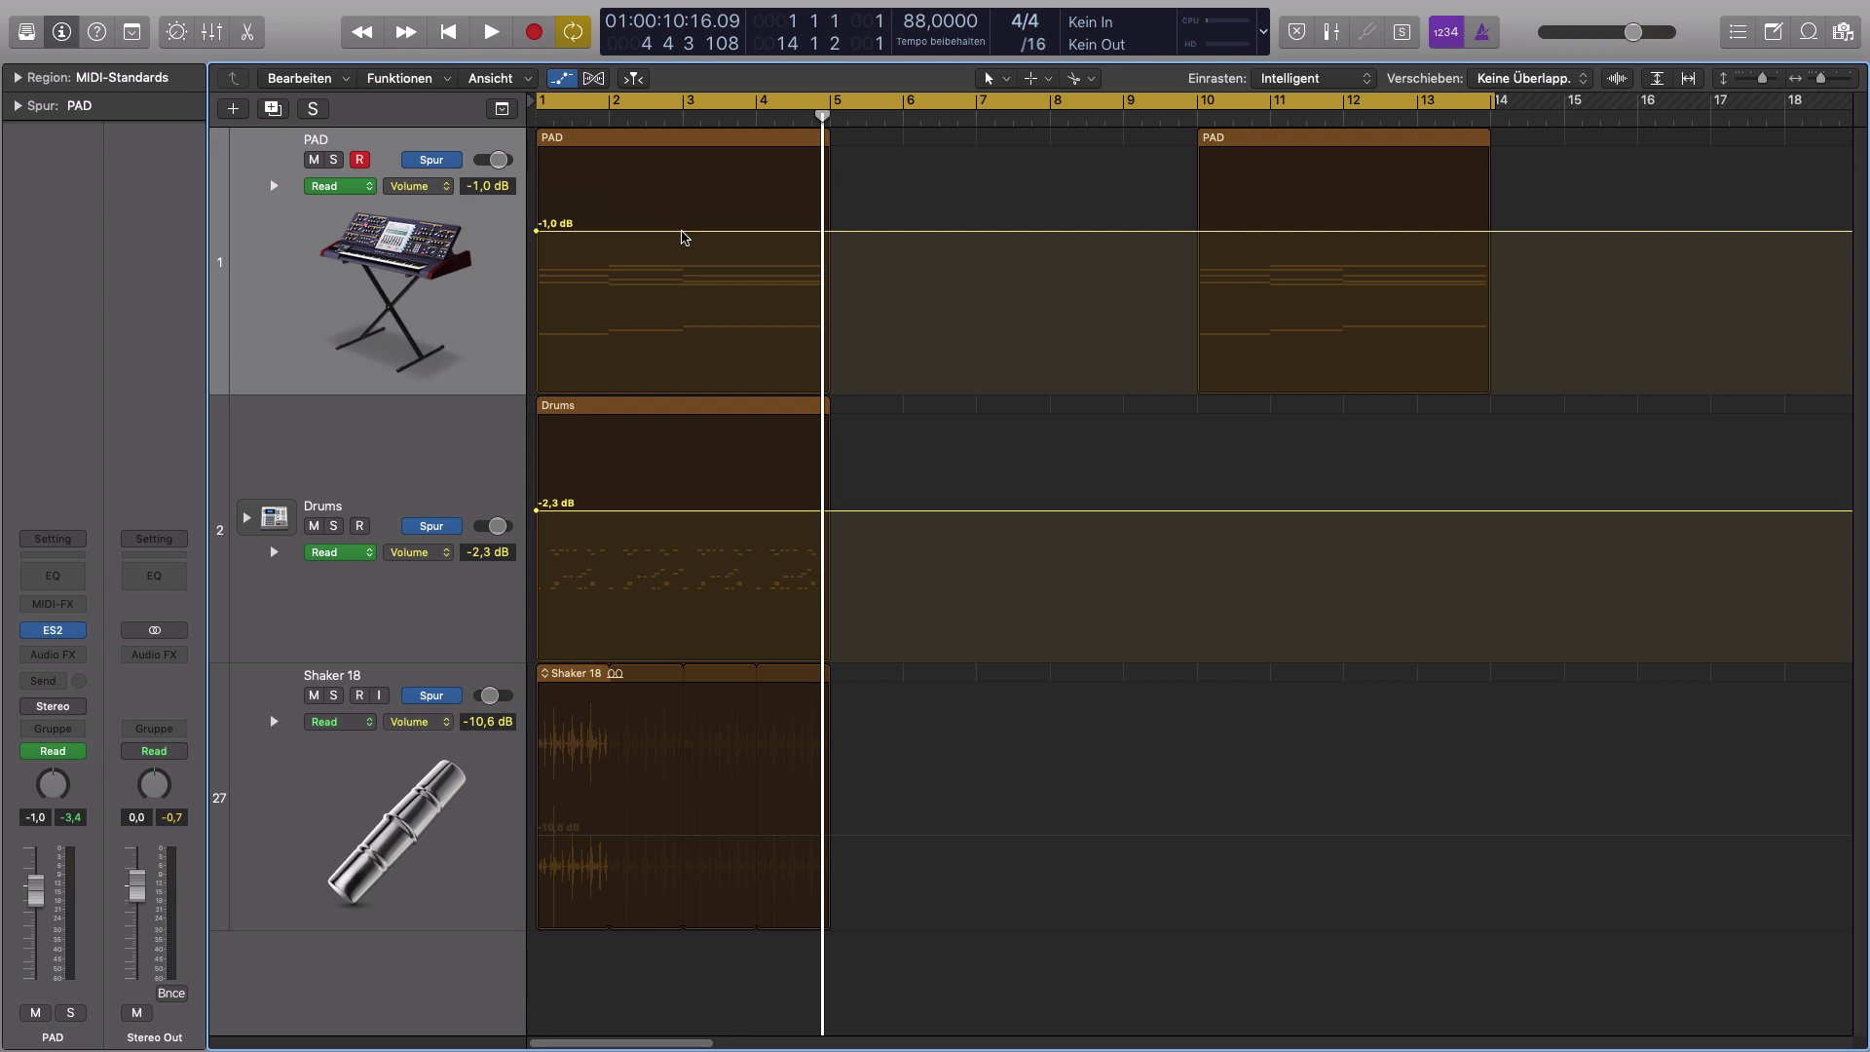
click(680, 232)
drag(536, 231, 536, 392)
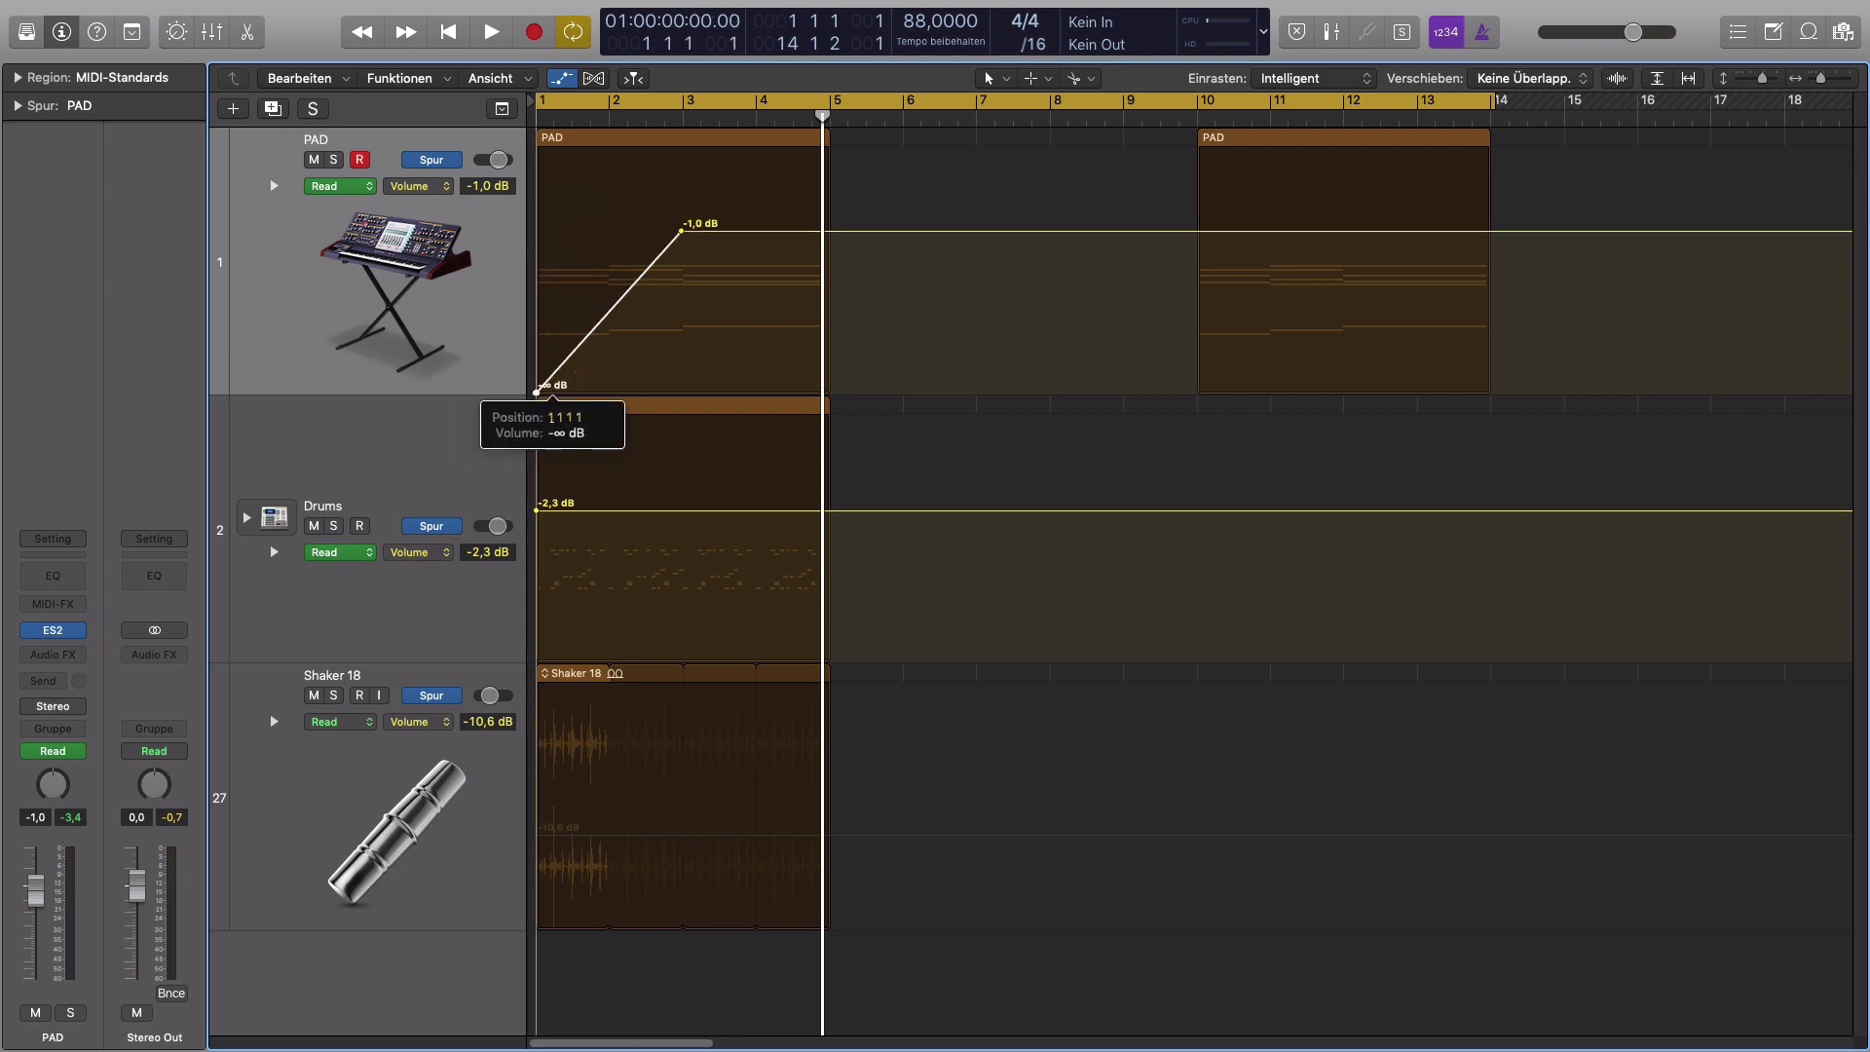
click(1385, 232)
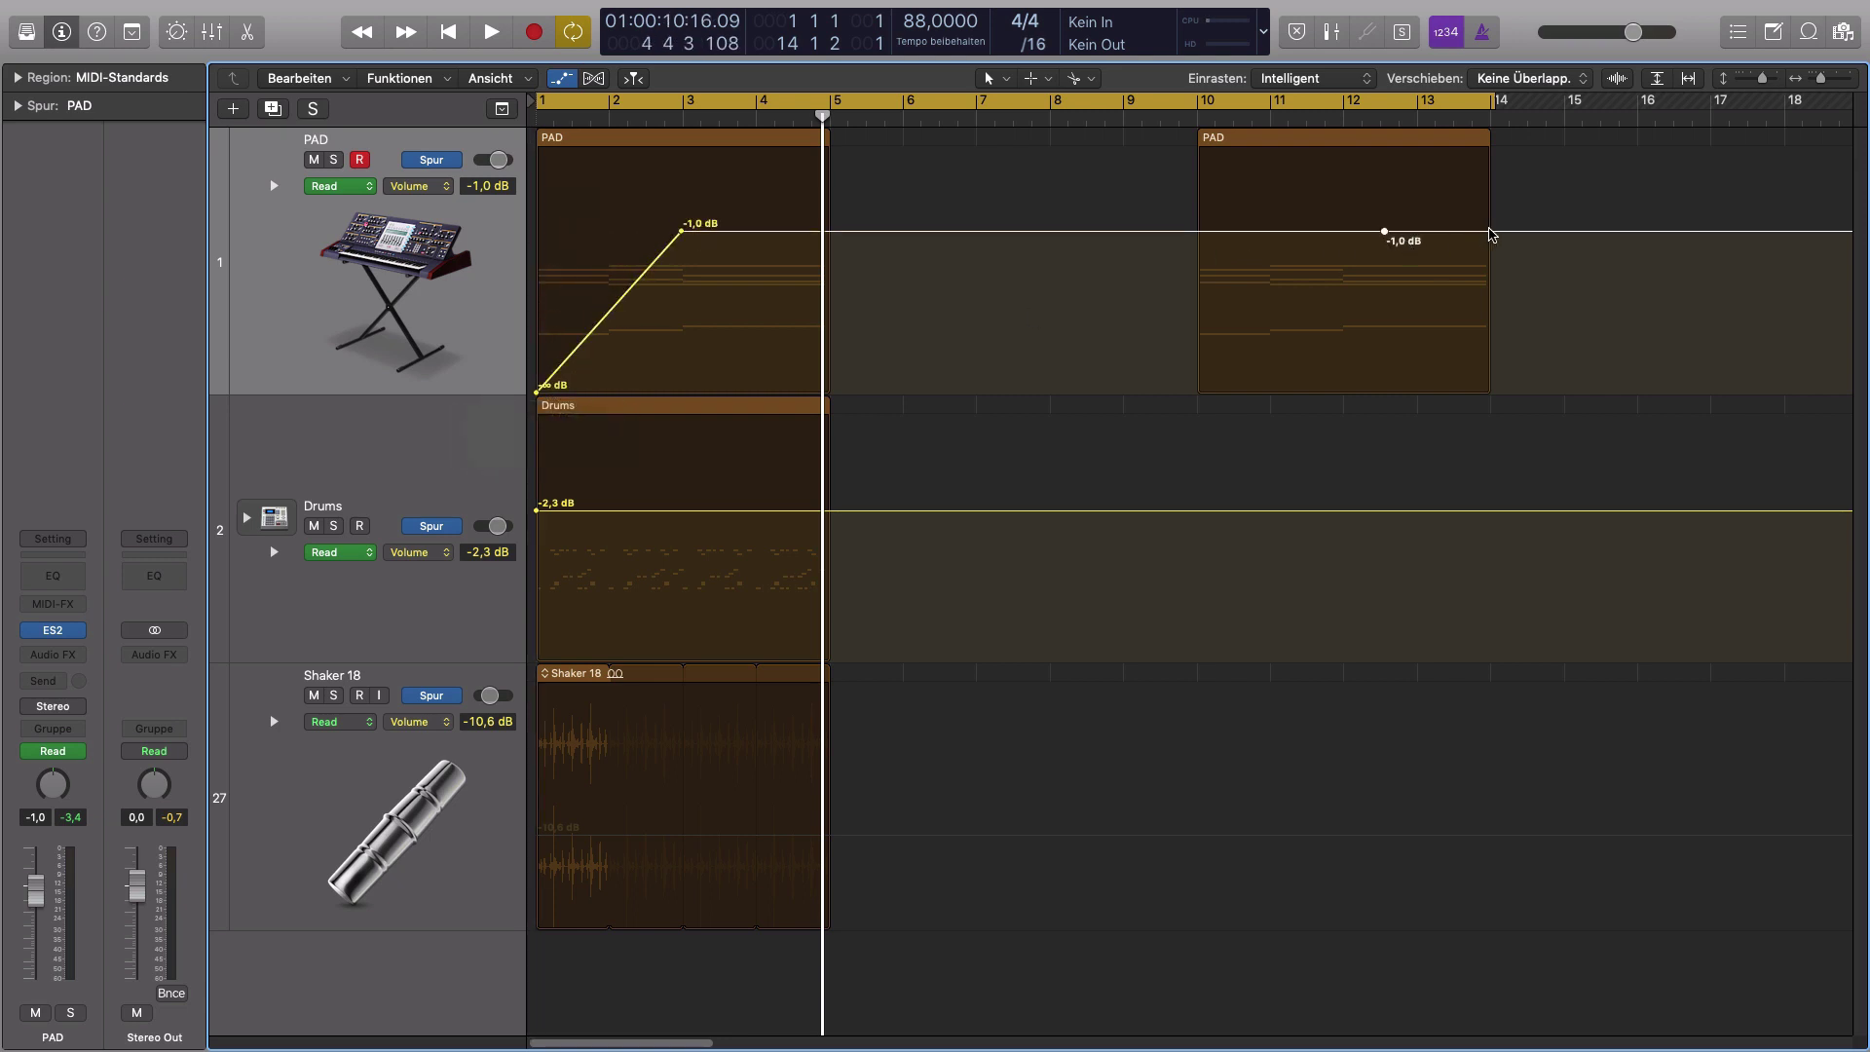
drag(1490, 232, 1562, 416)
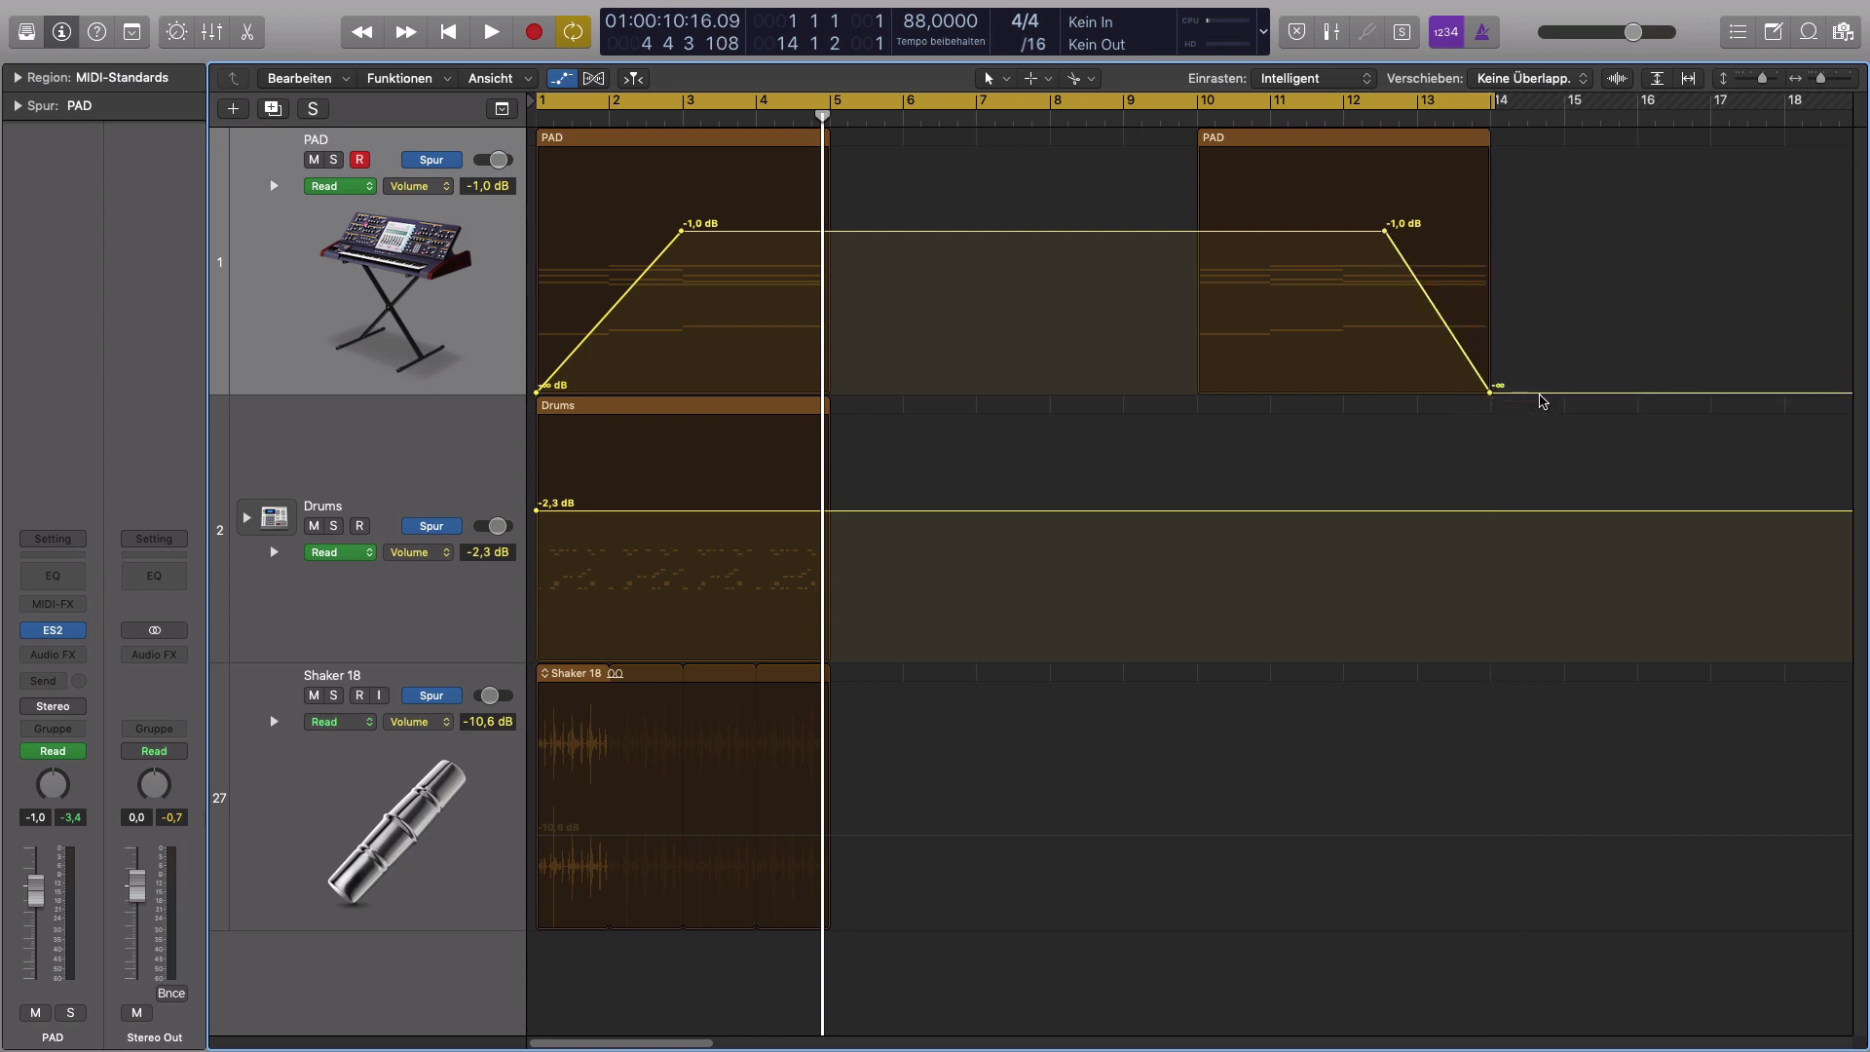